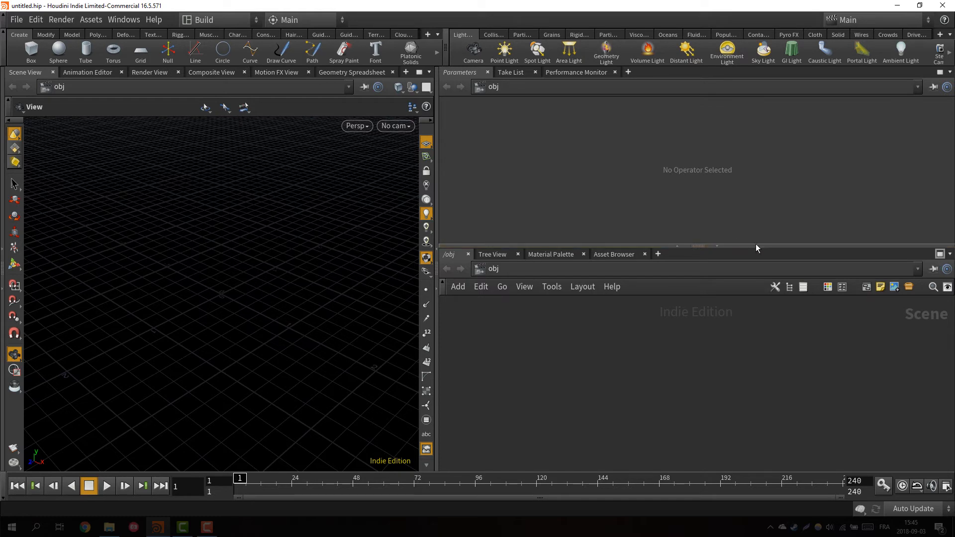
# Create a new blank desktop layout to replace the Build desktop.
pyautogui.moveTo(756, 247); pyautogui.dragTo(756, 227)
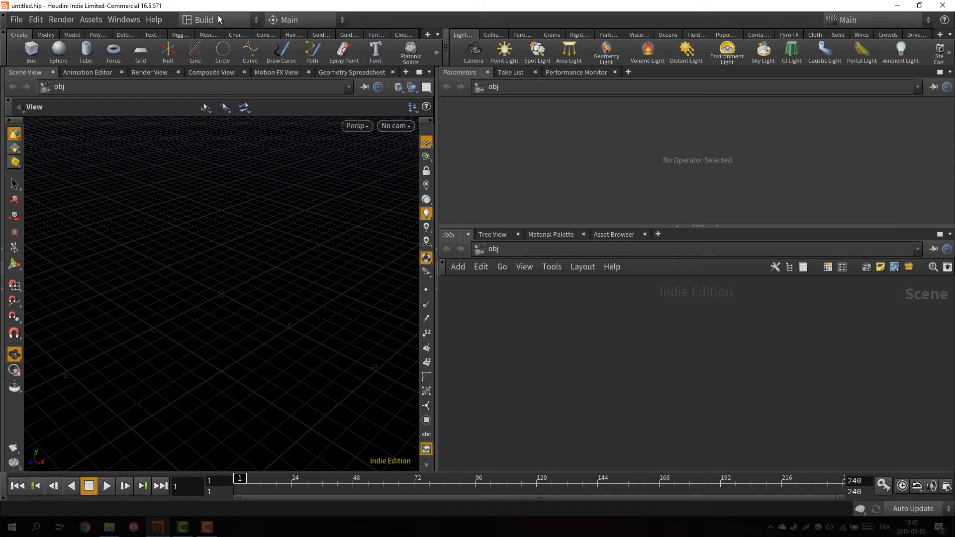
pyautogui.click(191, 20)
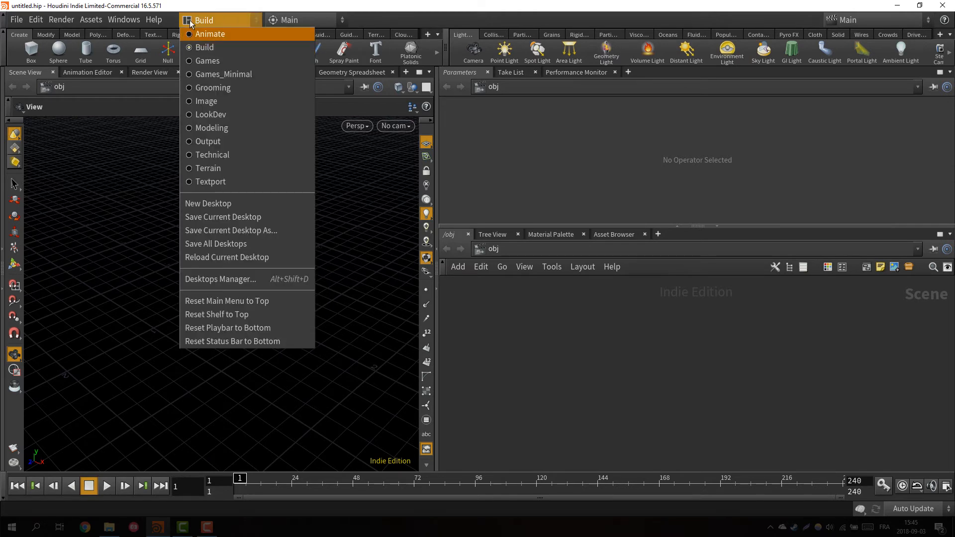
pyautogui.click(233, 204)
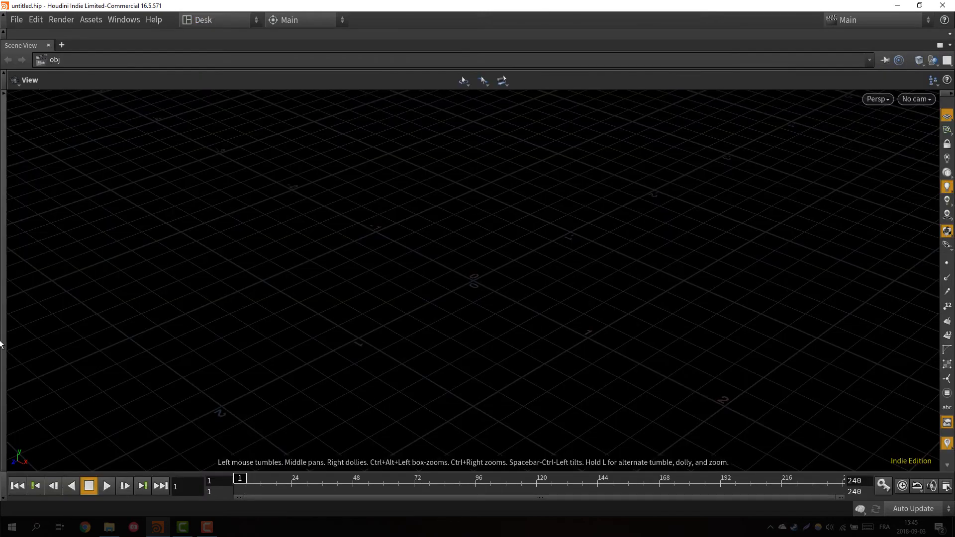
# Split the scene view pane left/right twice to get three side-by-side panes.
pyautogui.click(950, 44)
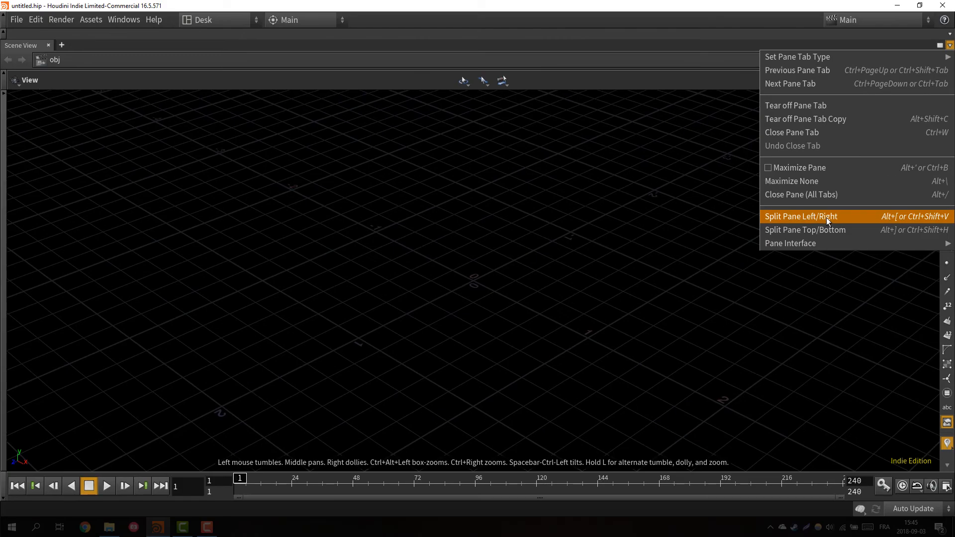
pyautogui.click(828, 218)
pyautogui.click(949, 46)
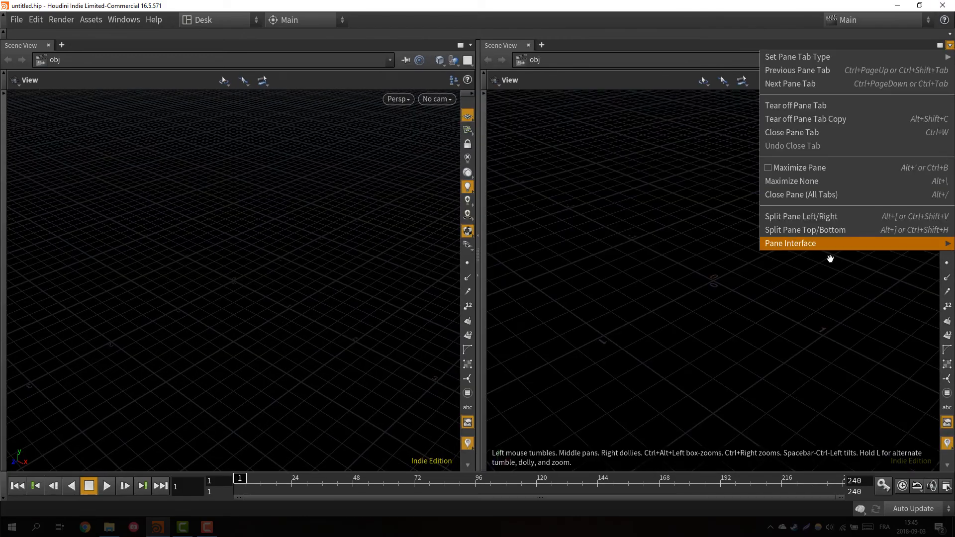
pyautogui.click(827, 221)
# Change the second pane to a Network View and the third to Parameters, and widen the Scene View pane.
pyautogui.rightClick(335, 48)
pyautogui.click(335, 49)
pyautogui.rightClick(329, 50)
pyautogui.click(369, 68)
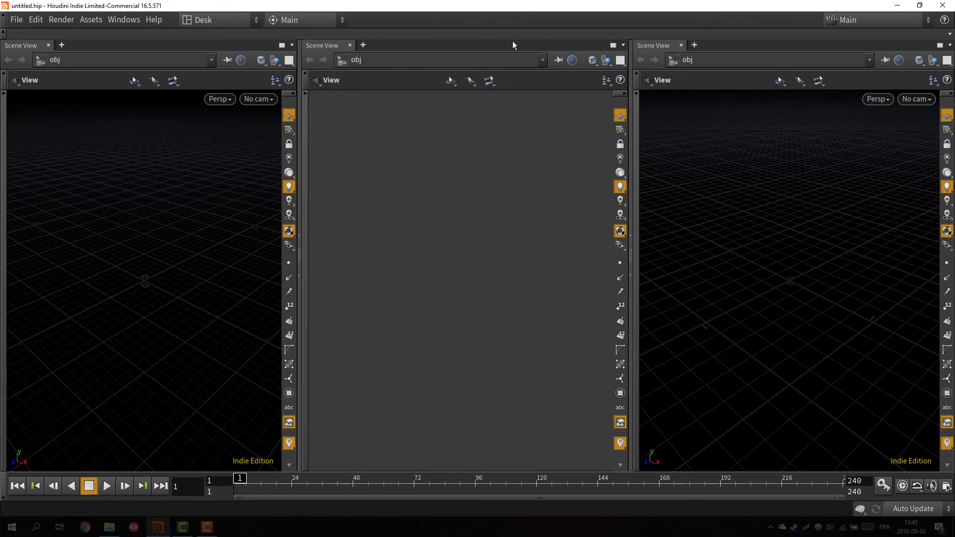
pyautogui.rightClick(637, 45)
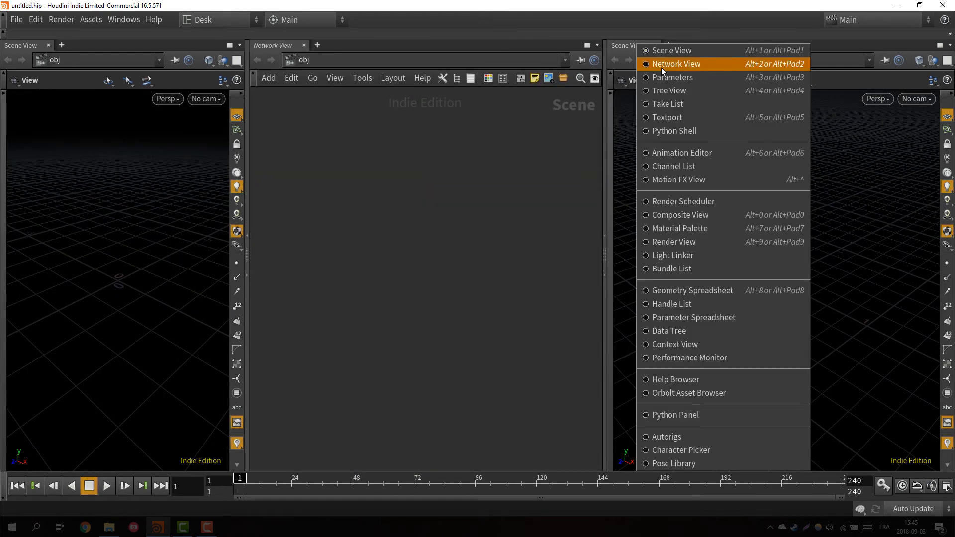
pyautogui.click(670, 78)
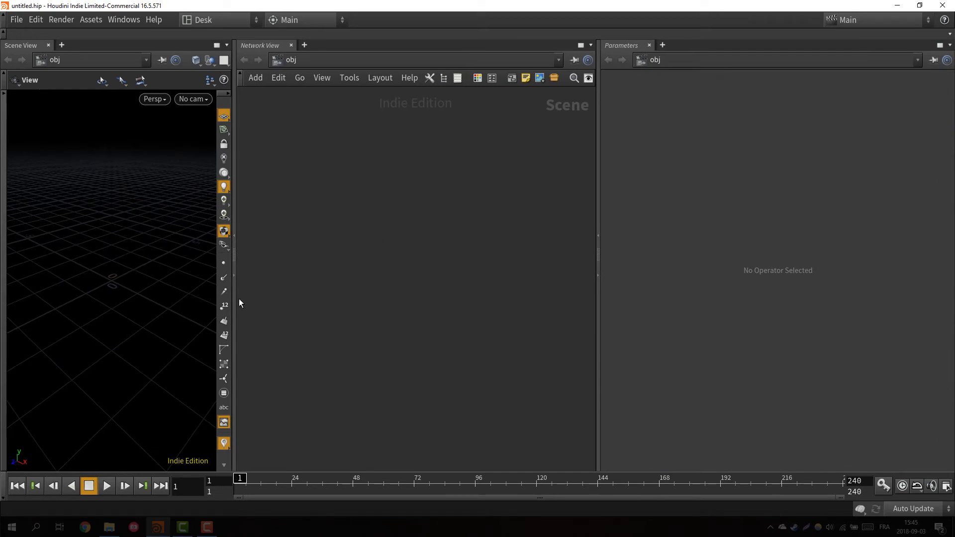
pyautogui.moveTo(234, 298); pyautogui.dragTo(296, 295)
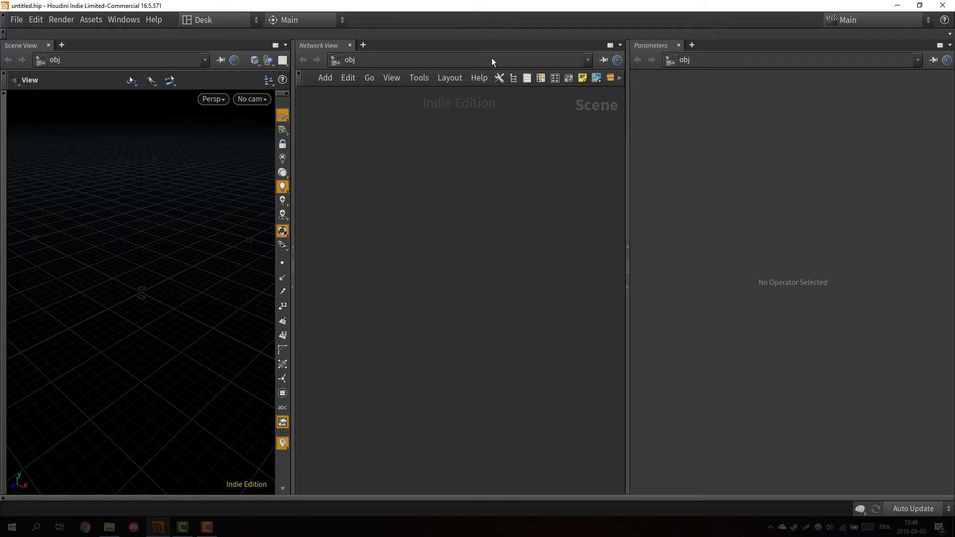
# Set the Network View to the obj network and add a Geometry node there.
pyautogui.click(349, 60)
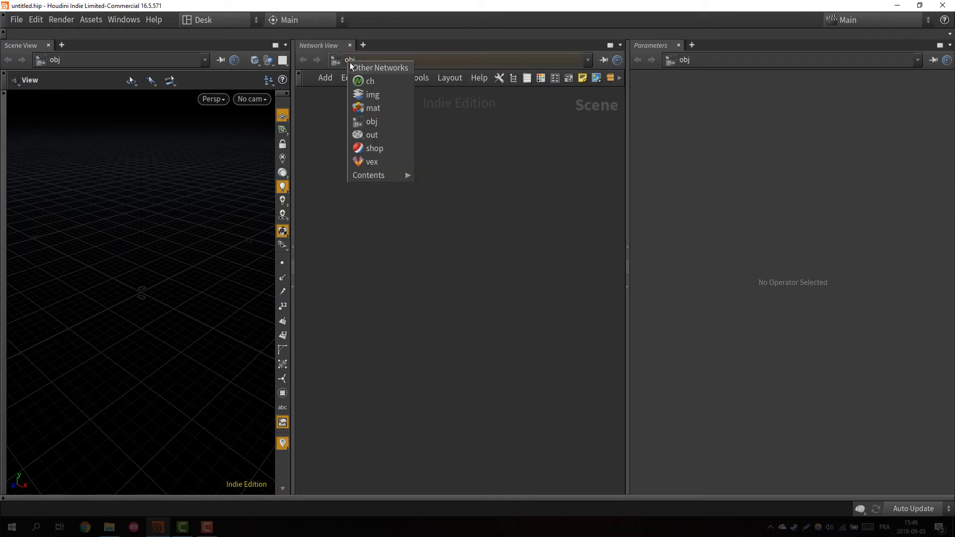
pyautogui.click(372, 121)
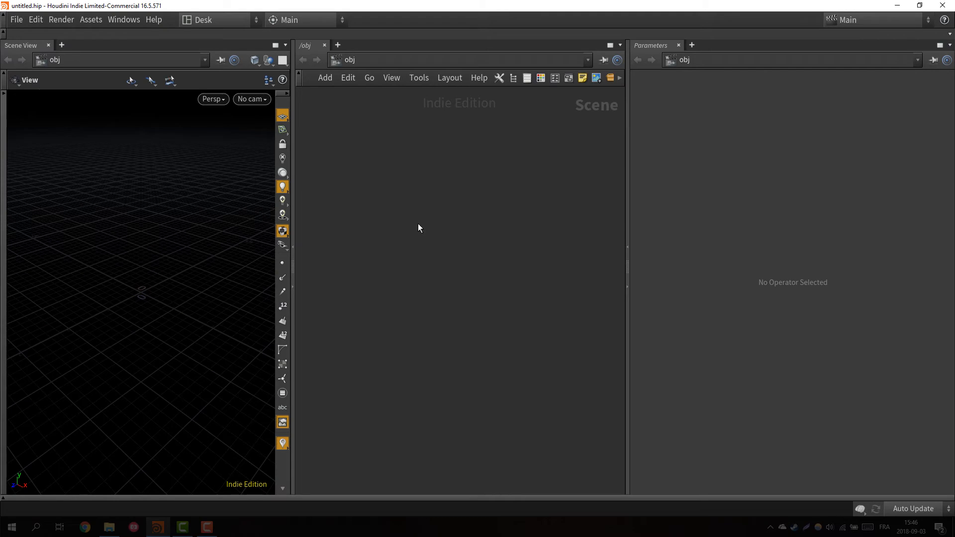
pyautogui.press('Tab')
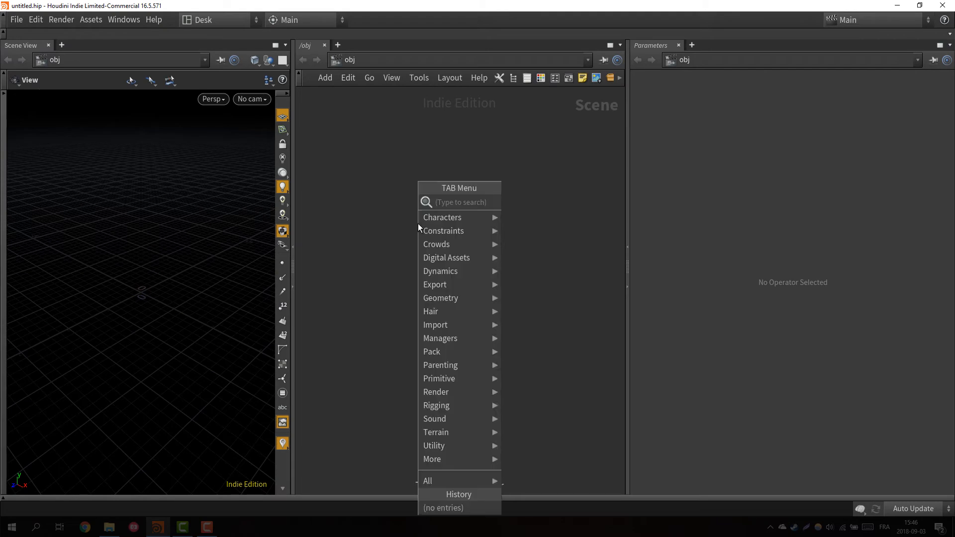
pyautogui.write('geo')
pyautogui.press('Return')
pyautogui.click(418, 225)
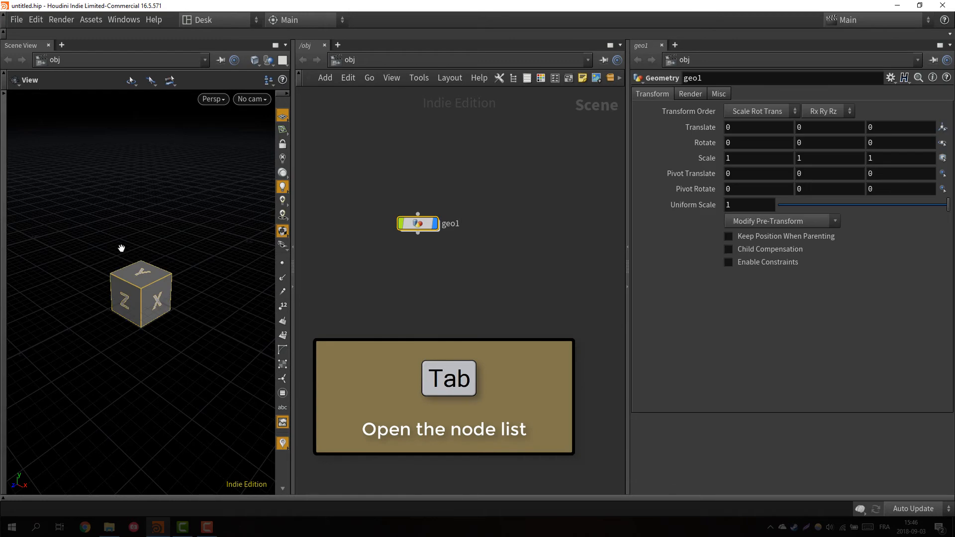
# Go inside the geo1 node and delete its default file node.
pyautogui.middleClick(746, 132)
pyautogui.moveTo(450, 203); pyautogui.dragTo(476, 202, button='middle')
pyautogui.scroll(1, 477, 201)
pyautogui.moveTo(440, 239); pyautogui.dragTo(438, 265, button='middle')
pyautogui.scroll(1, 439, 263)
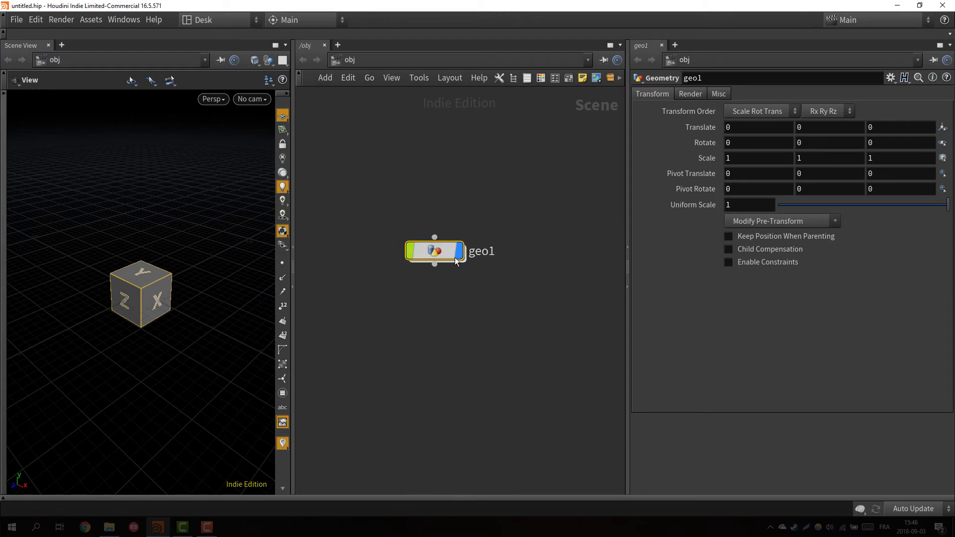
pyautogui.doubleClick(444, 252)
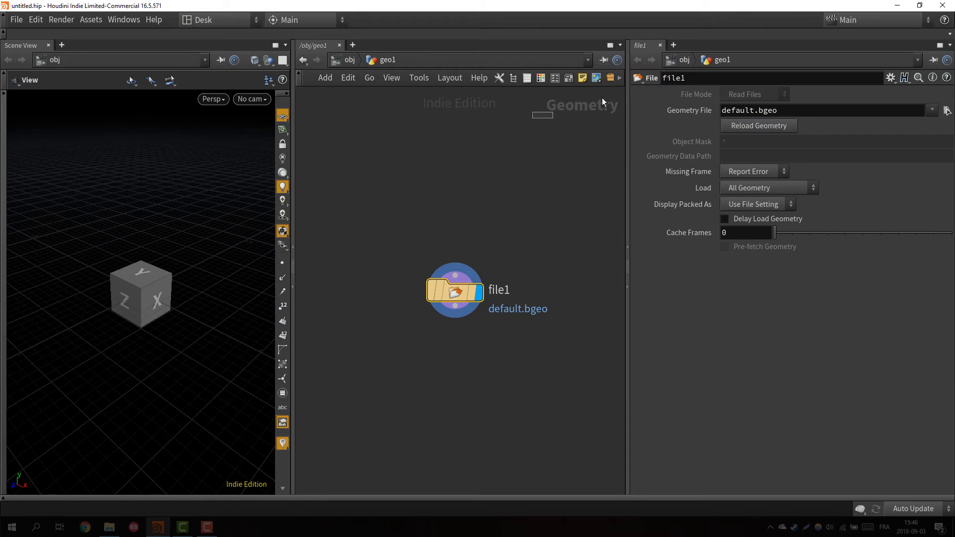
pyautogui.moveTo(530, 128); pyautogui.dragTo(624, 92)
pyautogui.moveTo(507, 204); pyautogui.dragTo(531, 207, button='middle')
pyautogui.moveTo(547, 220); pyautogui.dragTo(413, 374)
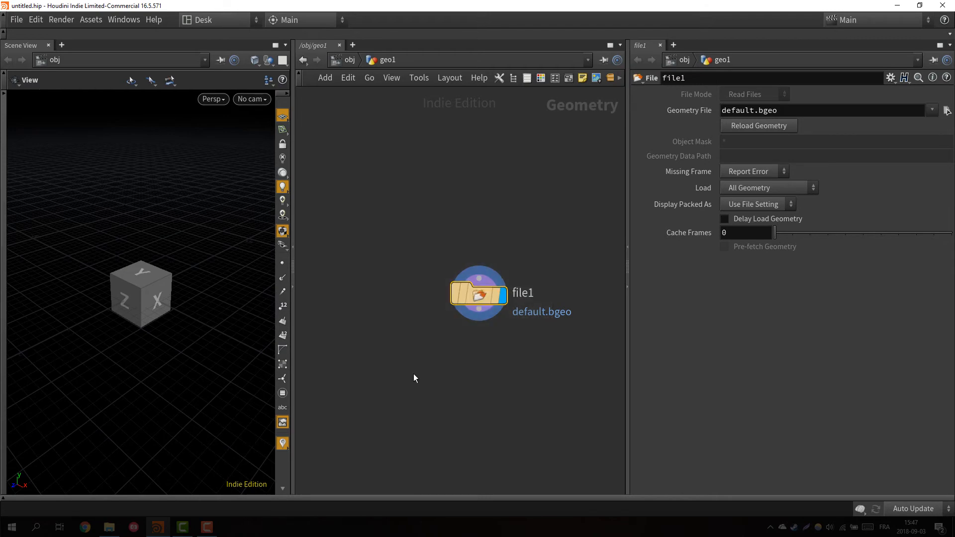
pyautogui.press('Delete')
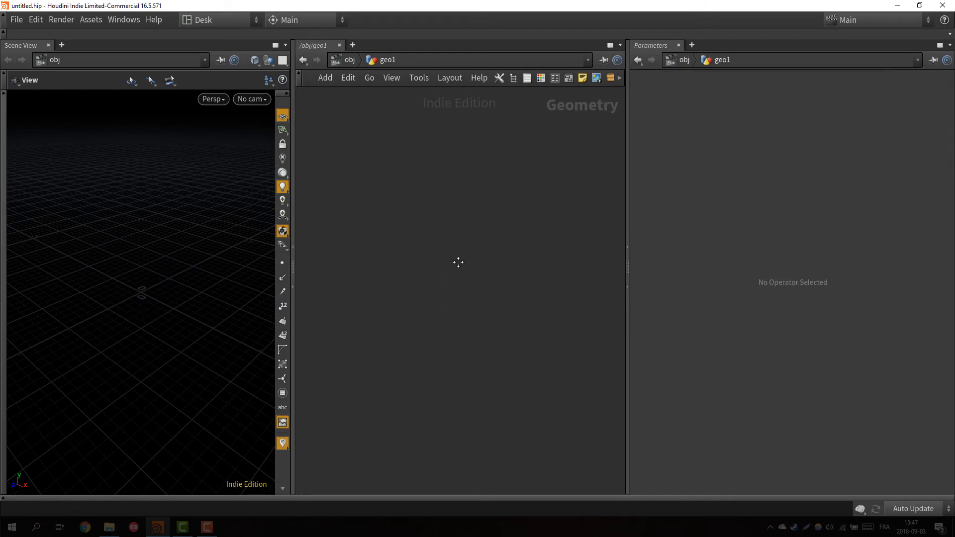
# Add a Box node inside the geo1 network.
pyautogui.press('Tab')
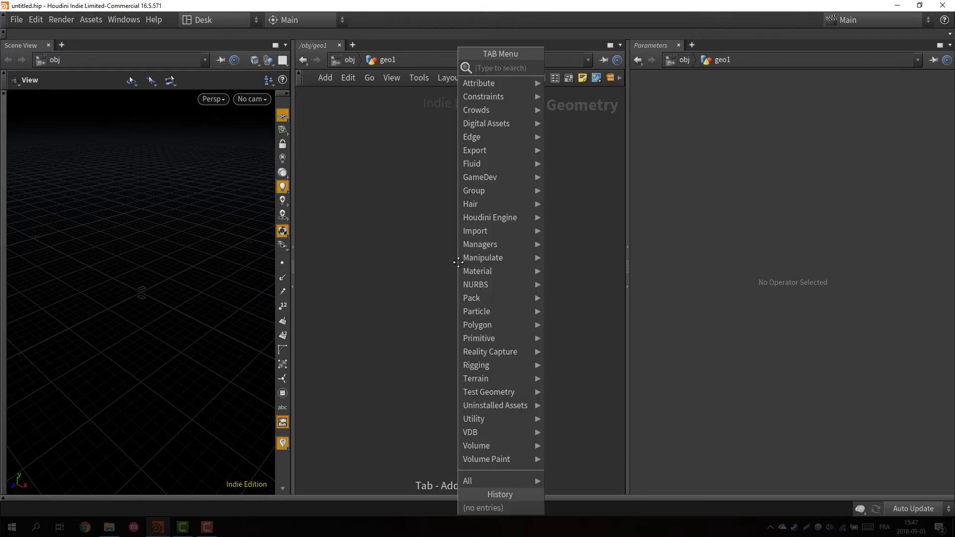
pyautogui.write('box')
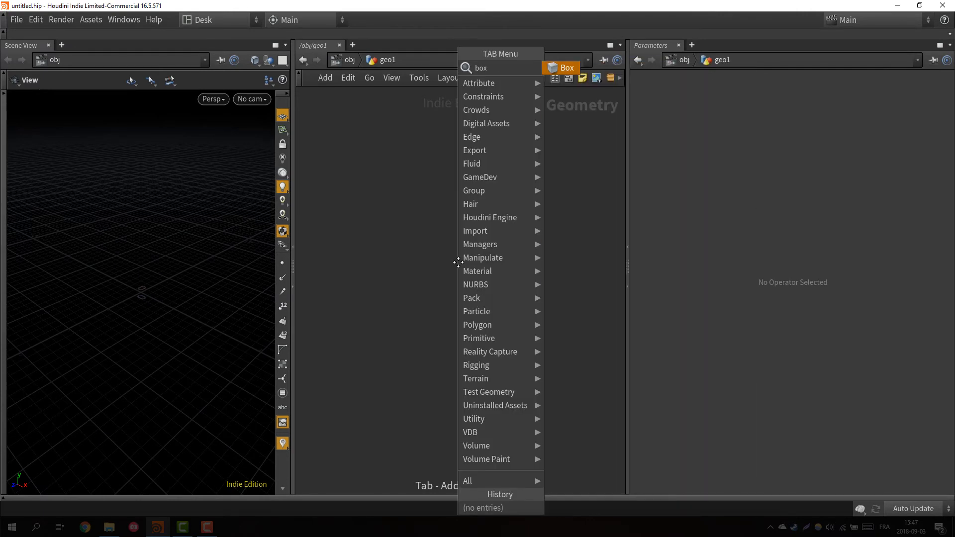
pyautogui.press('Return')
pyautogui.click(458, 262)
pyautogui.press('Tab')
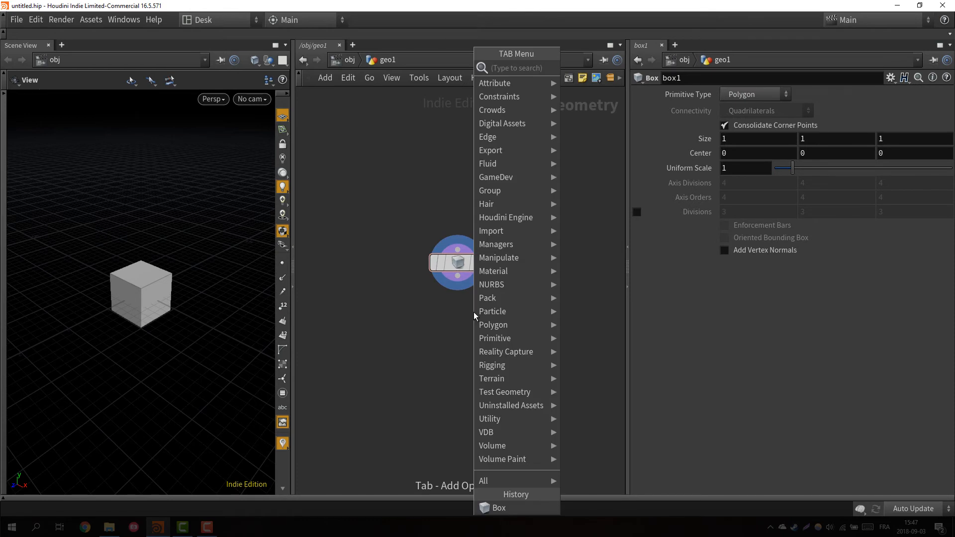
pyautogui.write('extr')
pyautogui.press('Escape')
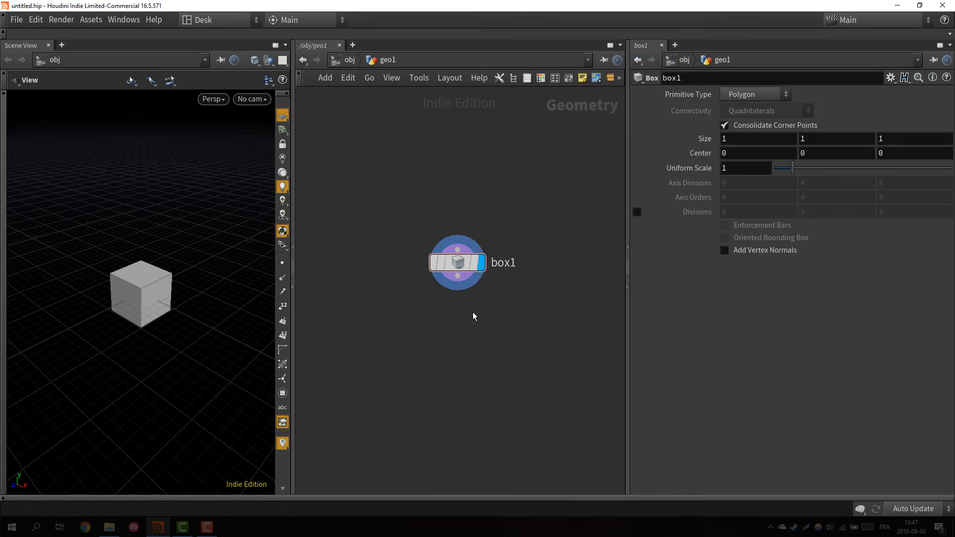
# Delete the box node from the geo1 network.
pyautogui.moveTo(409, 333); pyautogui.dragTo(541, 246)
pyautogui.press('Delete')
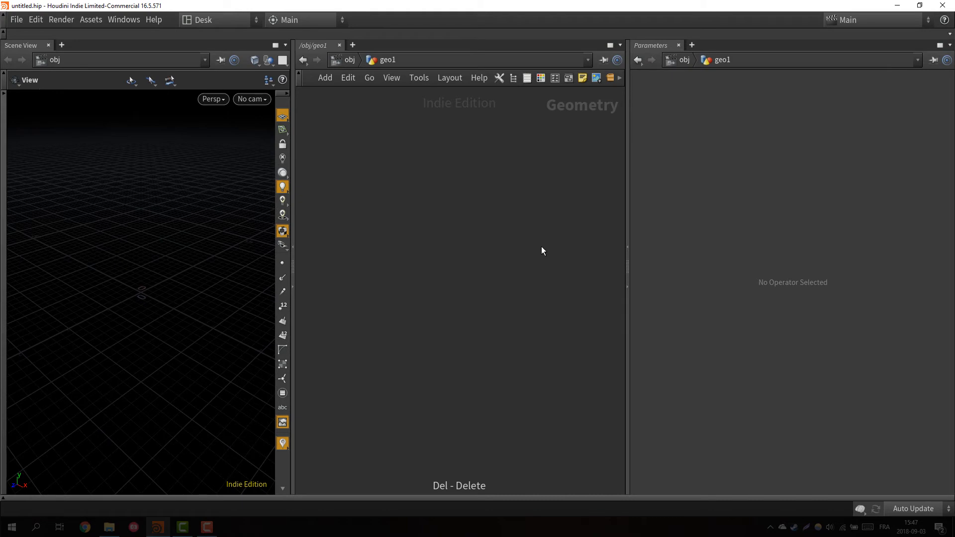
pyautogui.moveTo(530, 132); pyautogui.dragTo(622, 93)
# Add a File node to the geo1 network and position it near the upper middle of the graph.
pyautogui.press('Tab')
pyautogui.write('file')
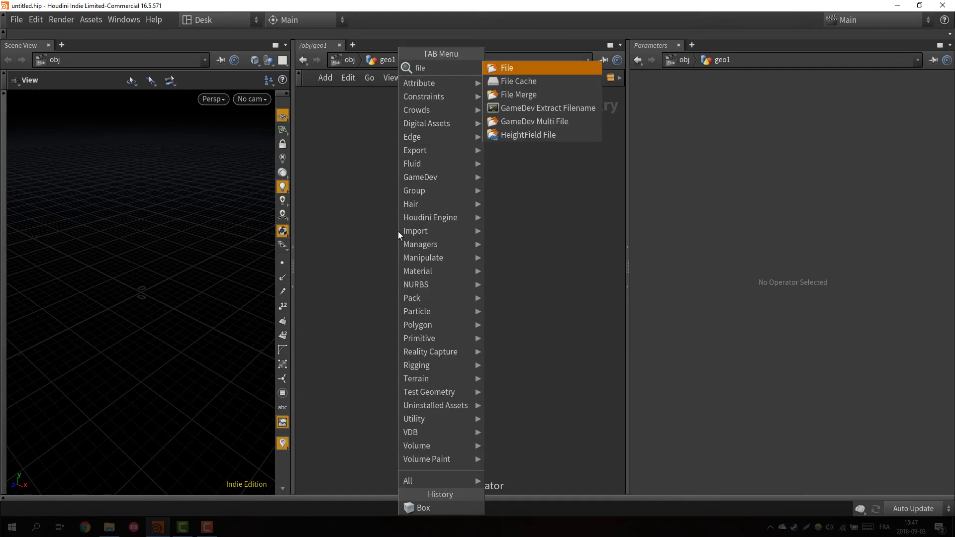
pyautogui.press('Return')
pyautogui.click(411, 229)
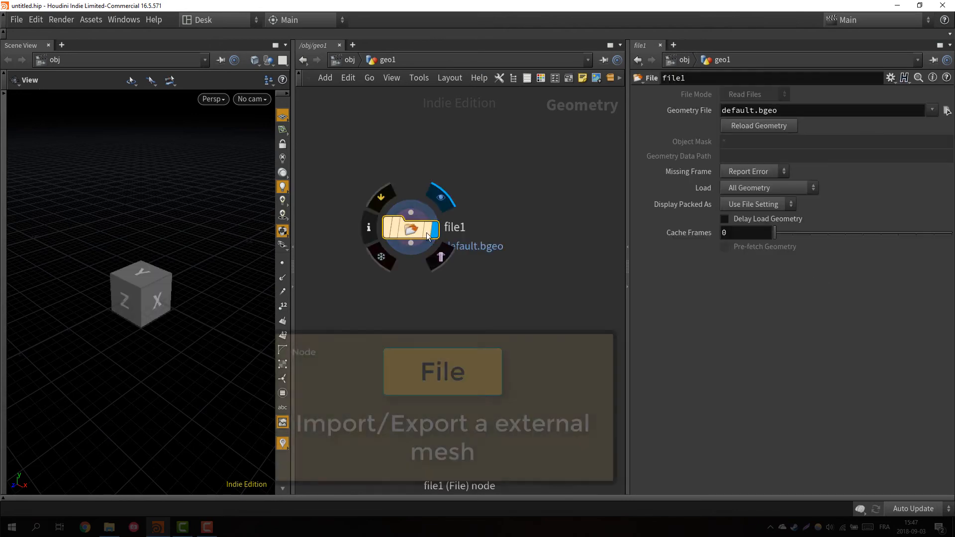
pyautogui.moveTo(415, 232); pyautogui.dragTo(443, 223)
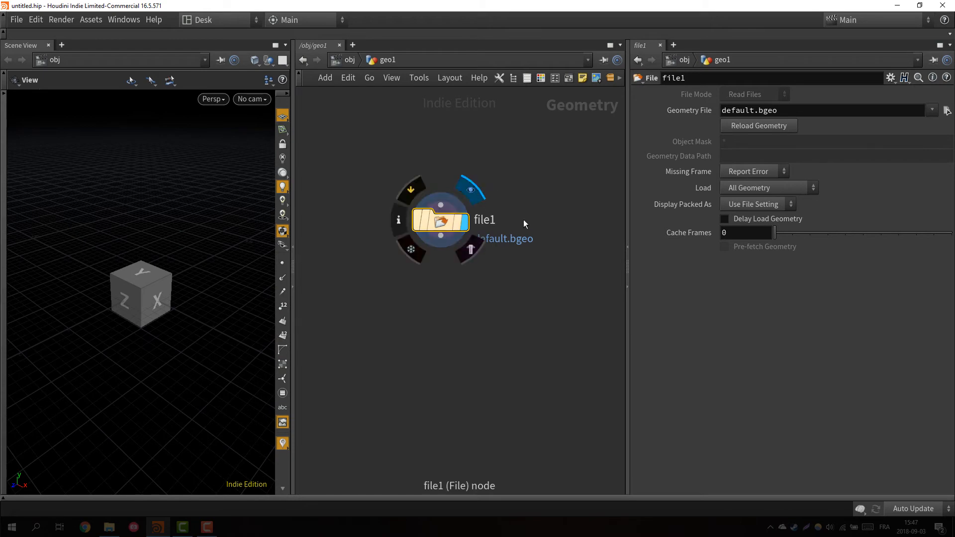
# Rename the File node as Imported_Mesh.
pyautogui.doubleClick(492, 220)
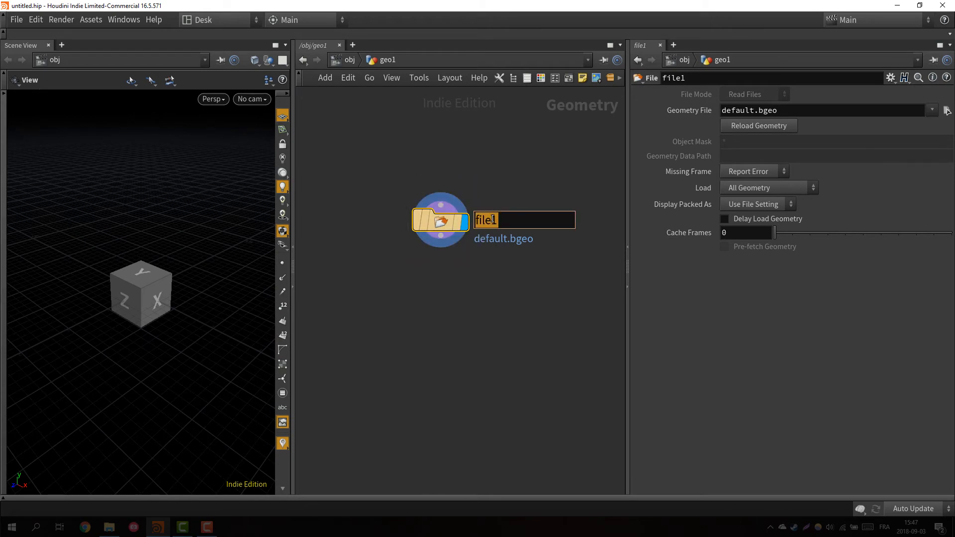
pyautogui.write('Imported_')
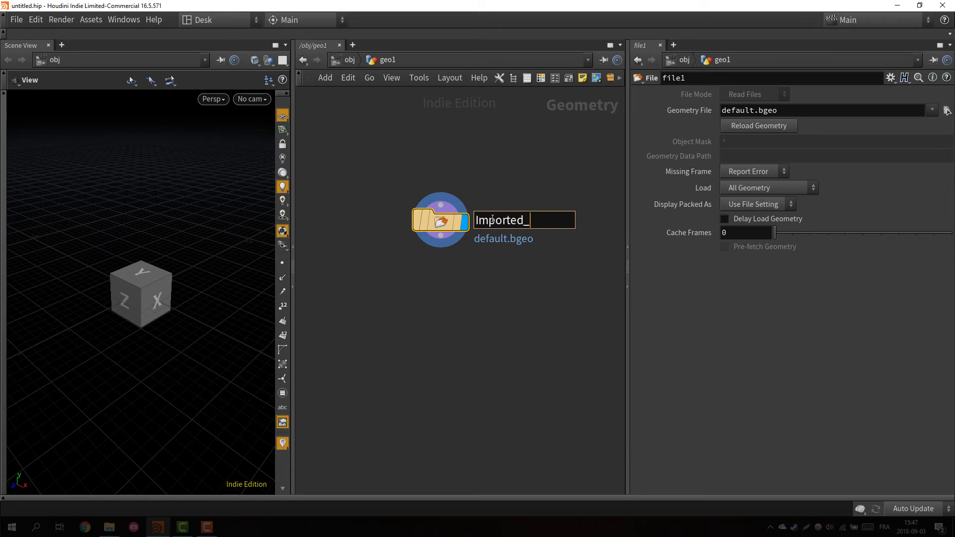
pyautogui.write('Mesh')
pyautogui.press('Return')
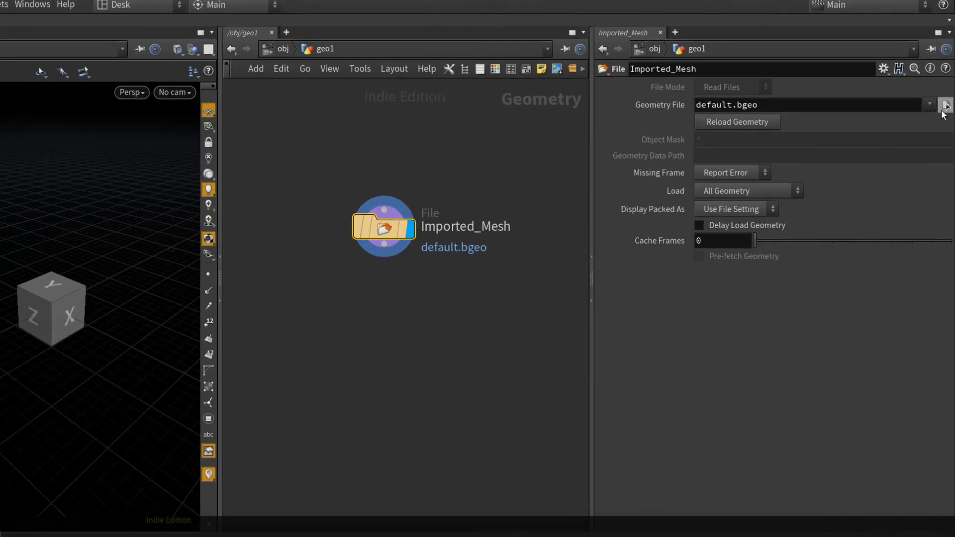
# Load cityMain_FullMesh_01.FBX from the FlowMapCity/SourceData/Environment/CityMain folder as the Imported_Mesh node's geometry file.
pyautogui.click(946, 109)
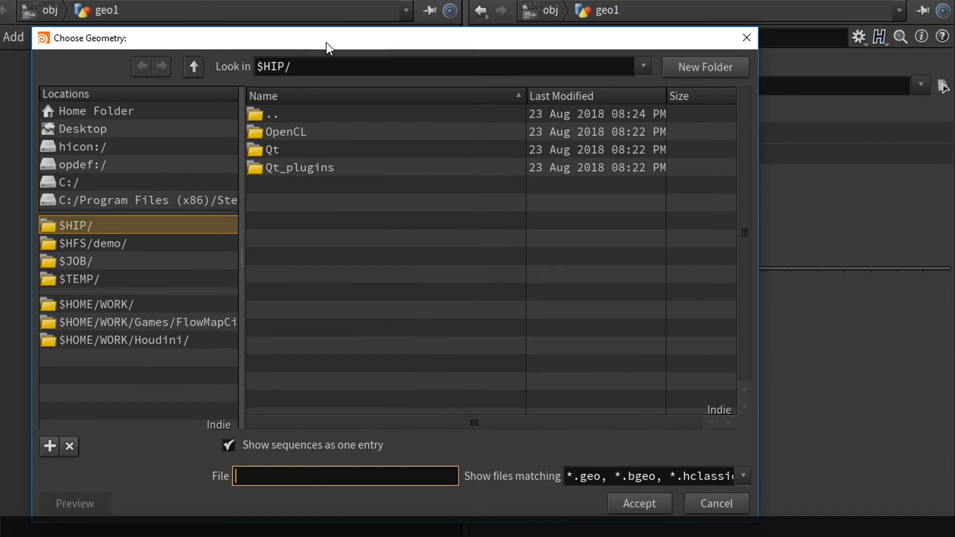
pyautogui.moveTo(327, 42); pyautogui.dragTo(308, 42)
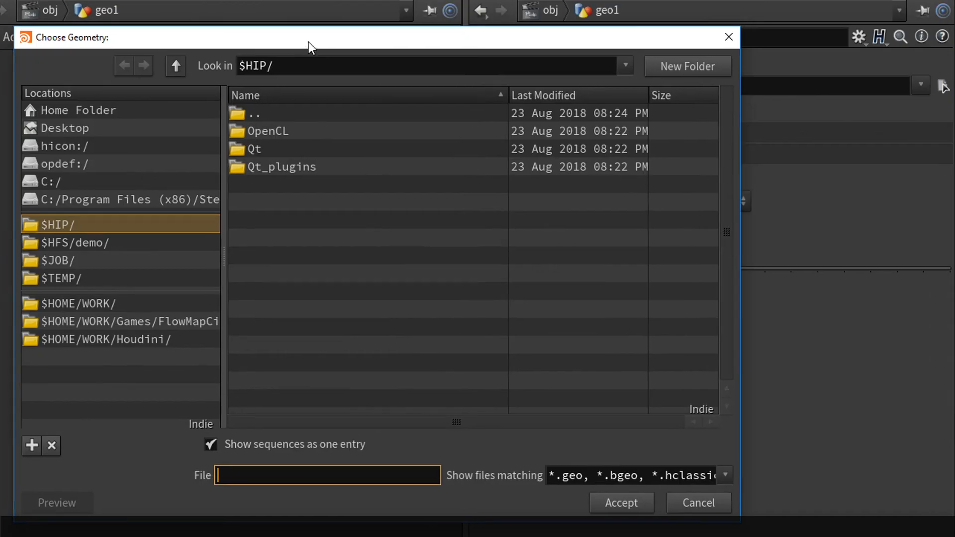
pyautogui.click(193, 323)
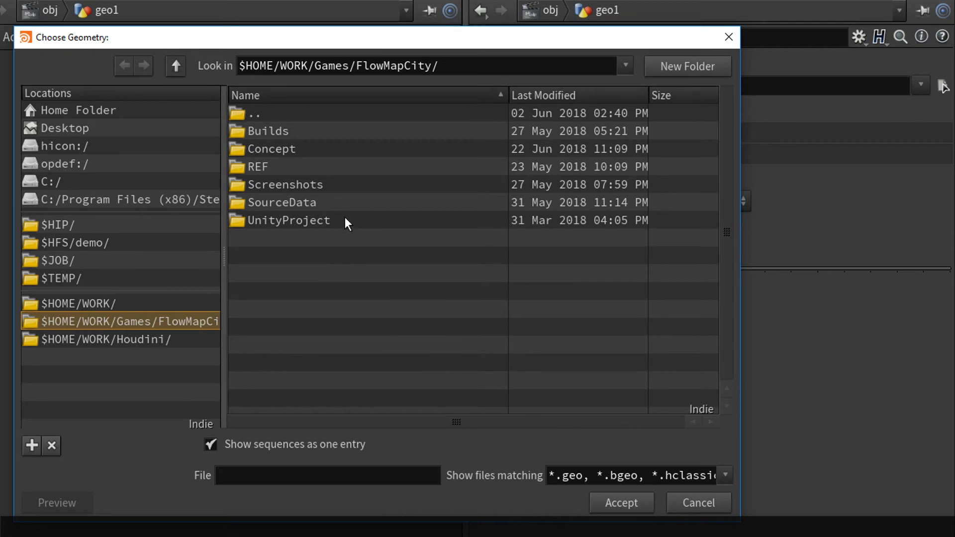
pyautogui.doubleClick(319, 202)
pyautogui.doubleClick(311, 132)
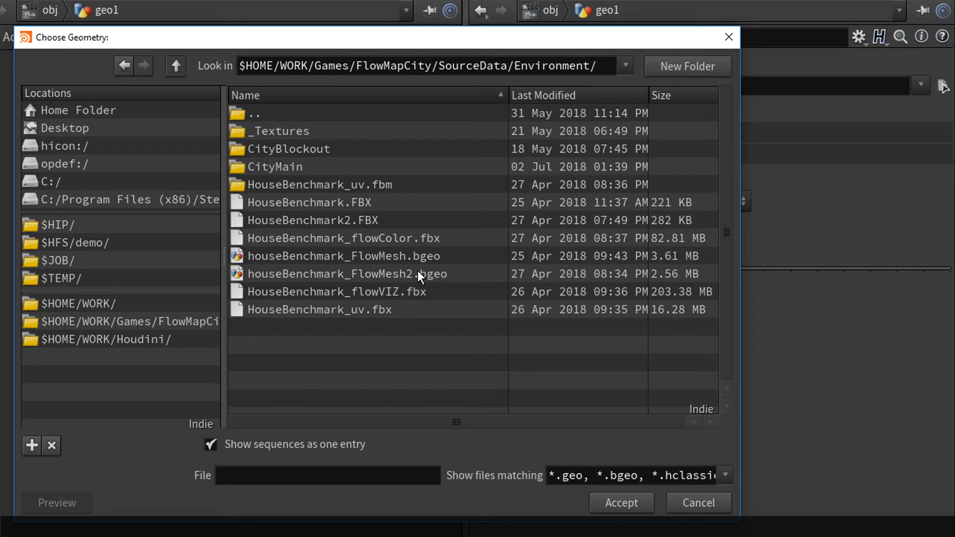
pyautogui.click(394, 276)
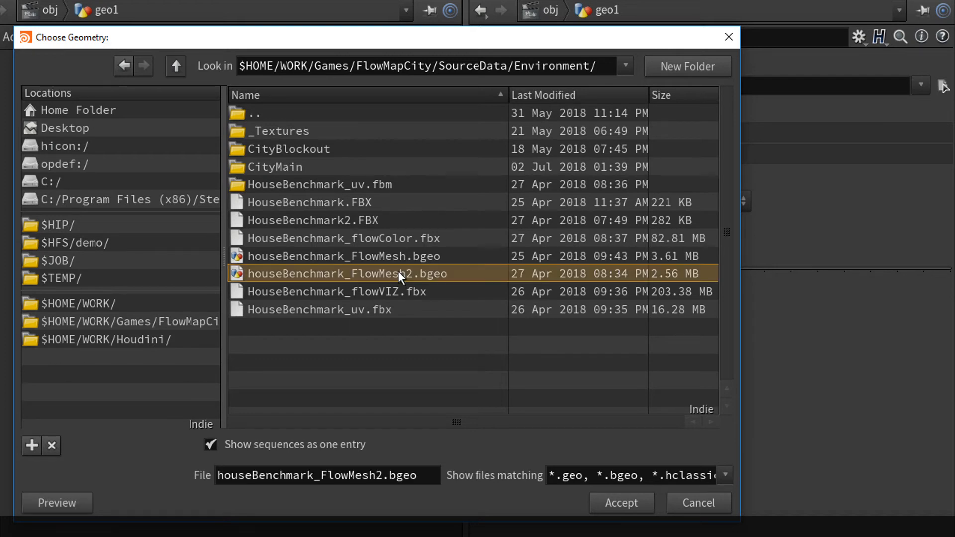
pyautogui.click(401, 255)
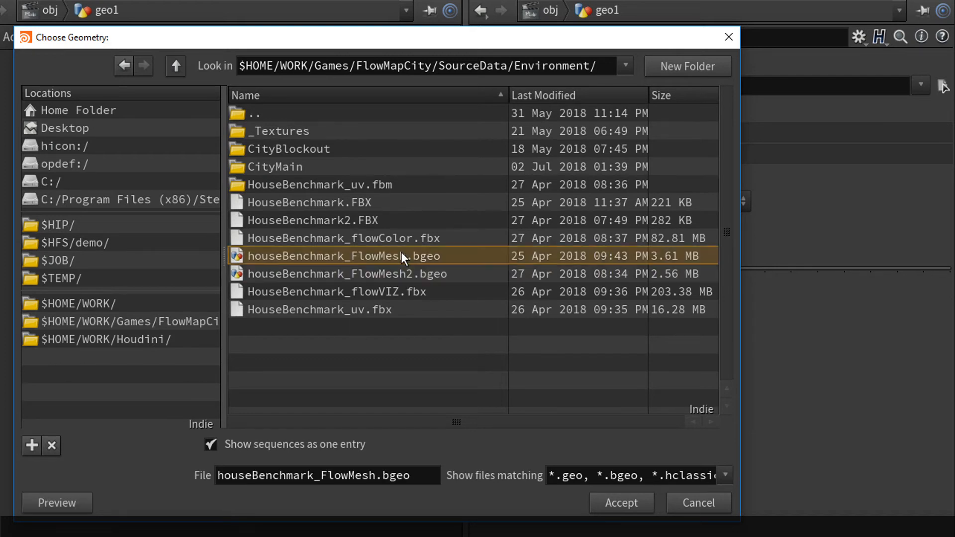
pyautogui.doubleClick(312, 167)
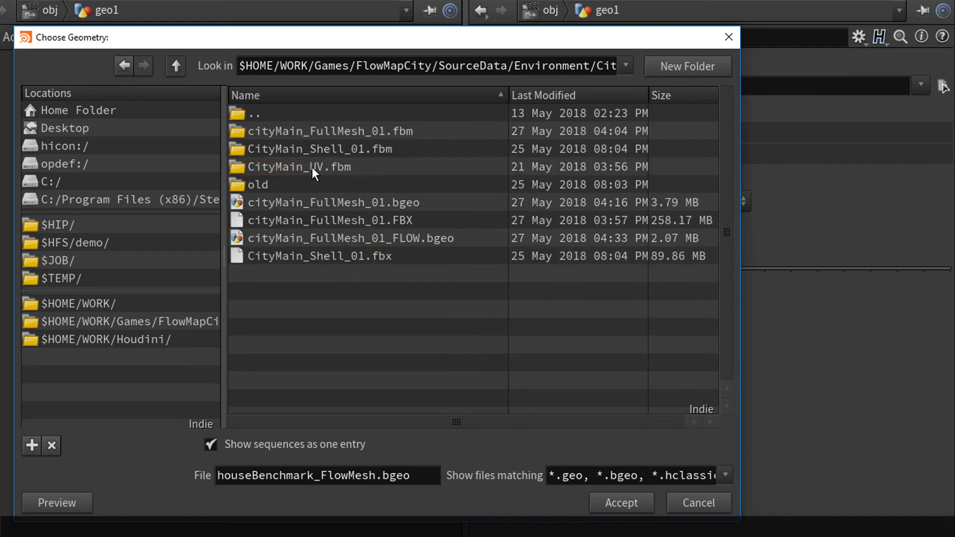
pyautogui.click(425, 225)
pyautogui.click(591, 503)
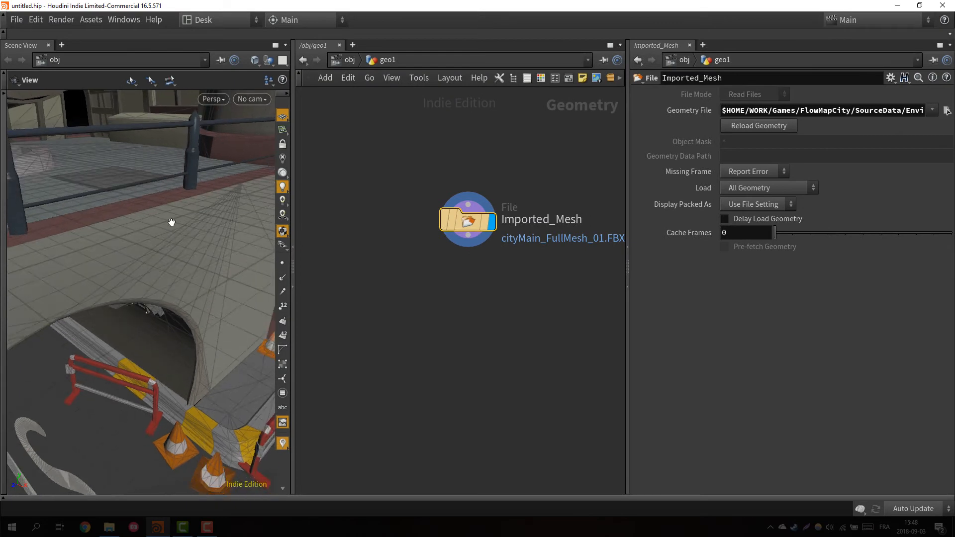
# Frame the whole imported city mesh in the scene view and examine it from different angles.
pyautogui.scroll(-8, 167, 235)
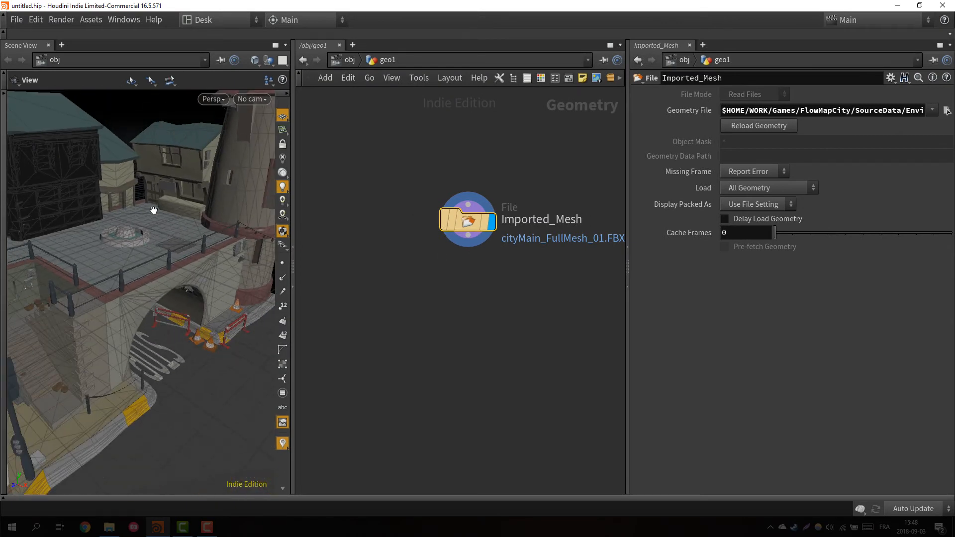
pyautogui.moveTo(154, 210); pyautogui.dragTo(176, 223, button='middle')
pyautogui.hotkey('space', 'f')
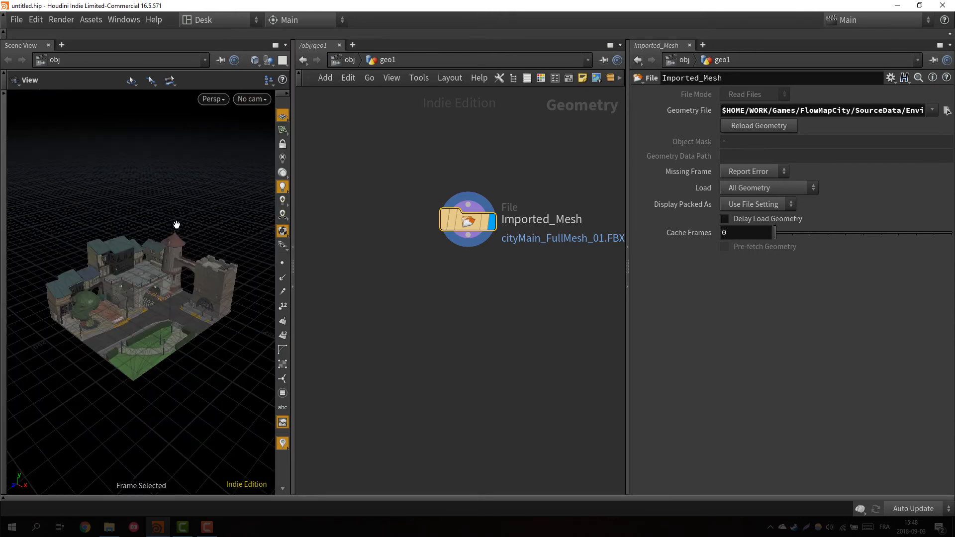
pyautogui.moveTo(199, 250); pyautogui.dragTo(150, 272)
pyautogui.hotkey('space', 'f')
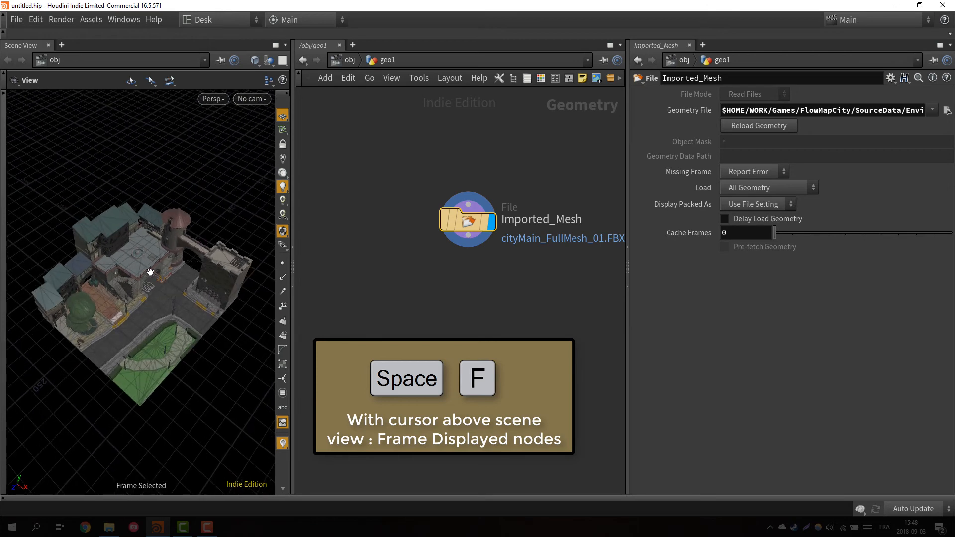
pyautogui.hotkey('space', 'f')
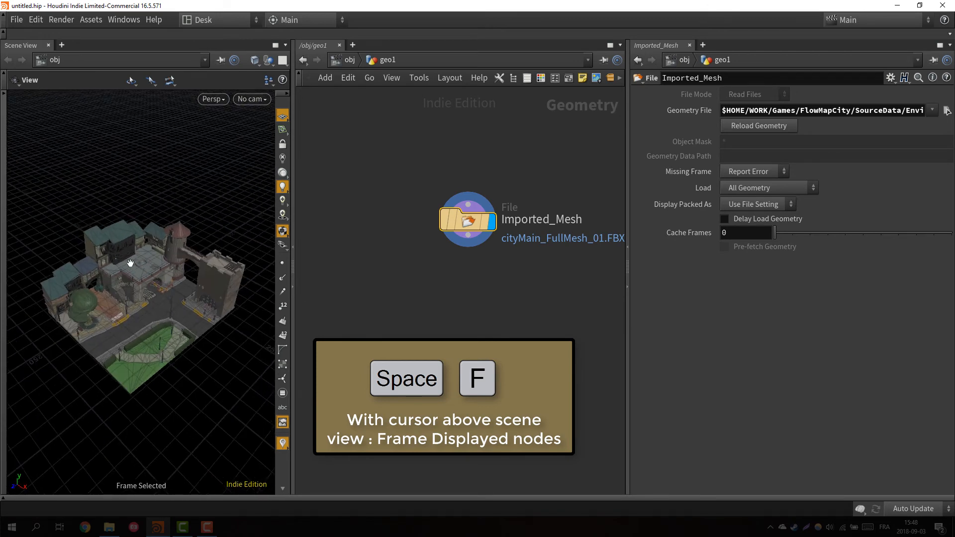
# Widen the scene view pane slightly and recentre the Imported_Mesh node in the network view.
pyautogui.moveTo(293, 318); pyautogui.dragTo(313, 315)
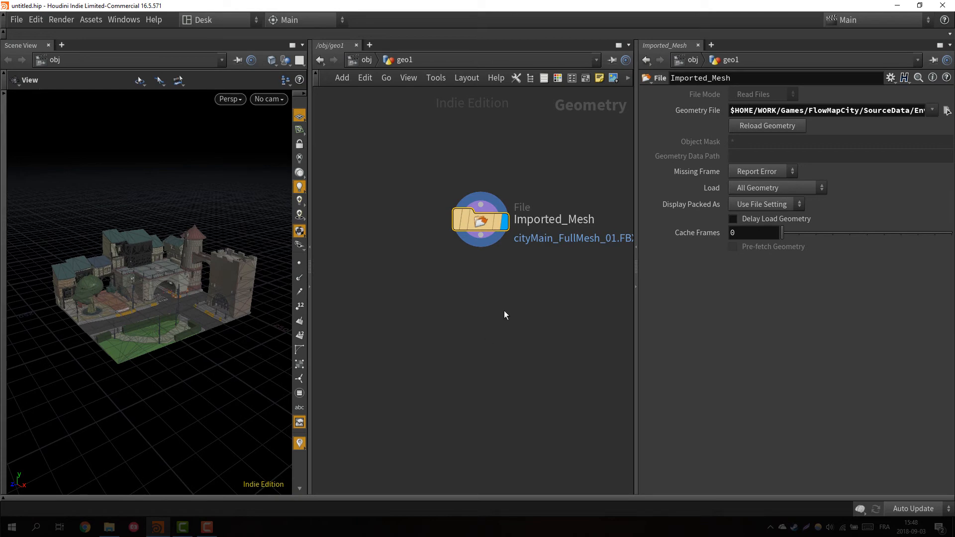
pyautogui.moveTo(504, 314); pyautogui.dragTo(449, 329, button='middle')
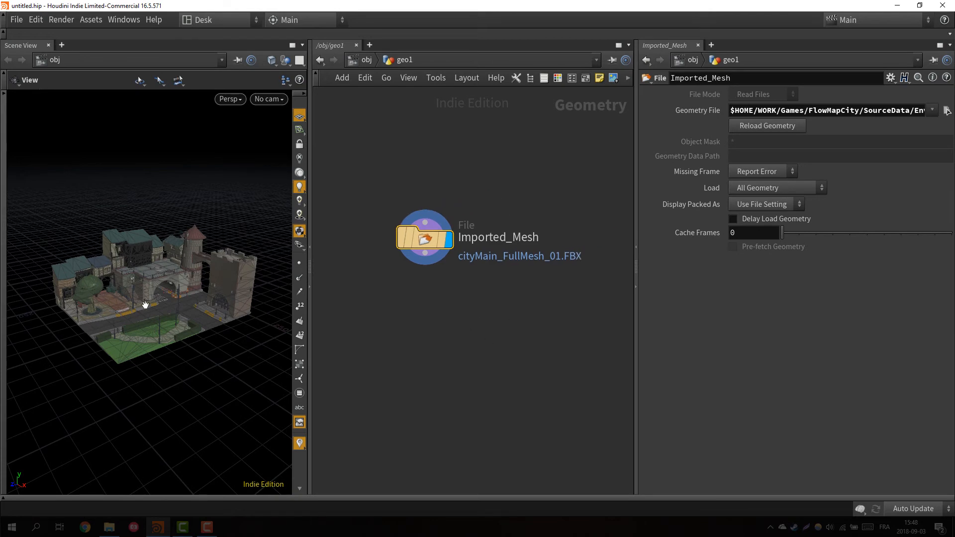
pyautogui.moveTo(437, 263); pyautogui.dragTo(390, 289)
pyautogui.moveTo(349, 255); pyautogui.dragTo(399, 260, button='middle')
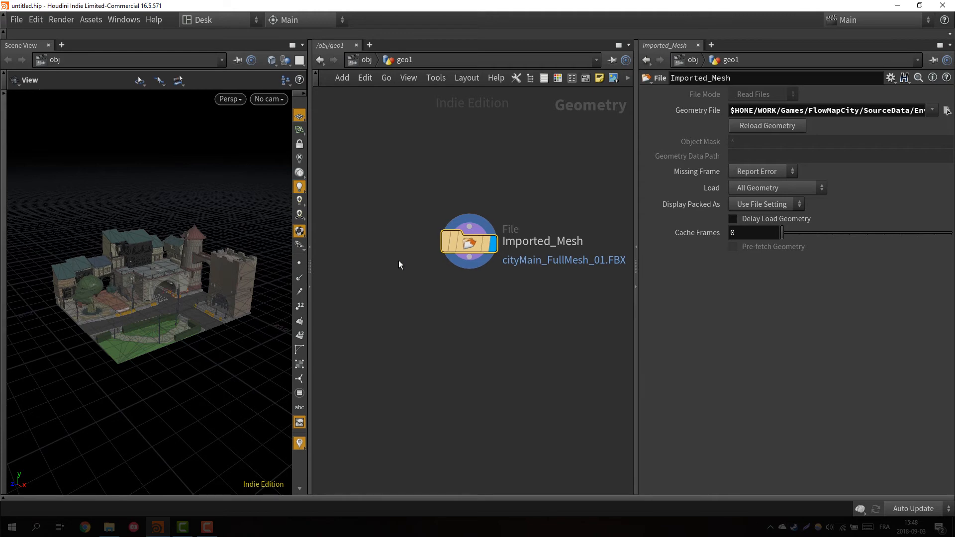
pyautogui.press('Tab')
pyautogui.press('Tab')
pyautogui.press('Tab')
pyautogui.press('Tab')
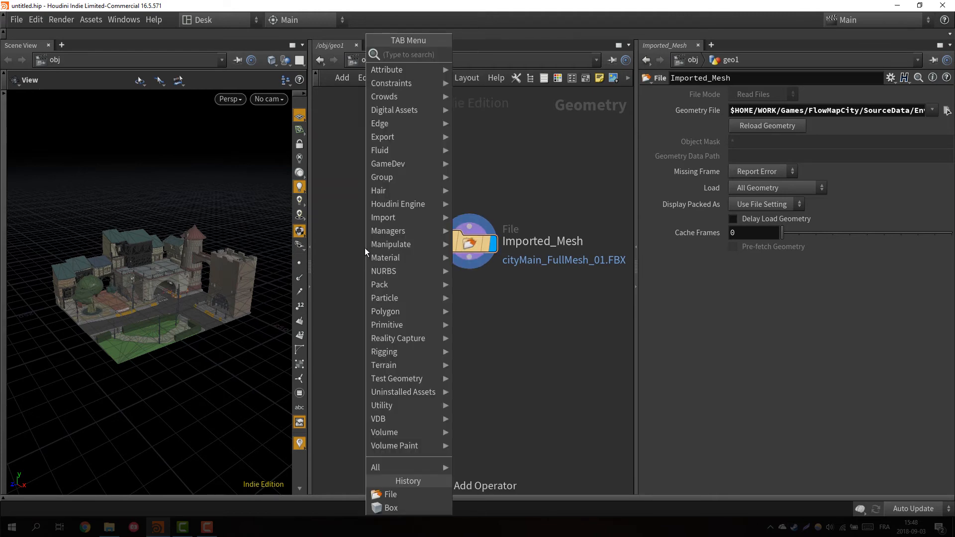
pyautogui.press('Tab')
pyautogui.press('Tab')
pyautogui.press('Tab')
pyautogui.press('Tab')
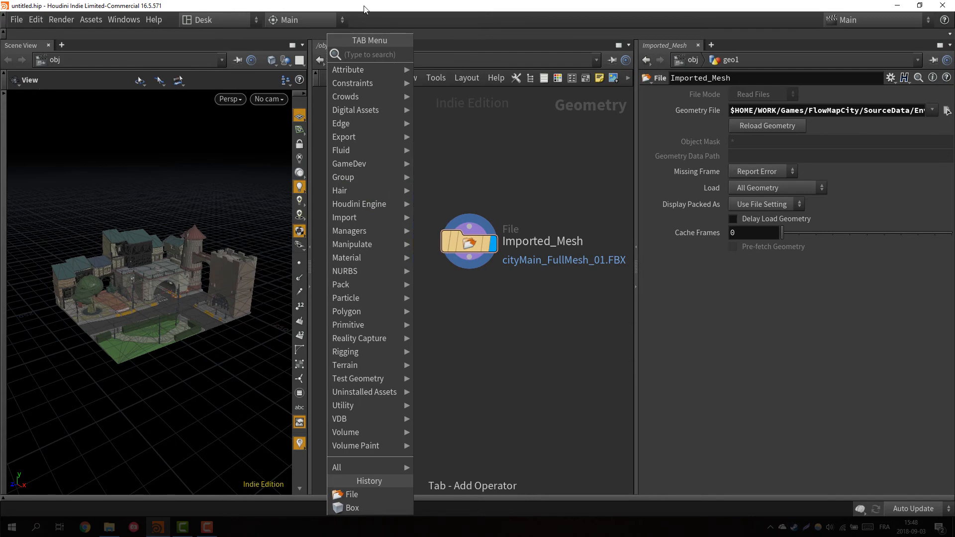
pyautogui.press('Tab')
pyautogui.press('Tab')
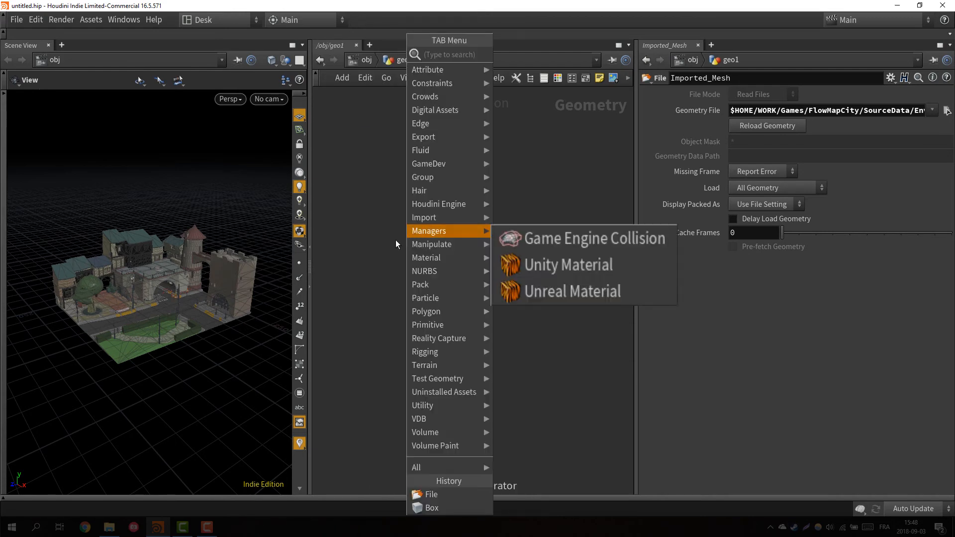
# Add a Box node beside the Imported_Mesh node in the geo1 network.
pyautogui.press('Tab')
pyautogui.press('Tab')
pyautogui.write('box')
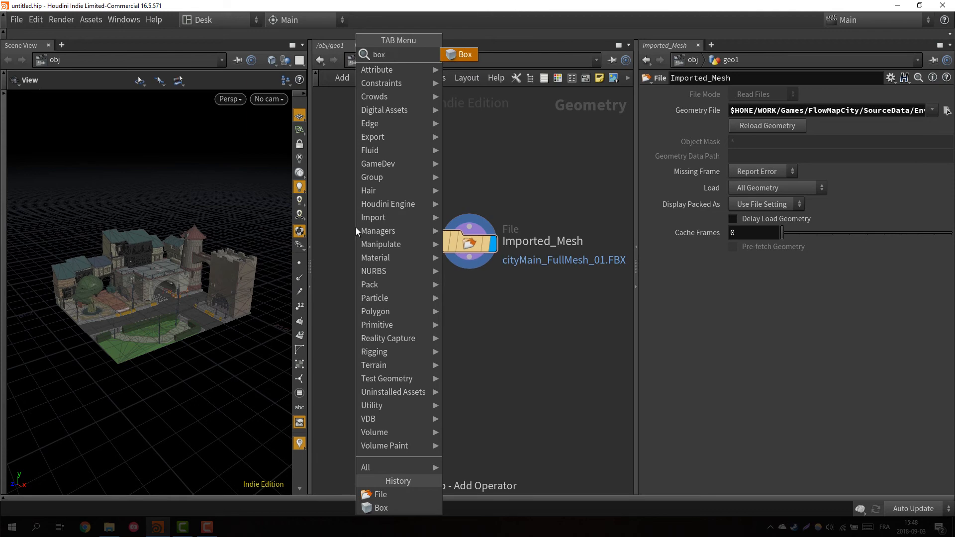
pyautogui.press('Return')
pyautogui.click(359, 234)
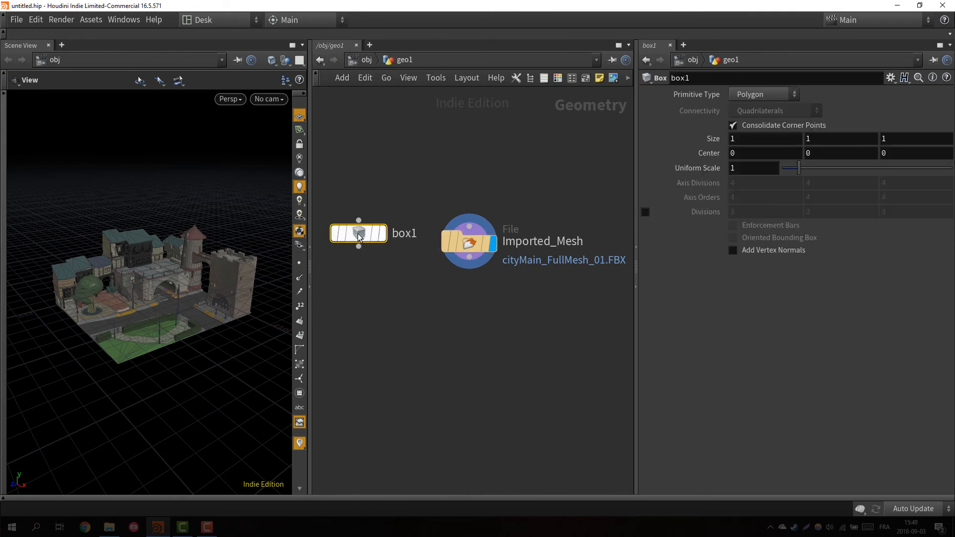
pyautogui.moveTo(383, 255); pyautogui.dragTo(372, 249)
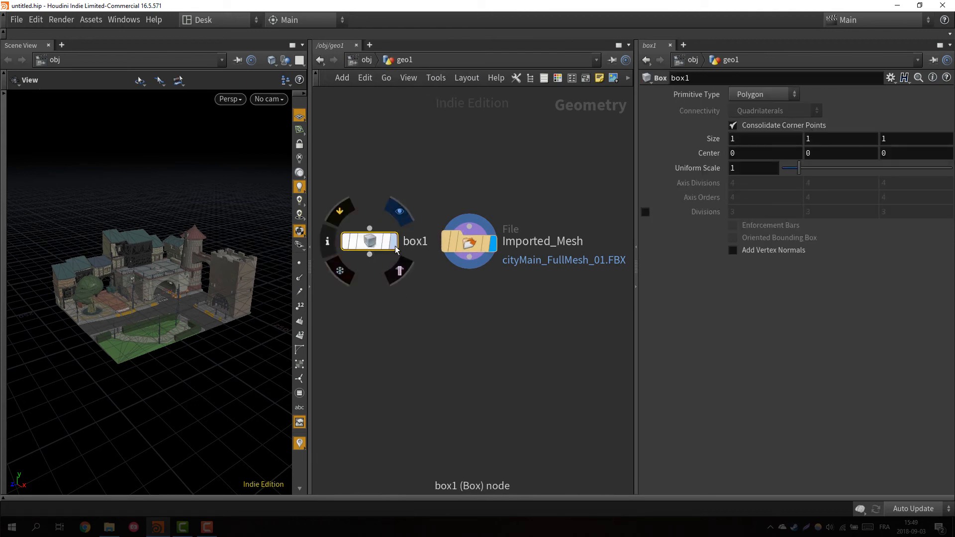
# Set the display flag on the box1 node and frame the cube in the scene view.
pyautogui.scroll(2, 394, 251)
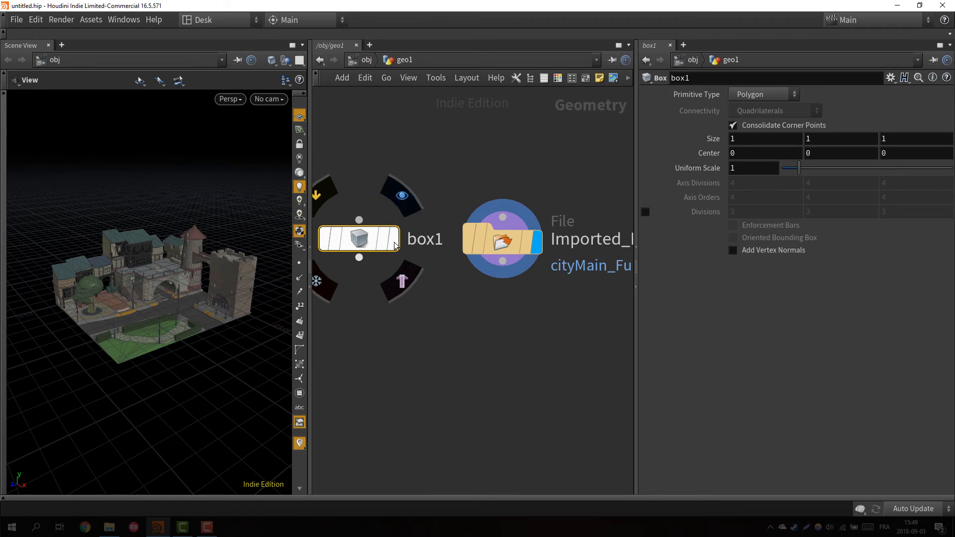
pyautogui.click(396, 243)
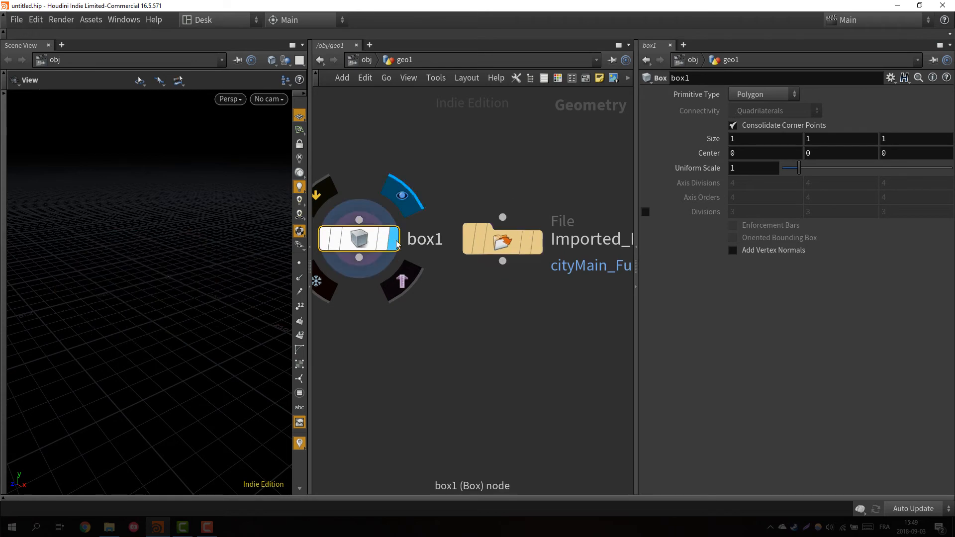
pyautogui.moveTo(189, 272); pyautogui.dragTo(189, 272)
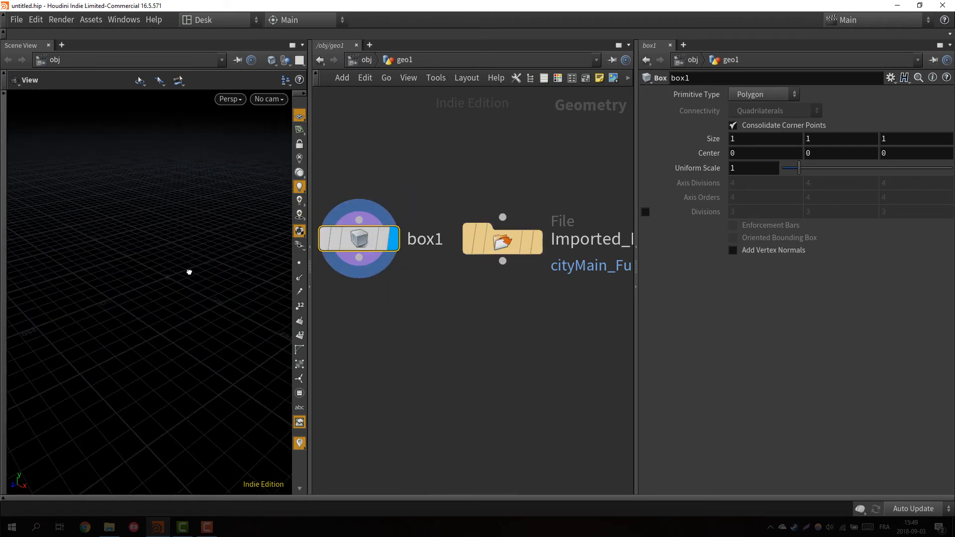
pyautogui.press('f')
pyautogui.scroll(-2, 199, 269)
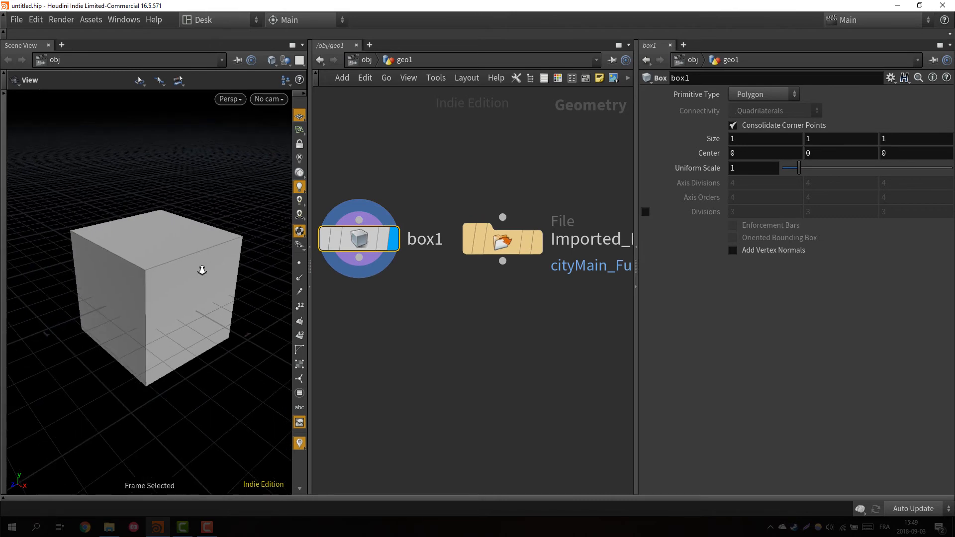
# Turn on the template flag of the Imported_Mesh node and check the scene view around the cube.
pyautogui.moveTo(528, 249)
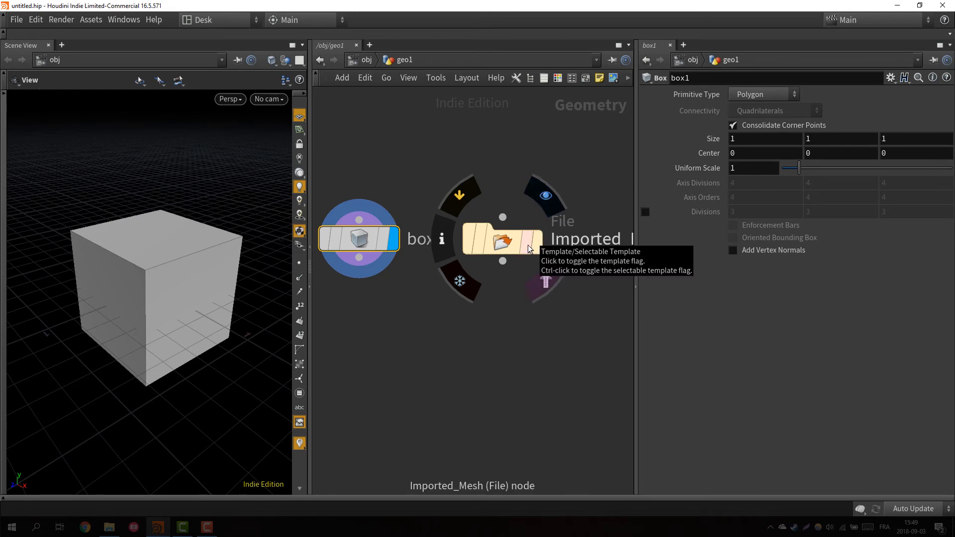
pyautogui.click(529, 249)
pyautogui.click(512, 251)
pyautogui.moveTo(124, 169); pyautogui.dragTo(353, 202)
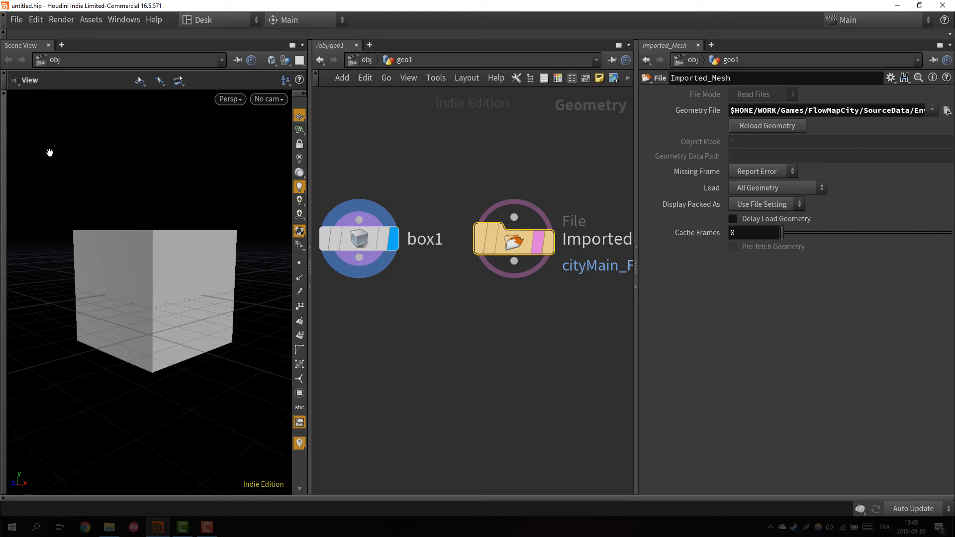
pyautogui.scroll(-5, 217, 162)
pyautogui.moveTo(207, 173); pyautogui.dragTo(122, 225)
pyautogui.press('f')
pyautogui.moveTo(144, 190); pyautogui.dragTo(184, 201)
pyautogui.moveTo(184, 373); pyautogui.dragTo(183, 194, button='right')
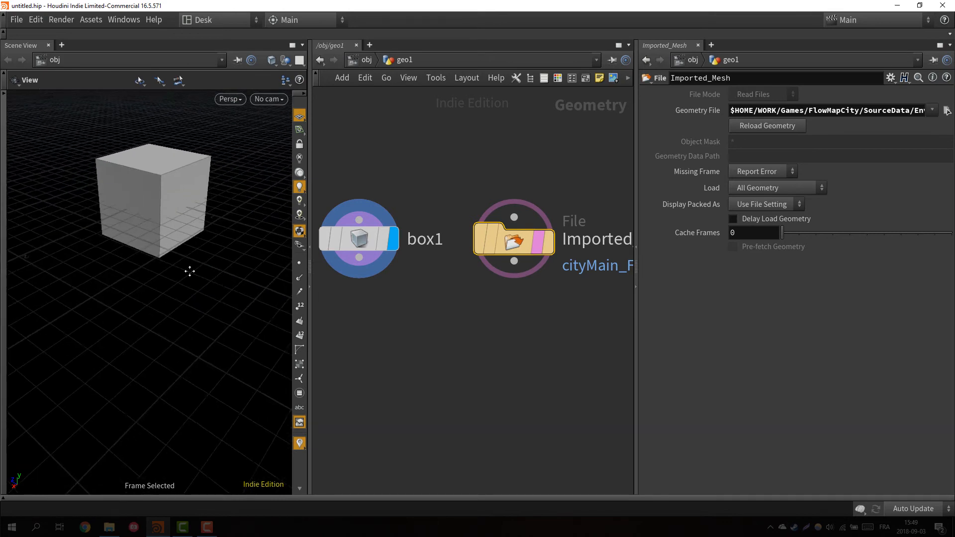
pyautogui.moveTo(183, 194); pyautogui.dragTo(189, 310, button='middle')
# Replace the current Scene View with a fresh one and enter the geo1 network to view the templated mesh around the cube.
pyautogui.click(59, 44)
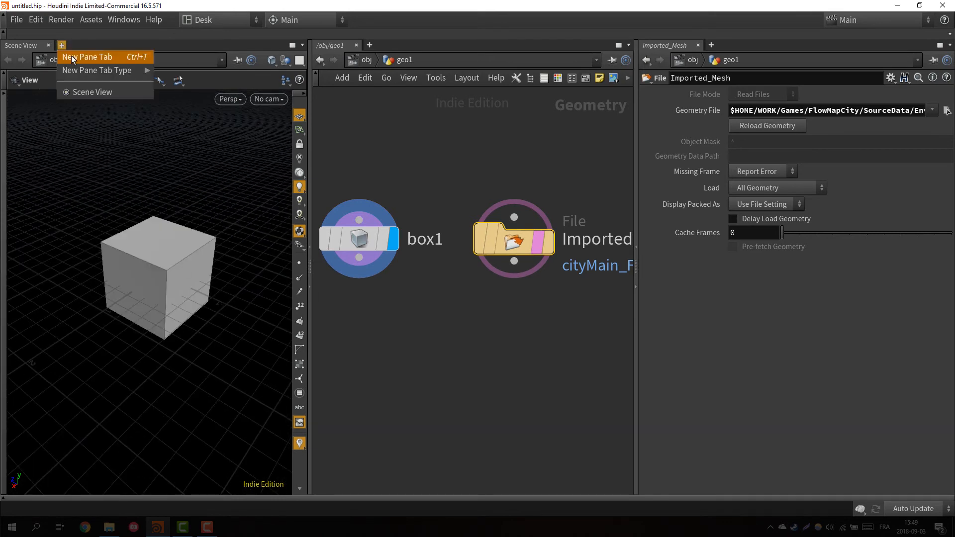
pyautogui.click(71, 56)
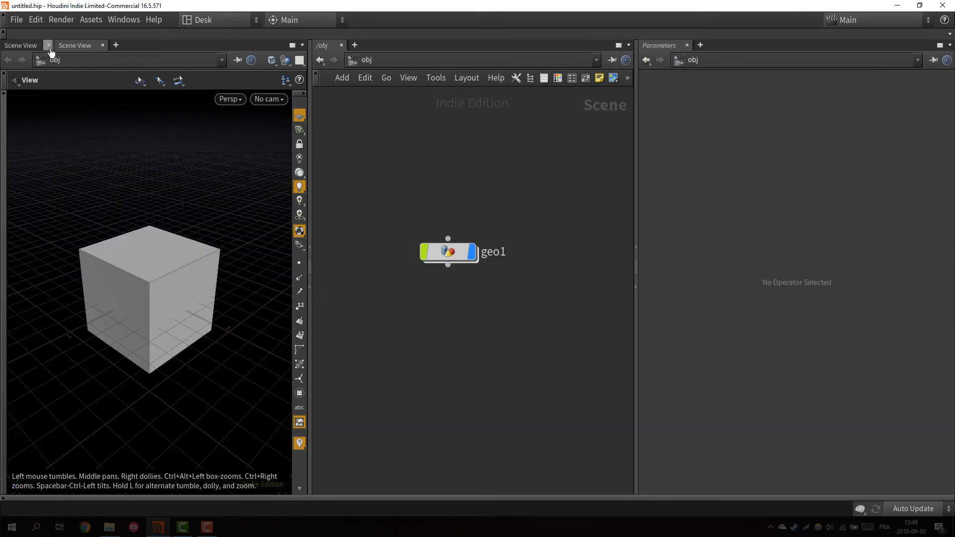
pyautogui.click(48, 45)
pyautogui.doubleClick(447, 252)
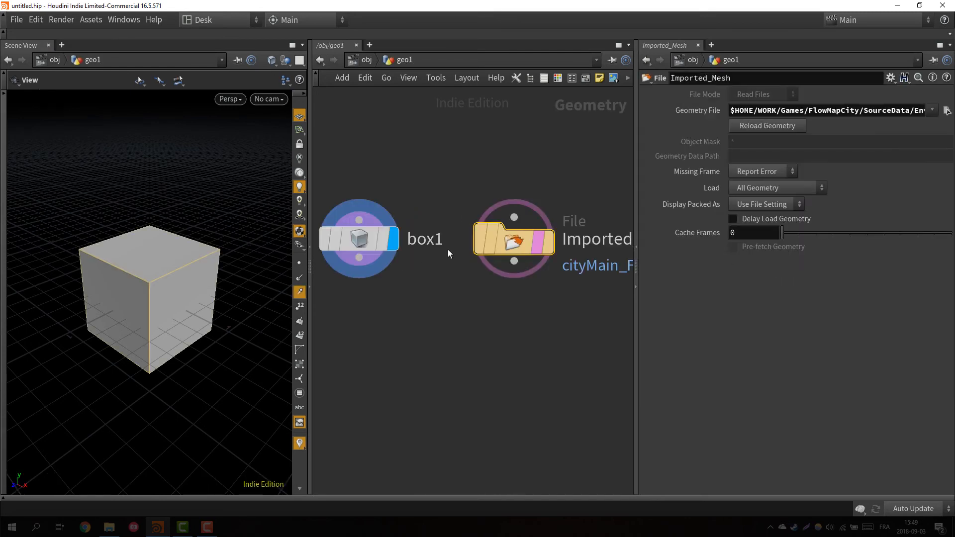
pyautogui.moveTo(180, 438); pyautogui.dragTo(240, 308)
pyautogui.moveTo(207, 250)
pyautogui.mouseDown()
pyautogui.moveTo(214, 239)
pyautogui.moveTo(194, 194)
pyautogui.moveTo(244, 217)
pyautogui.moveTo(205, 253)
pyautogui.mouseUp()
# Move the Imported_Mesh node up and add a Transform node connected below it.
pyautogui.moveTo(517, 227); pyautogui.dragTo(514, 185)
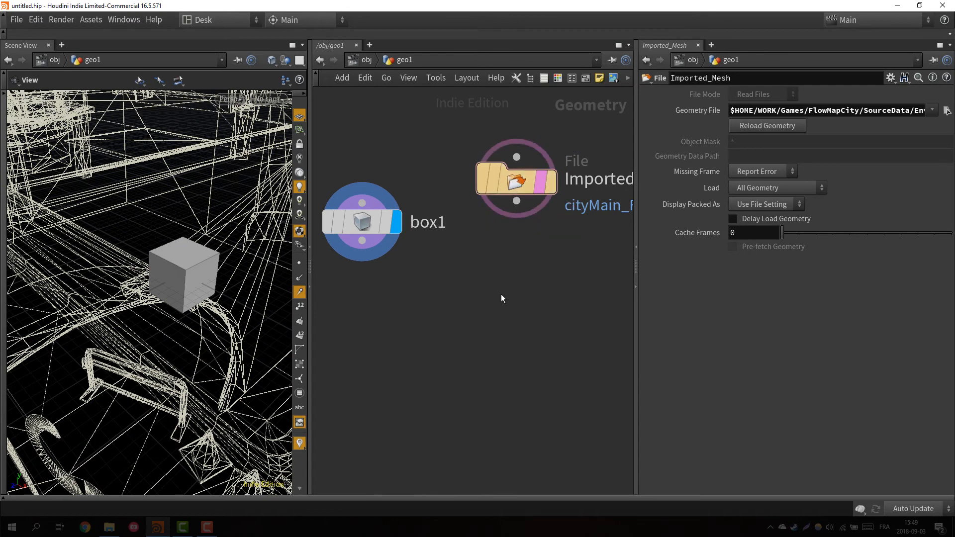
pyautogui.press('Tab')
pyautogui.write('trans')
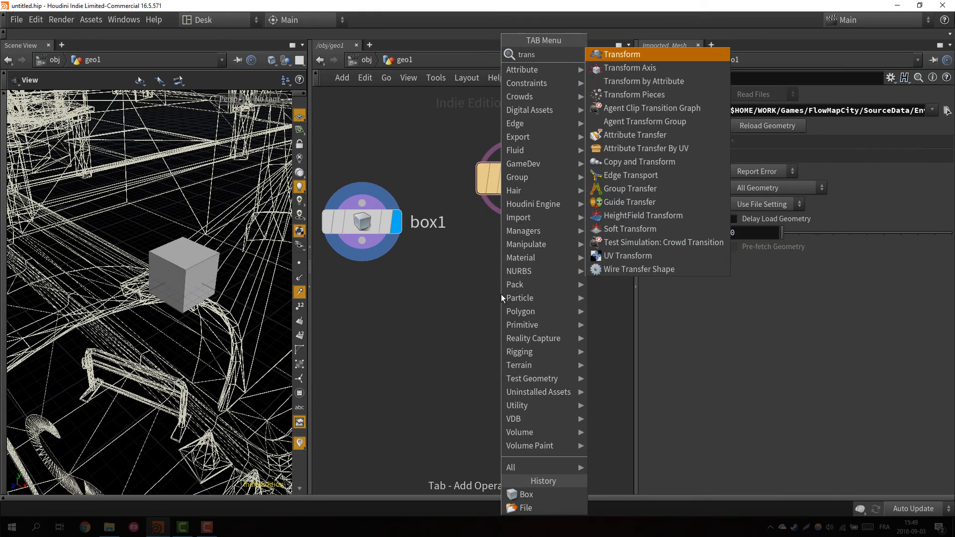
pyautogui.click(622, 55)
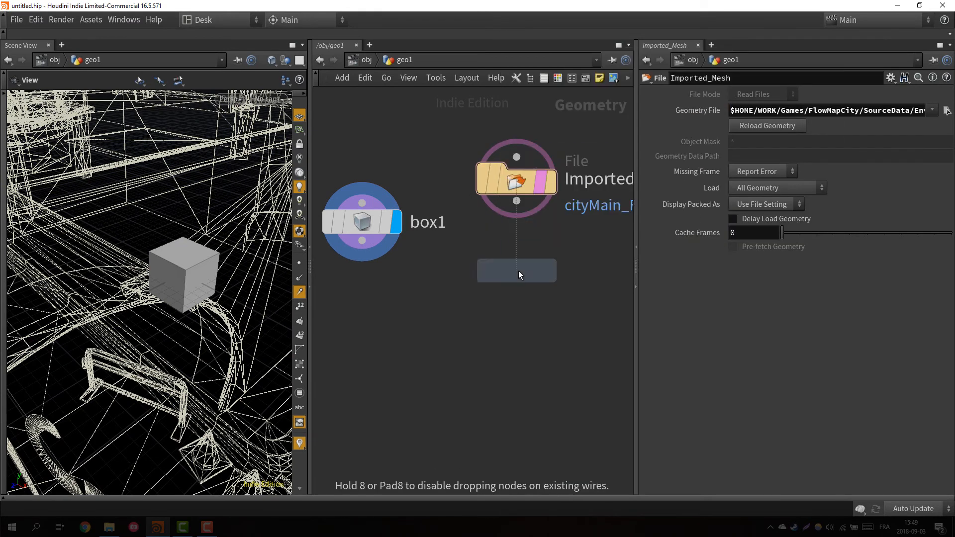
pyautogui.click(518, 270)
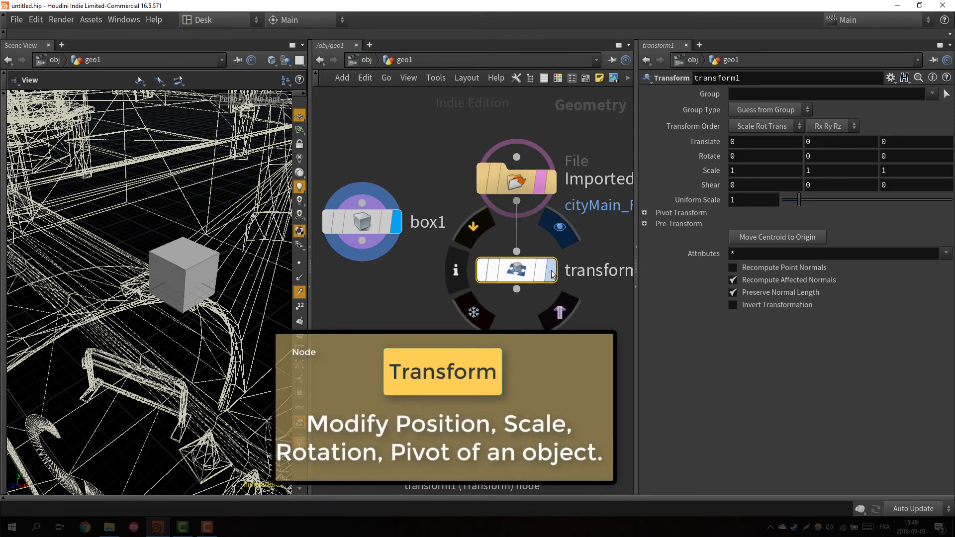
# Set the display flag on transform1, set its Uniform Scale to 0.01 and move the node slightly down.
pyautogui.click(559, 227)
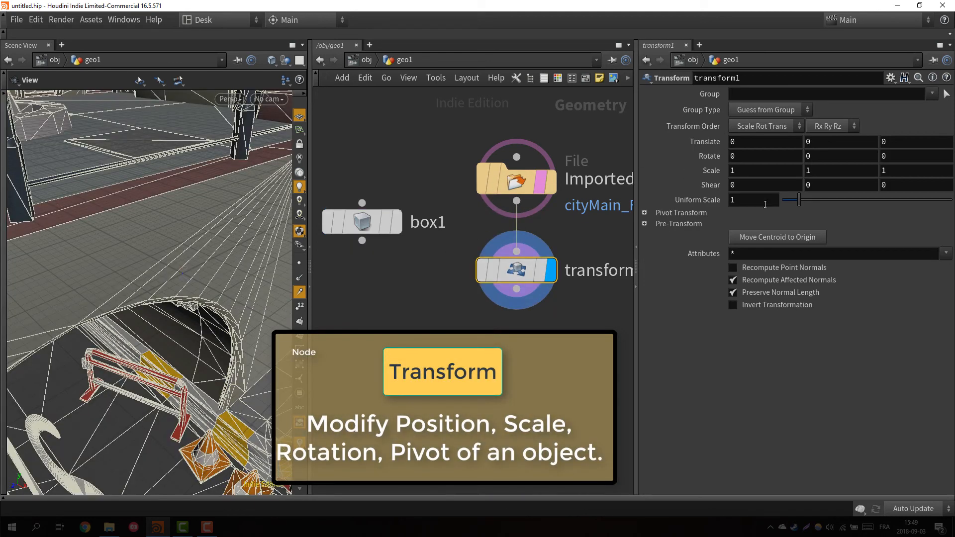
pyautogui.write('0.01')
pyautogui.press('Return')
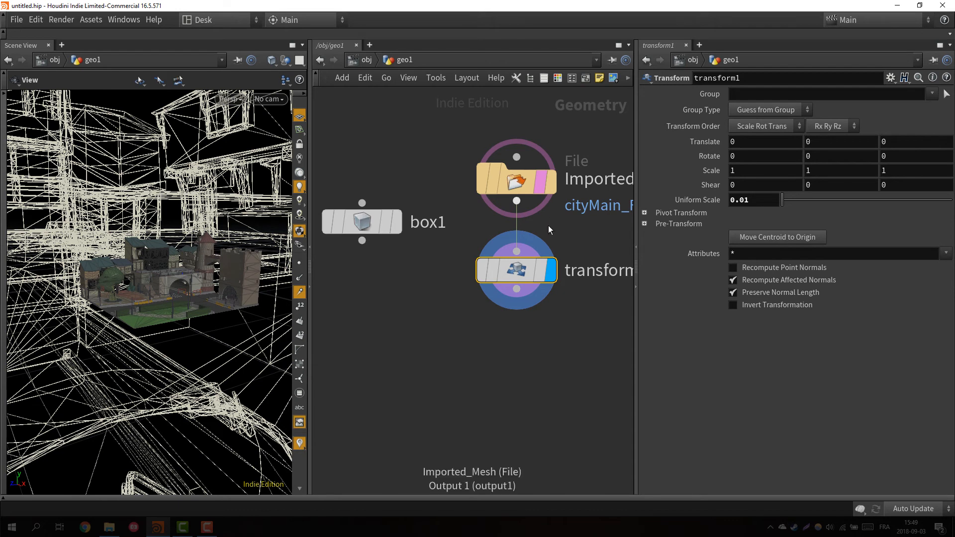
pyautogui.moveTo(528, 276); pyautogui.dragTo(550, 280)
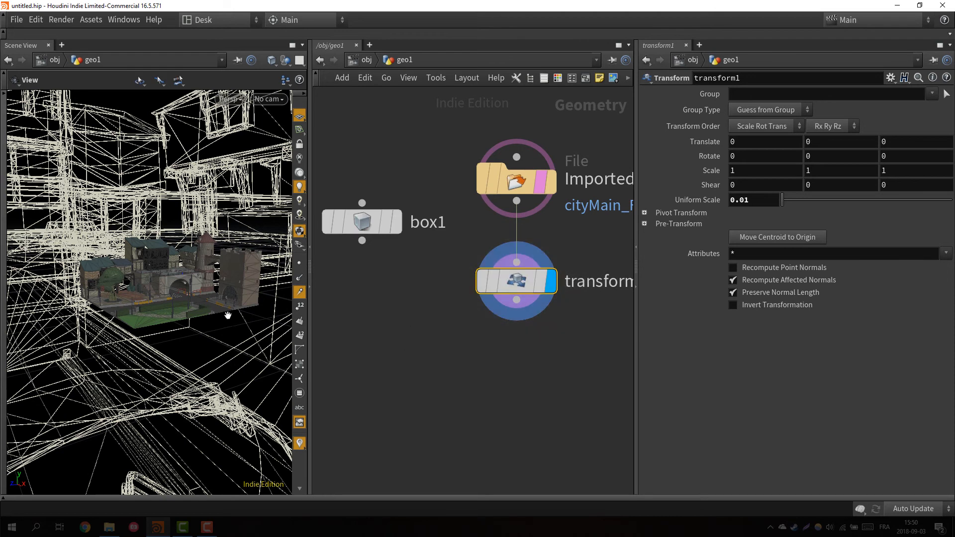
# Turn off the template flag of Imported_Mesh and turn on that of box1 to compare the cube with the scaled city.
pyautogui.click(517, 180)
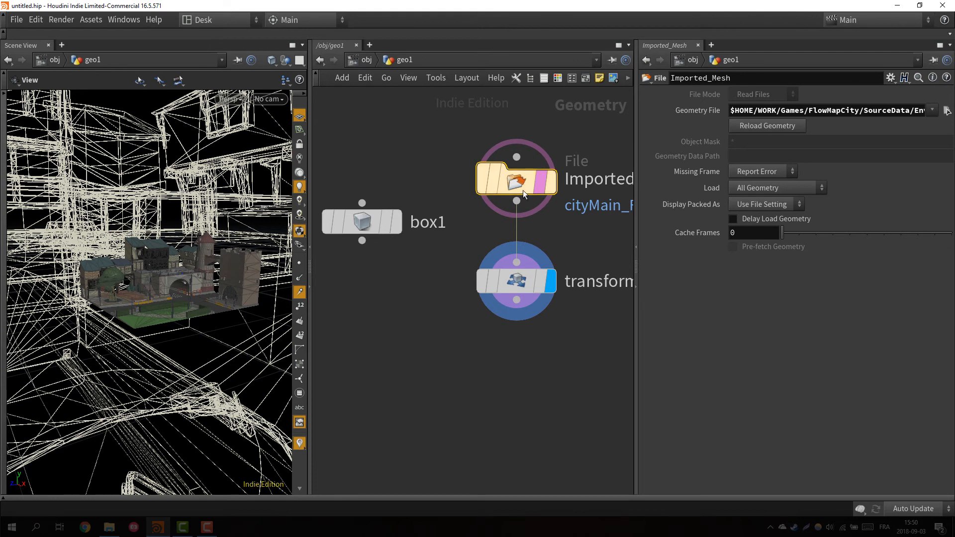
pyautogui.moveTo(161, 211); pyautogui.dragTo(219, 256)
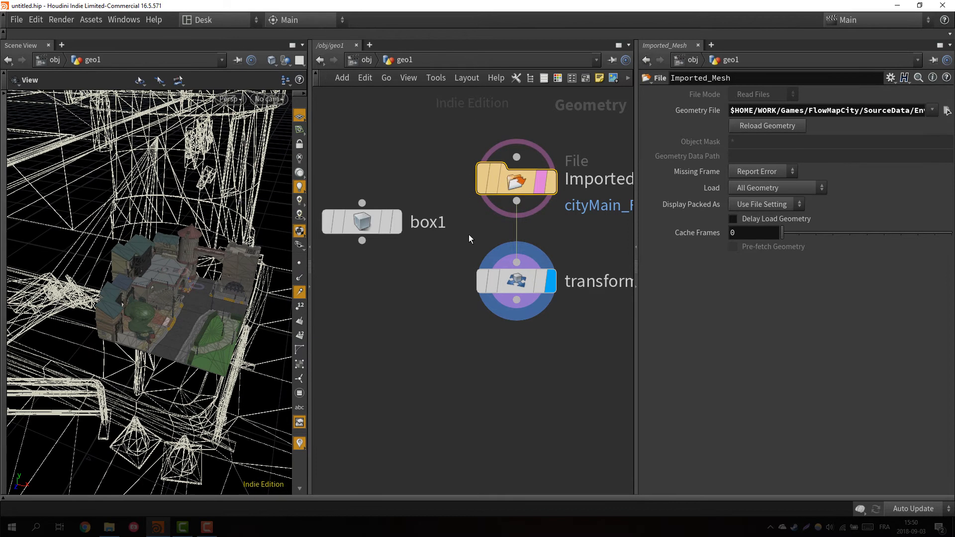
pyautogui.click(544, 184)
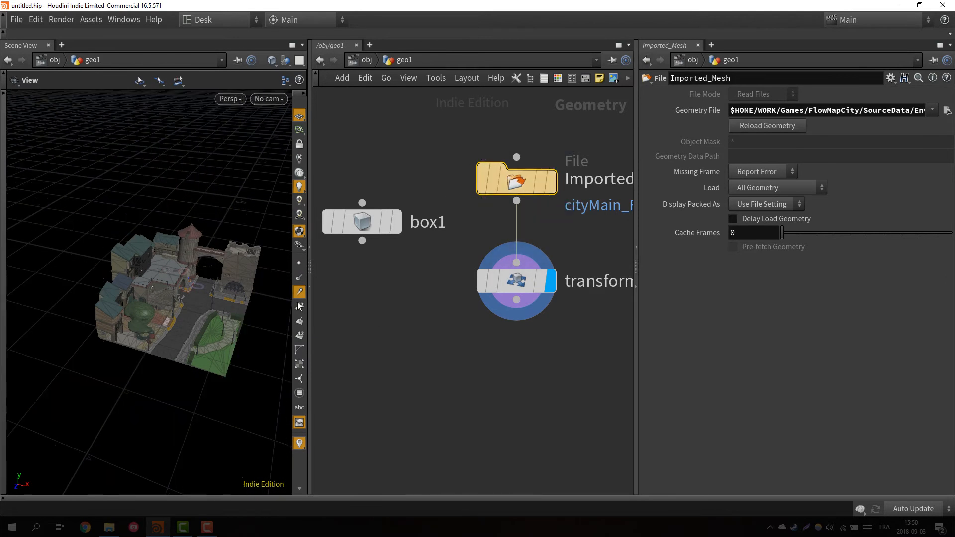
pyautogui.click(386, 226)
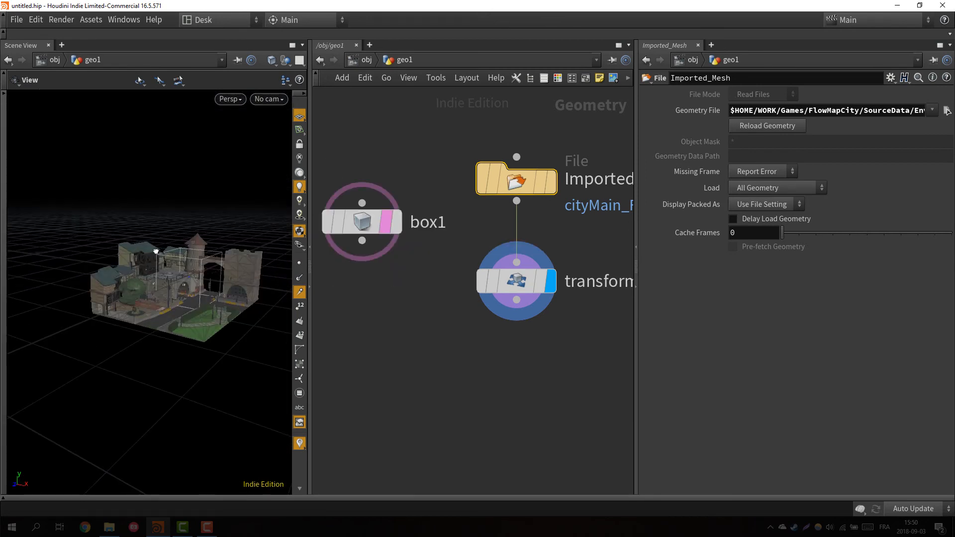
pyautogui.press('f')
pyautogui.moveTo(128, 269); pyautogui.dragTo(60, 291)
# Move the Imported_Mesh and transform1 nodes up together and delete the box1 node.
pyautogui.moveTo(629, 118); pyautogui.dragTo(466, 336)
pyautogui.moveTo(514, 282); pyautogui.dragTo(518, 226)
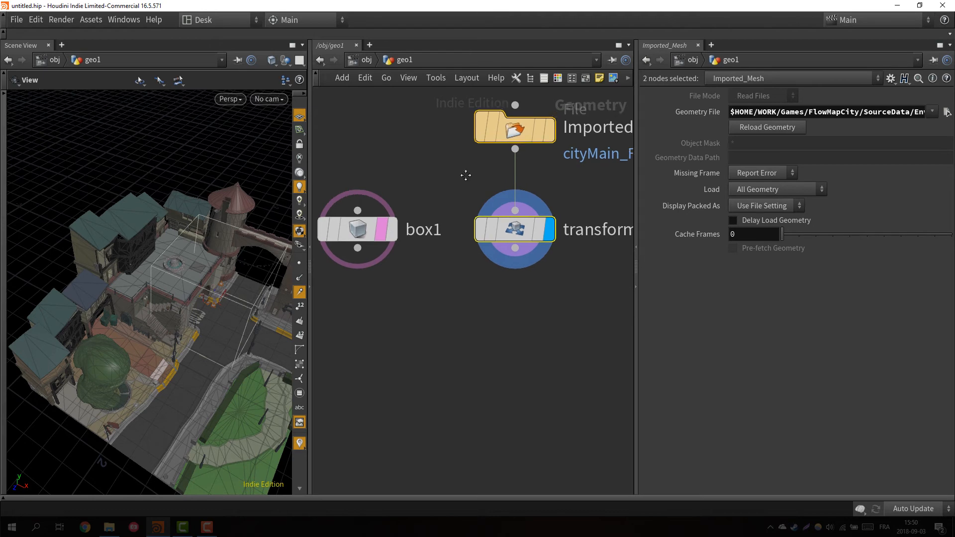
pyautogui.click(500, 250)
pyautogui.moveTo(613, 332); pyautogui.dragTo(469, 100)
pyautogui.scroll(-2, 409, 281)
pyautogui.click(356, 250)
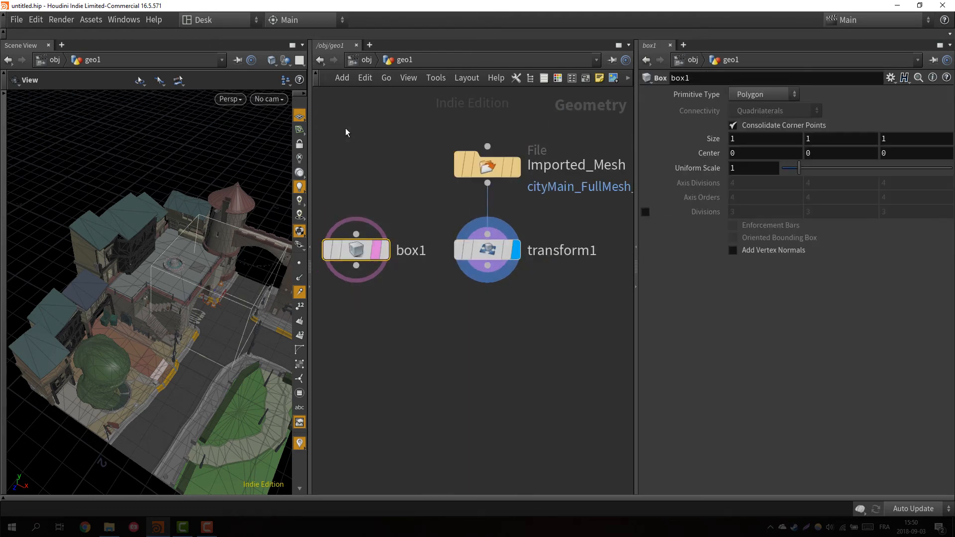
pyautogui.press('Delete')
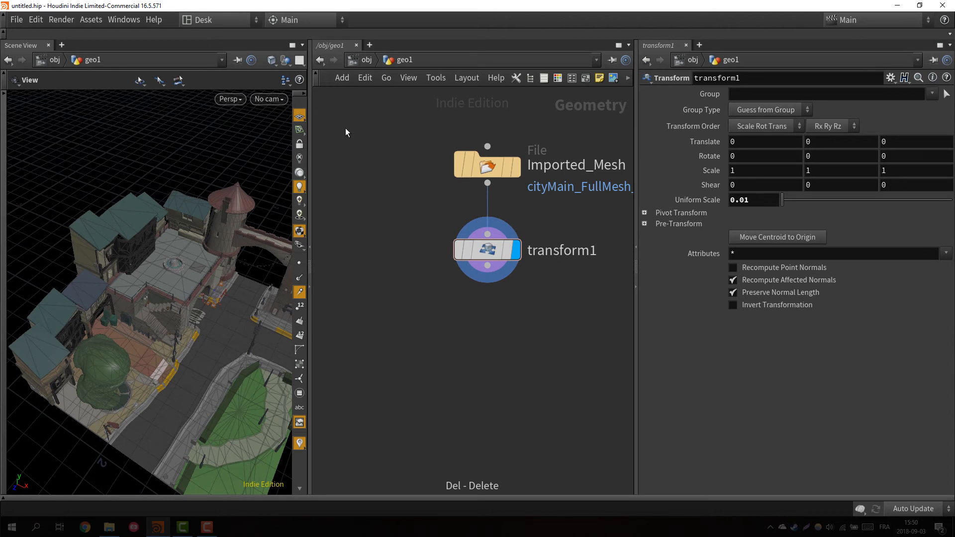
# Examine the scaled city mesh in the scene view from high and ground-level angles.
pyautogui.scroll(-1, 323, 136)
pyautogui.moveTo(138, 237); pyautogui.dragTo(186, 219)
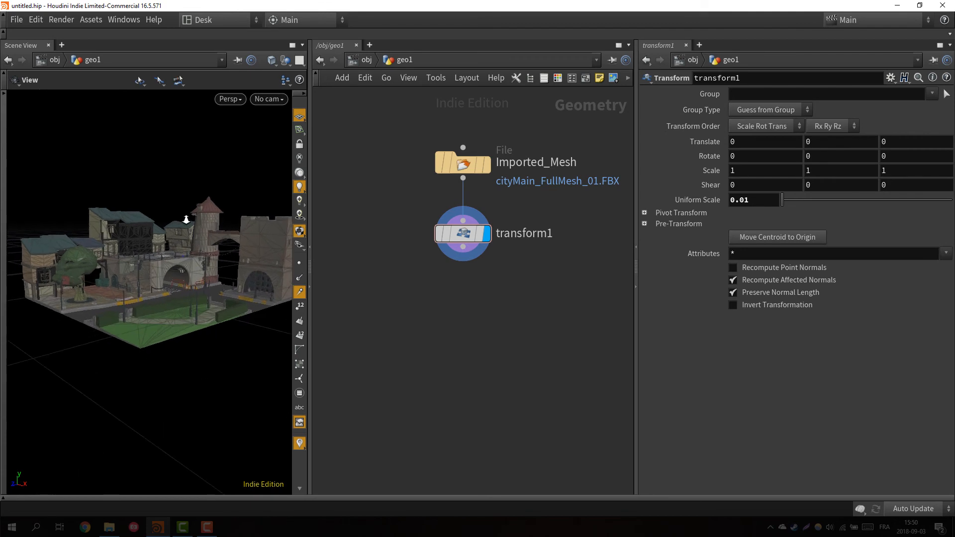
pyautogui.moveTo(186, 220); pyautogui.dragTo(194, 264)
pyautogui.moveTo(173, 357); pyautogui.dragTo(177, 301)
pyautogui.press('F2')
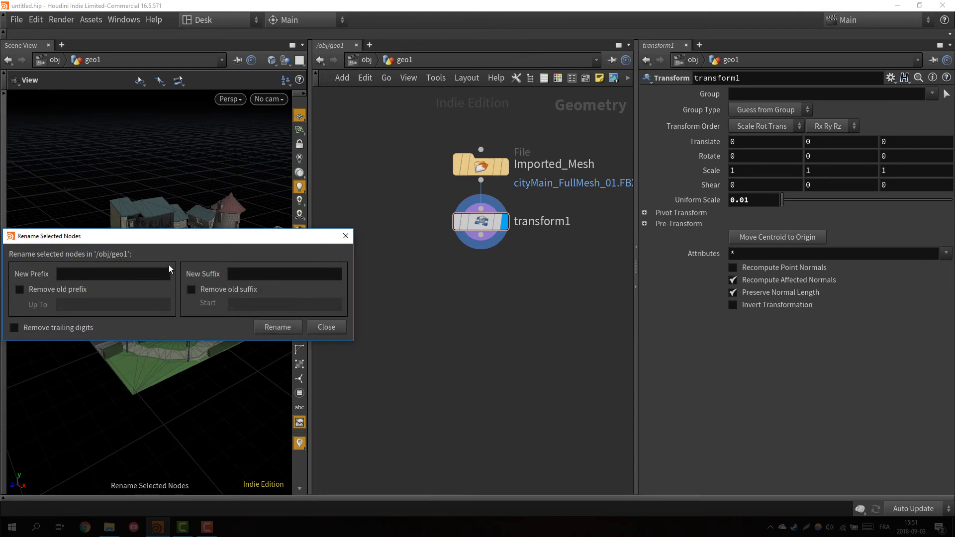
pyautogui.click(327, 327)
pyautogui.moveTo(95, 279); pyautogui.dragTo(71, 289)
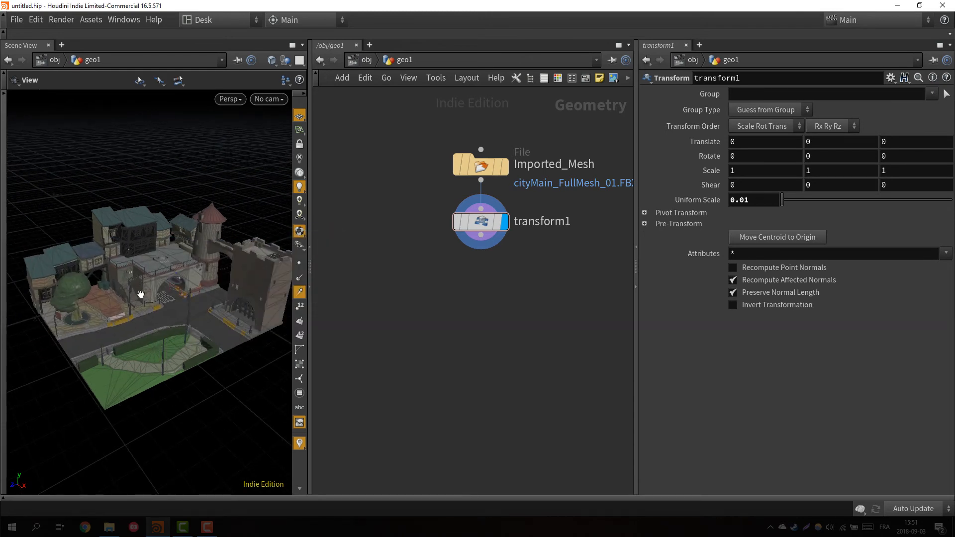
pyautogui.moveTo(141, 295); pyautogui.dragTo(104, 221)
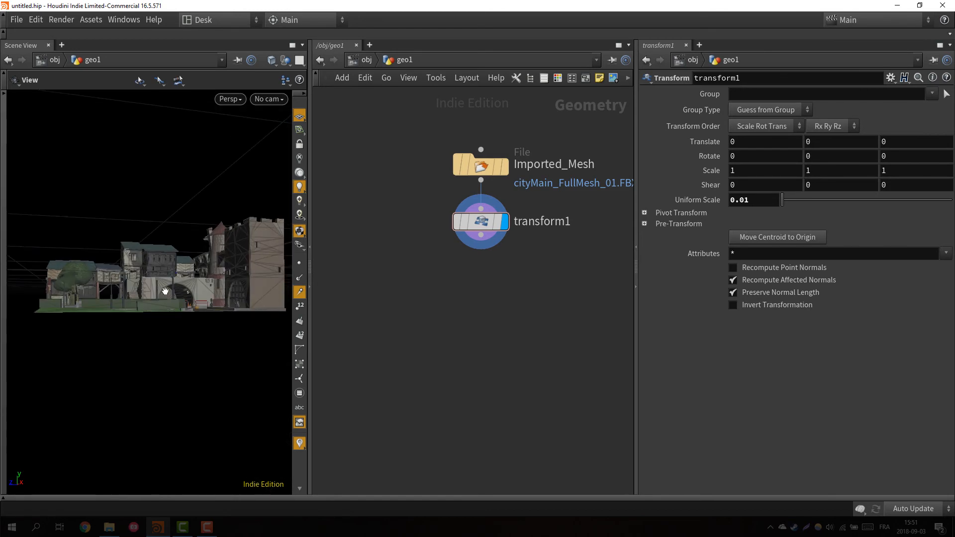
pyautogui.moveTo(179, 219); pyautogui.dragTo(189, 278)
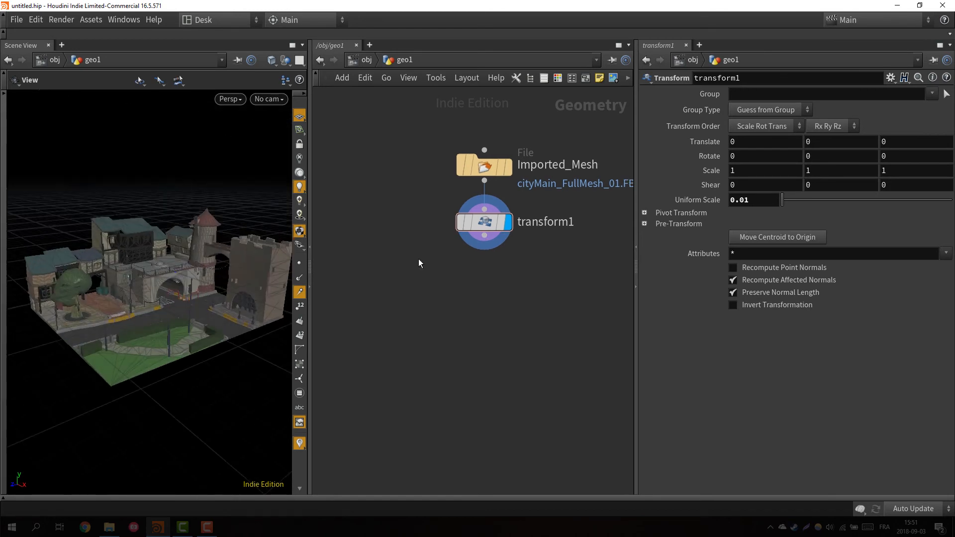
# Add a Points from Volume node in the empty network area beside transform1.
pyautogui.moveTo(397, 258); pyautogui.dragTo(431, 255, button='middle')
pyautogui.press('Tab')
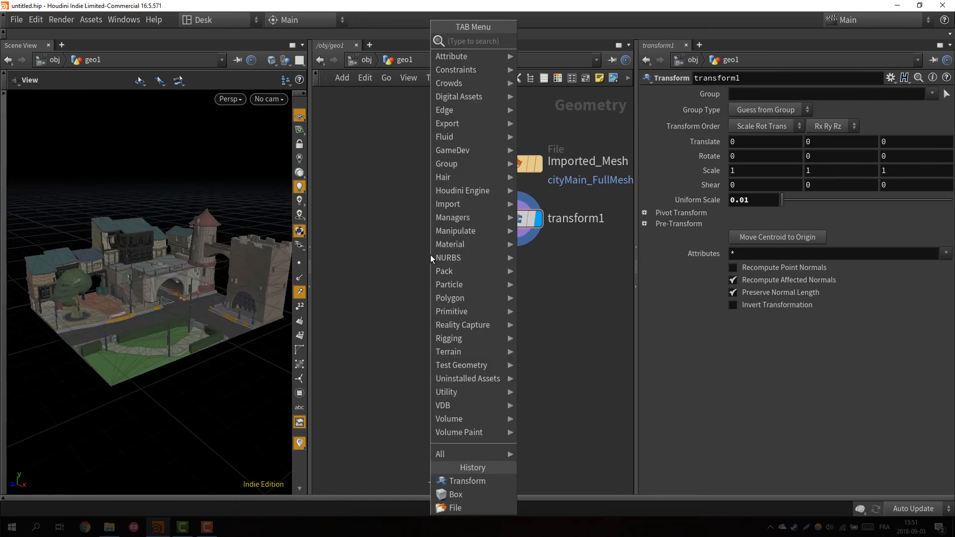
pyautogui.write('pointfrom')
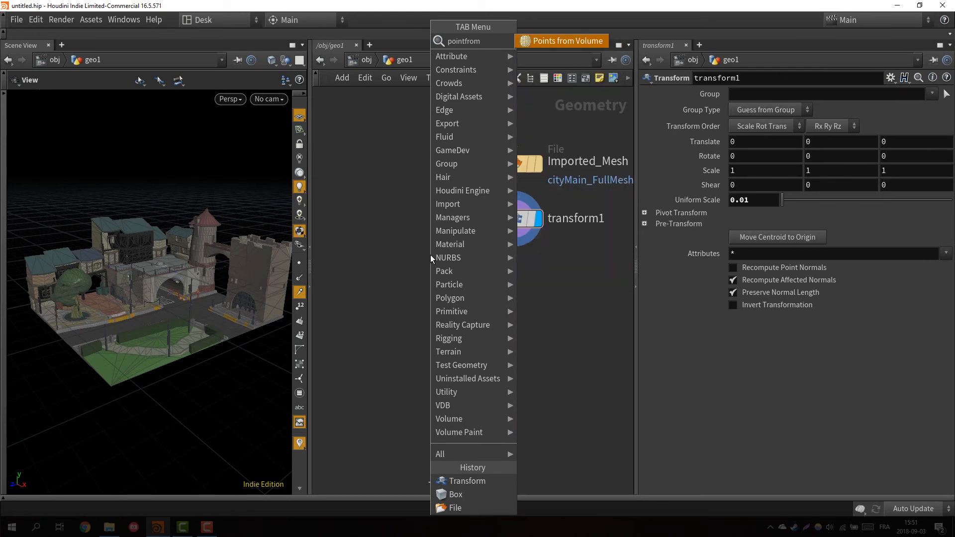
pyautogui.press('Return')
pyautogui.click(390, 240)
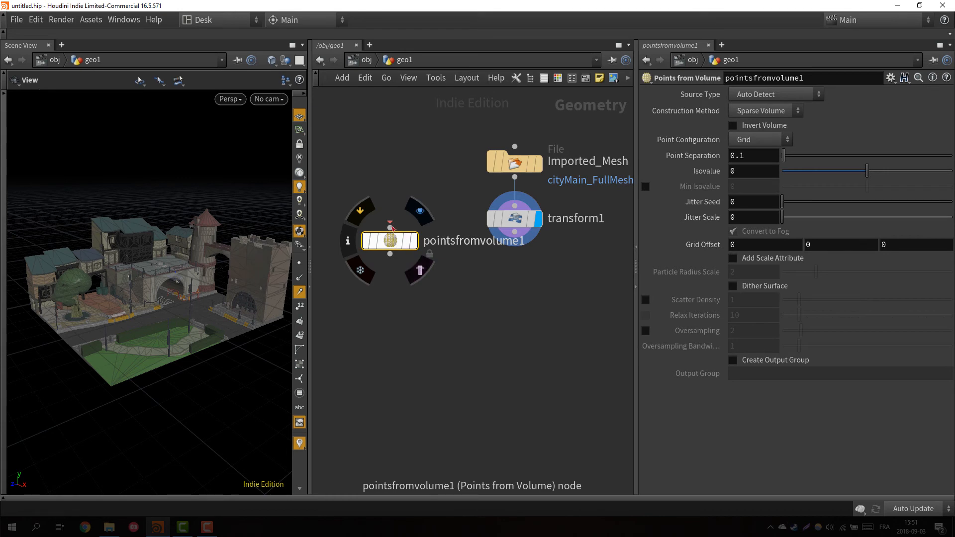
# Add a Box node above pointsfromvolume1 and connect its output to that node's input.
pyautogui.press('Tab')
pyautogui.write('box')
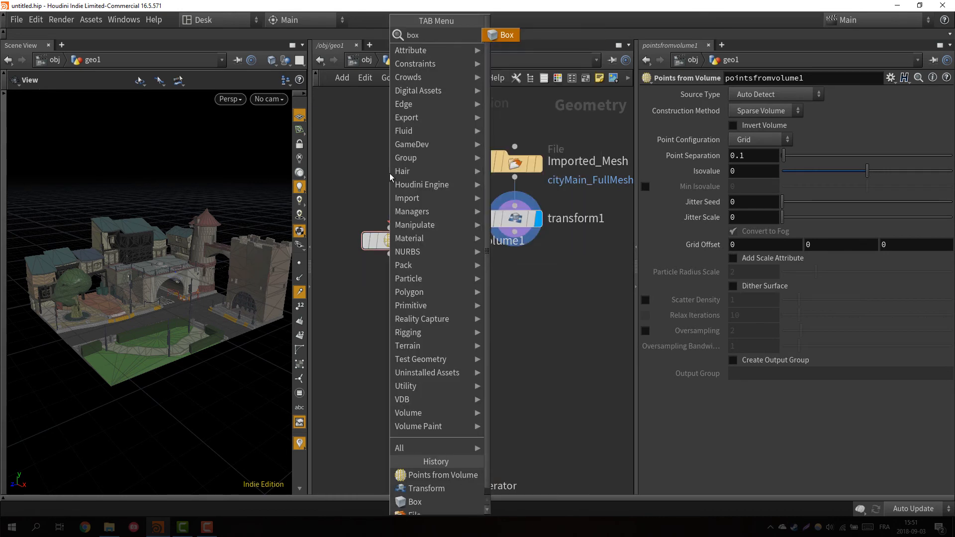
pyautogui.press('Return')
pyautogui.click(390, 172)
pyautogui.moveTo(390, 206); pyautogui.dragTo(390, 227)
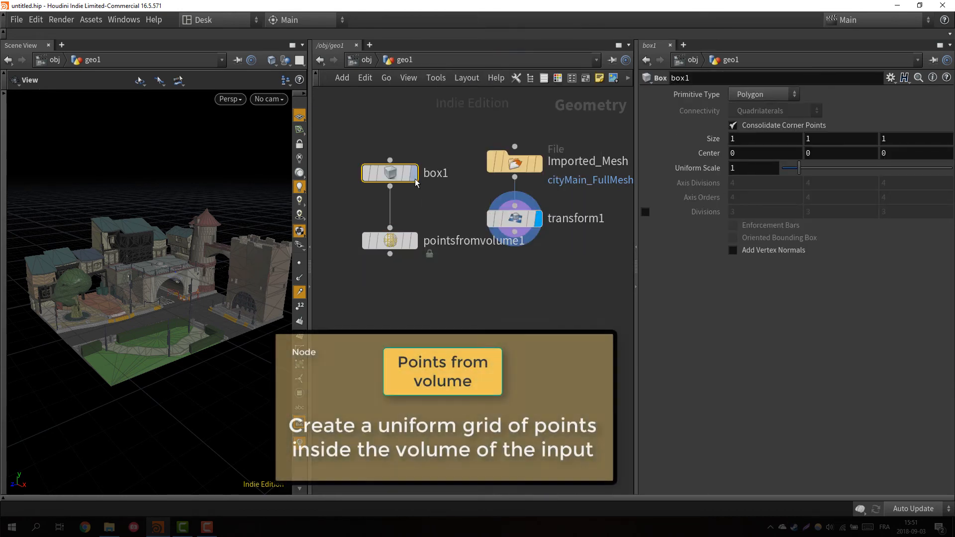
# Display and frame box1 in the scene view, and switch the display flag to pointsfromvolume1 to inspect its points.
pyautogui.click(414, 174)
pyautogui.hotkey('space', 'f')
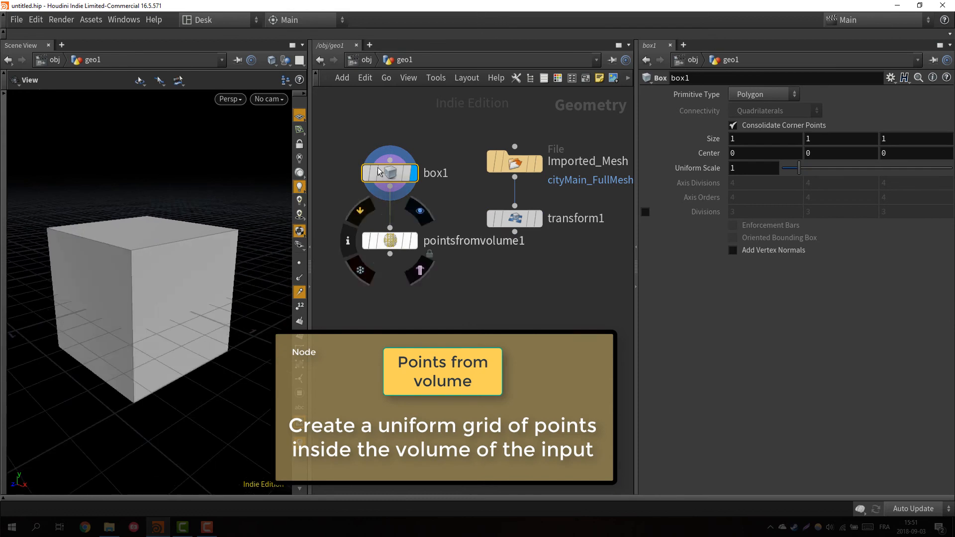
pyautogui.click(410, 245)
pyautogui.click(389, 241)
pyautogui.hotkey('space', 'f')
pyautogui.moveTo(205, 262); pyautogui.dragTo(173, 290)
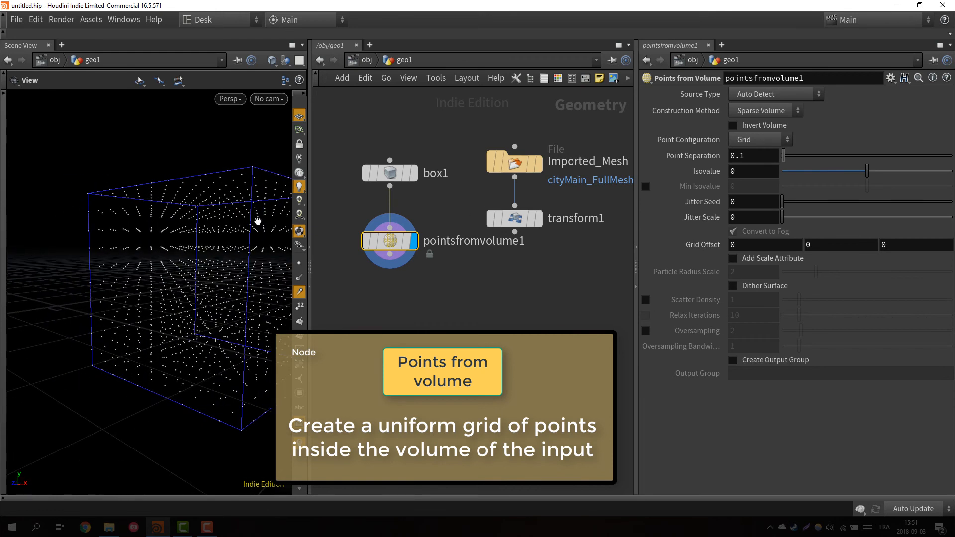
pyautogui.moveTo(122, 238); pyautogui.dragTo(98, 273)
# Try Point Separation values of 0.65, 0.29 and 0.01 on the pointsfromvolume1 node.
pyautogui.moveTo(783, 155); pyautogui.dragTo(800, 156)
pyautogui.moveTo(745, 155); pyautogui.dragTo(741, 237, button='middle')
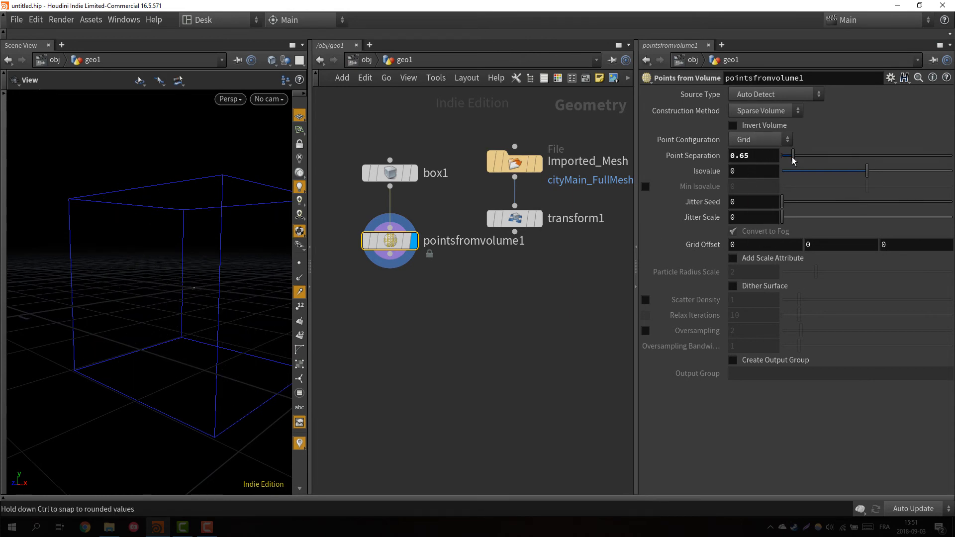
pyautogui.moveTo(793, 156); pyautogui.dragTo(786, 156)
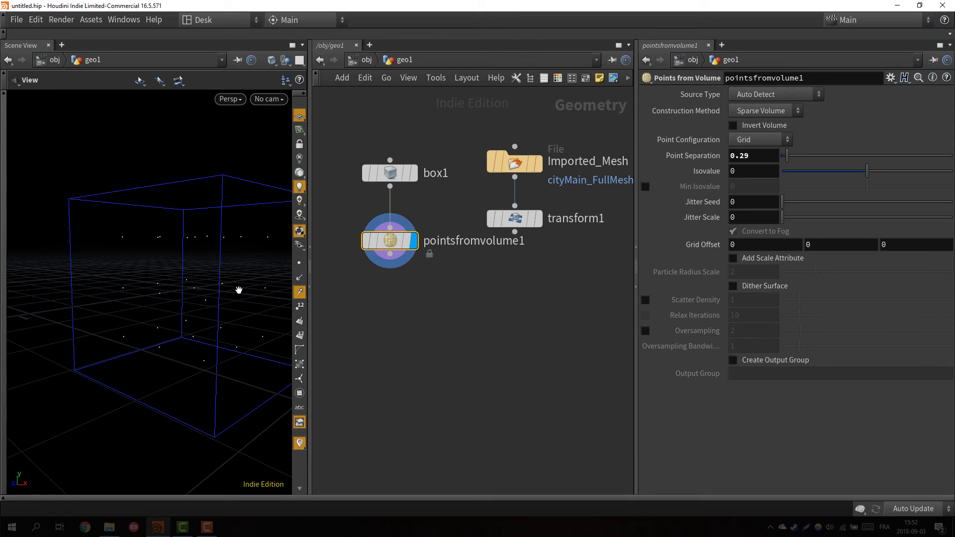
pyautogui.moveTo(744, 159); pyautogui.dragTo(662, 159)
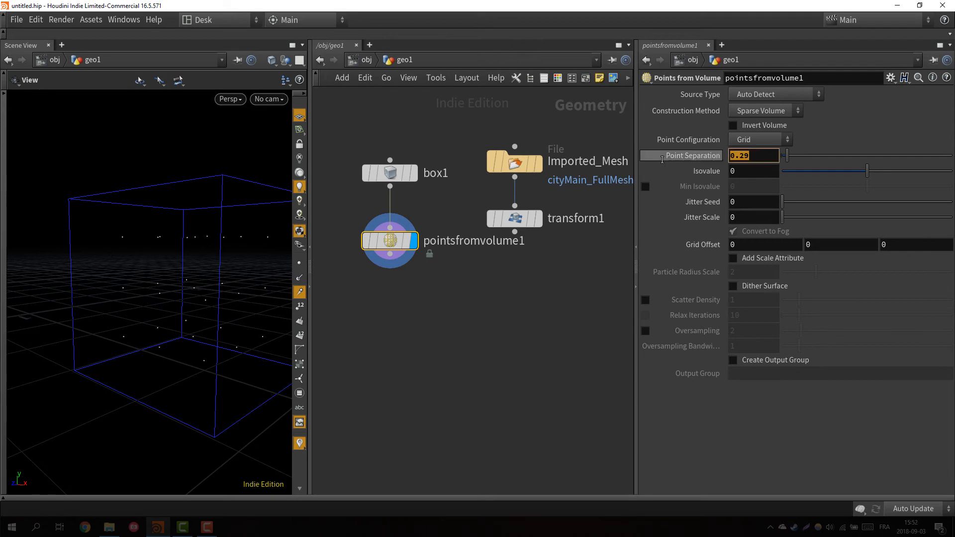
pyautogui.write('0.0')
pyautogui.press('Return')
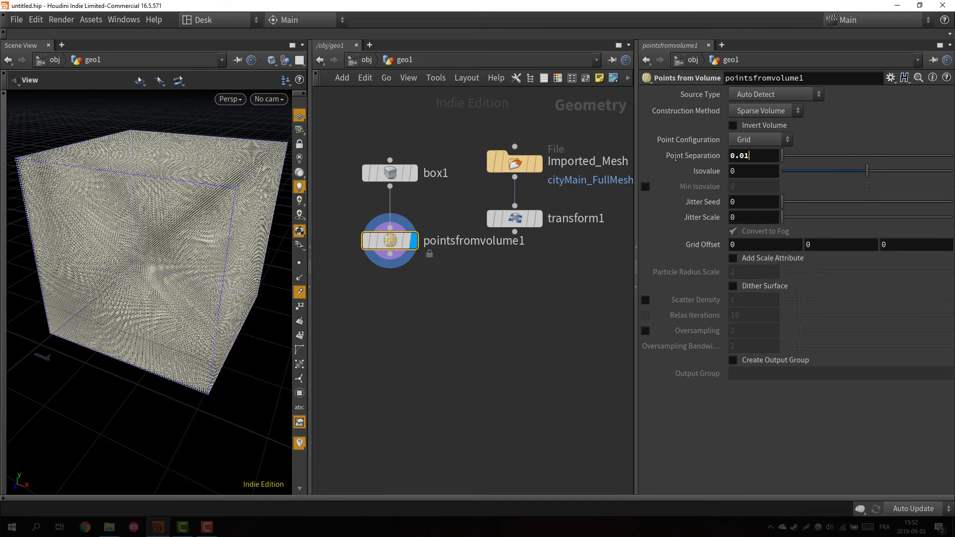
# Set the Point Separation to 1 and move the pointsfromvolume1 and box1 nodes lower in the network.
pyautogui.moveTo(761, 155); pyautogui.dragTo(666, 159)
pyautogui.write('1')
pyautogui.press('Return')
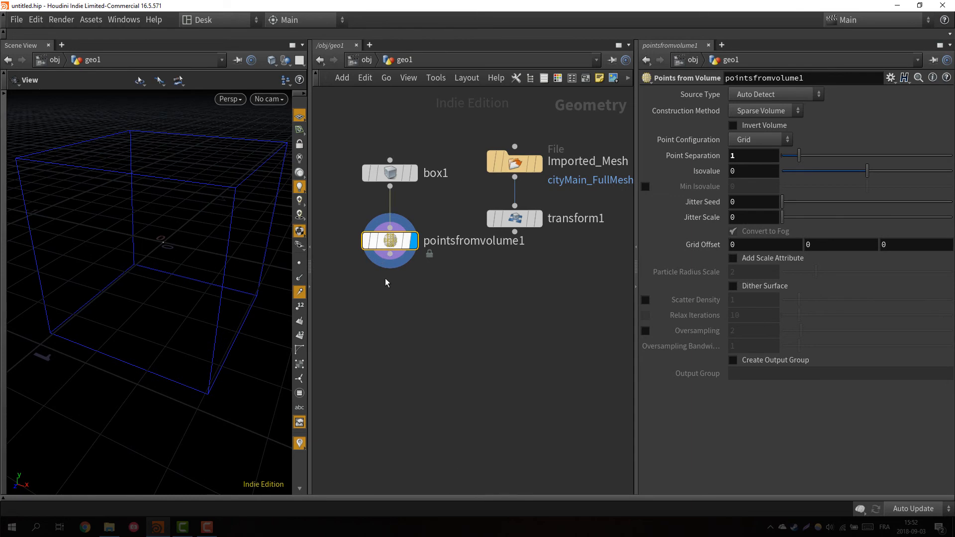
pyautogui.moveTo(370, 258); pyautogui.dragTo(370, 338)
pyautogui.moveTo(405, 182); pyautogui.dragTo(405, 227)
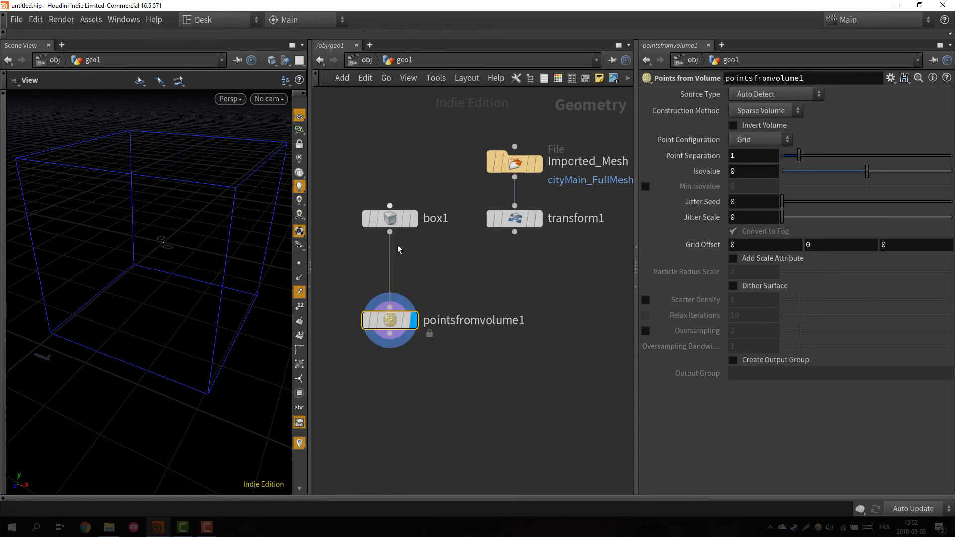
# Set the display flag on transform1 and add a second Box node connected below it.
pyautogui.click(537, 219)
pyautogui.scroll(-1, 193, 345)
pyautogui.click(502, 293)
pyautogui.press('Tab')
pyautogui.press('Return')
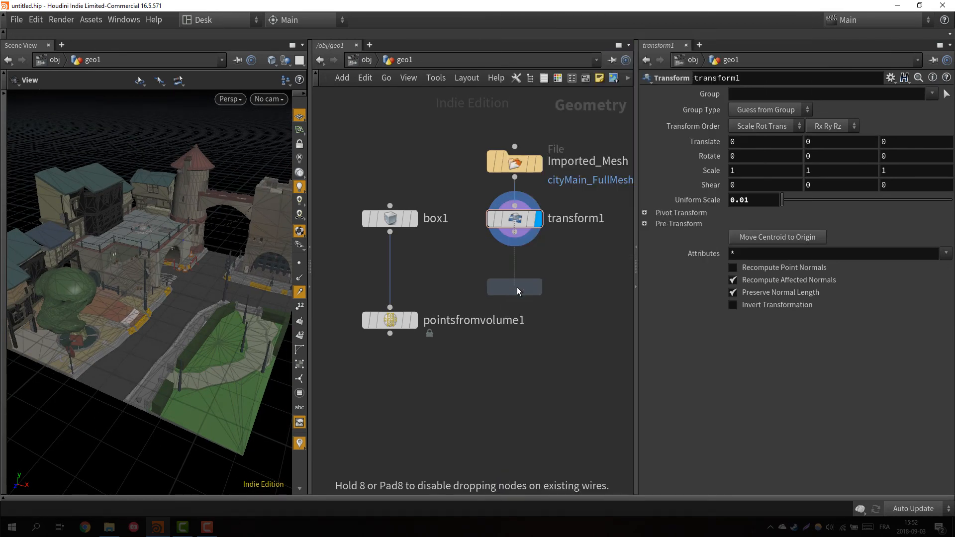
pyautogui.click(515, 291)
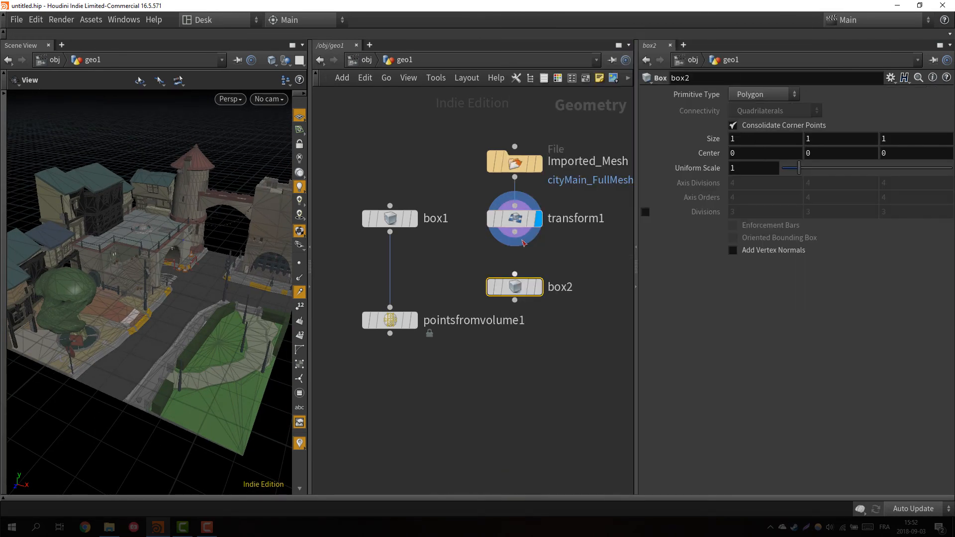
# Display box2 in the scene view and turn on the template flag of transform1.
pyautogui.click(538, 288)
pyautogui.moveTo(227, 208); pyautogui.dragTo(217, 192)
pyautogui.click(532, 220)
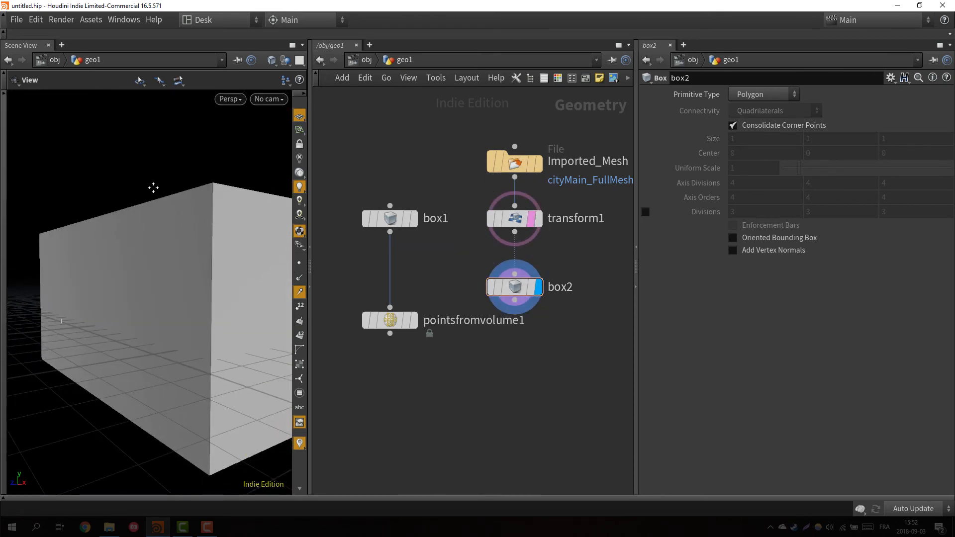
# Delete the box2 node below transform1.
pyautogui.moveTo(575, 341); pyautogui.dragTo(486, 278)
pyautogui.moveTo(517, 288)
pyautogui.press('Delete')
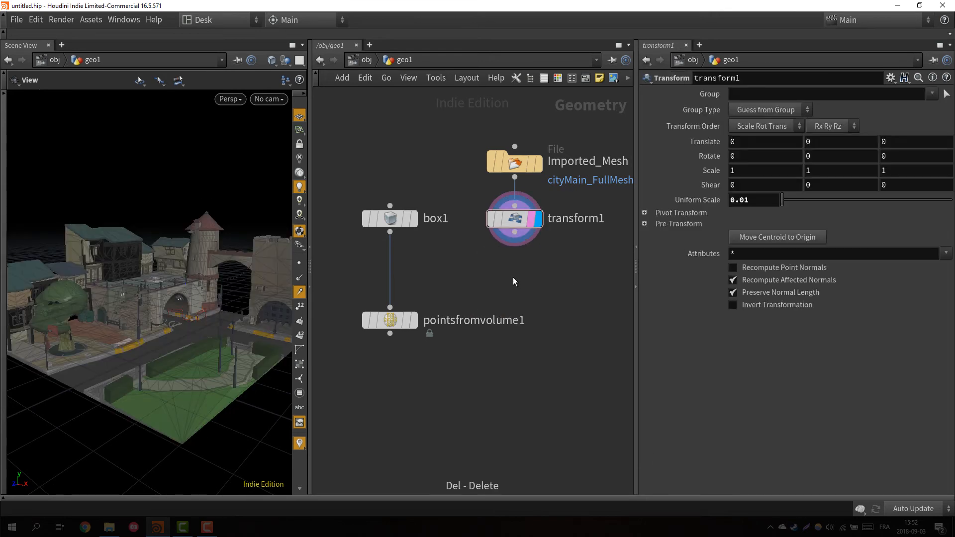
# Add a Bound node connected below transform1, shift it toward pointsfromvolume1 and set its display flag.
pyautogui.press('Tab')
pyautogui.write('bound')
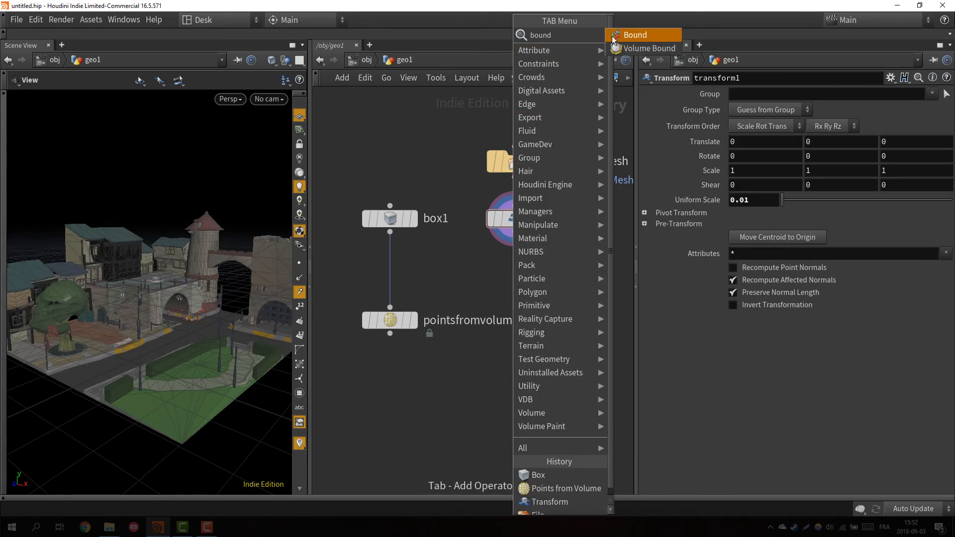
pyautogui.click(624, 35)
pyautogui.click(522, 296)
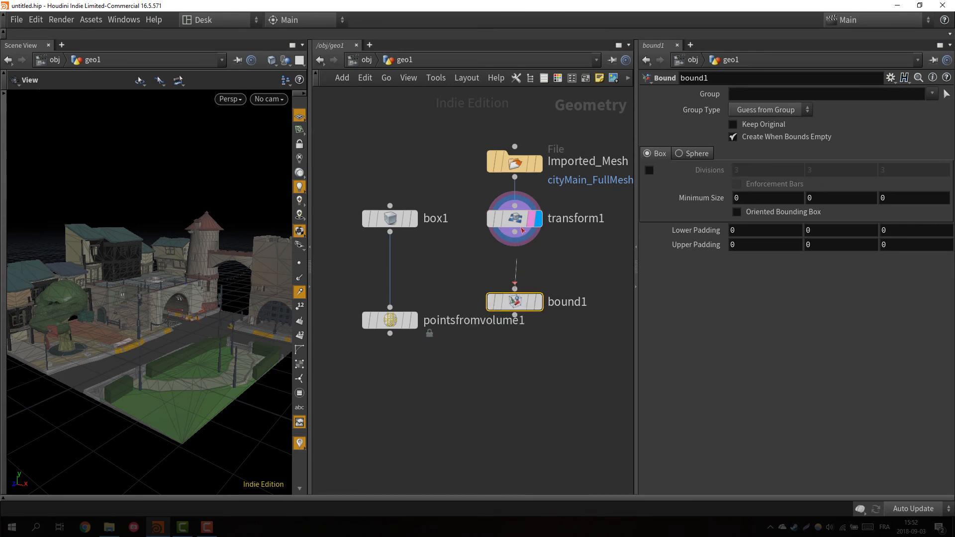
pyautogui.moveTo(523, 297); pyautogui.dragTo(496, 289)
pyautogui.click(492, 286)
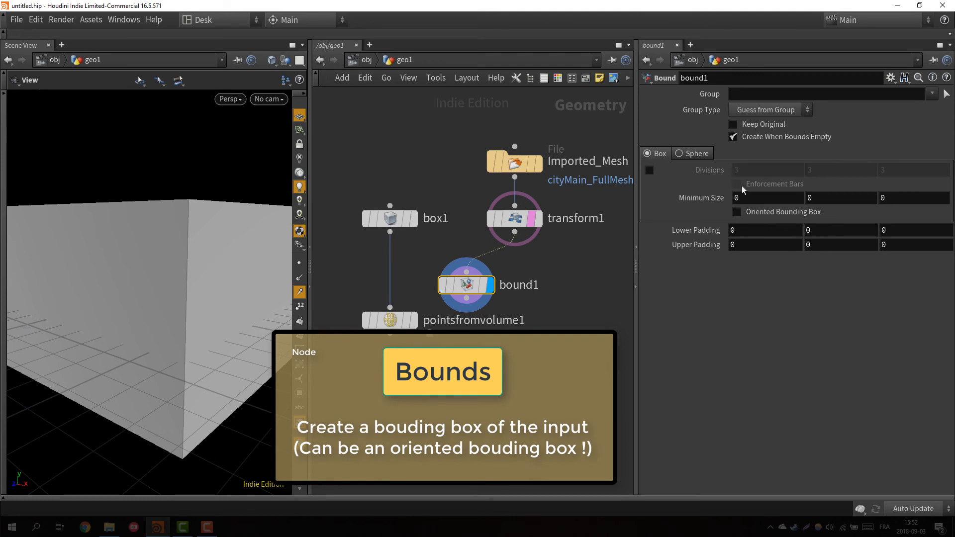
# Move bound1 directly above pointsfromvolume1 and delete the box1 node.
pyautogui.moveTo(210, 217); pyautogui.dragTo(199, 224)
pyautogui.moveTo(483, 285); pyautogui.dragTo(379, 277)
pyautogui.click(390, 217)
pyautogui.press('Delete')
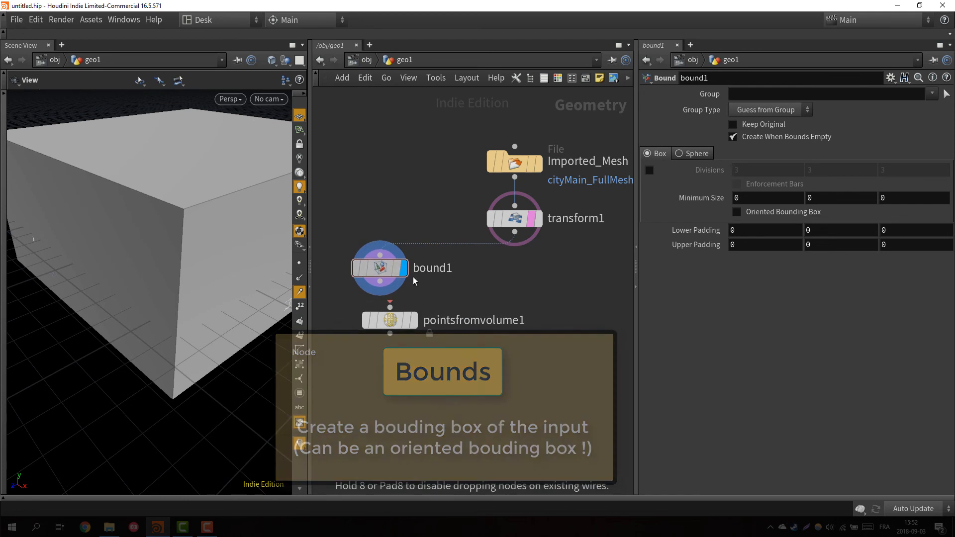
# Rename the bound1 node to create_boudingBox.
pyautogui.doubleClick(450, 273)
pyautogui.write('c')
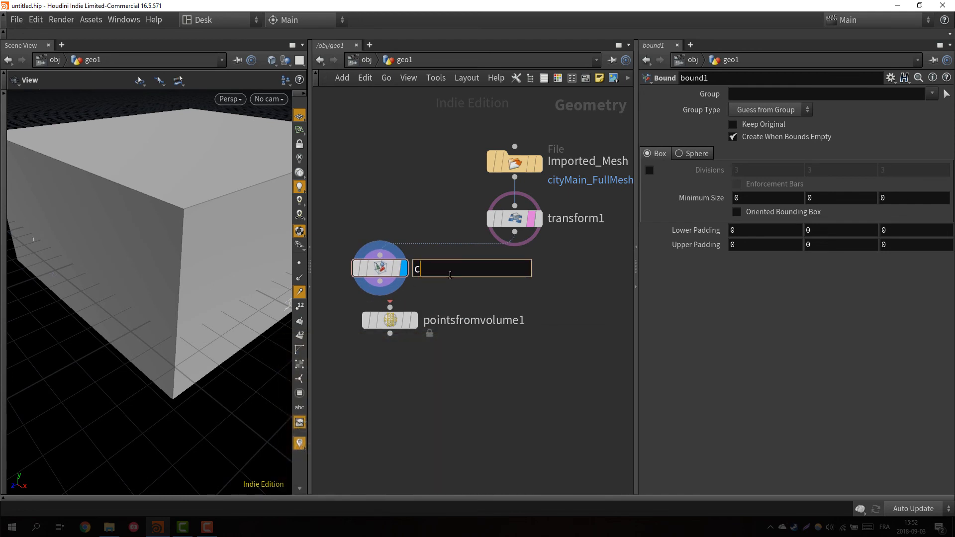
pyautogui.write('reate_boudingBox')
pyautogui.press('Return')
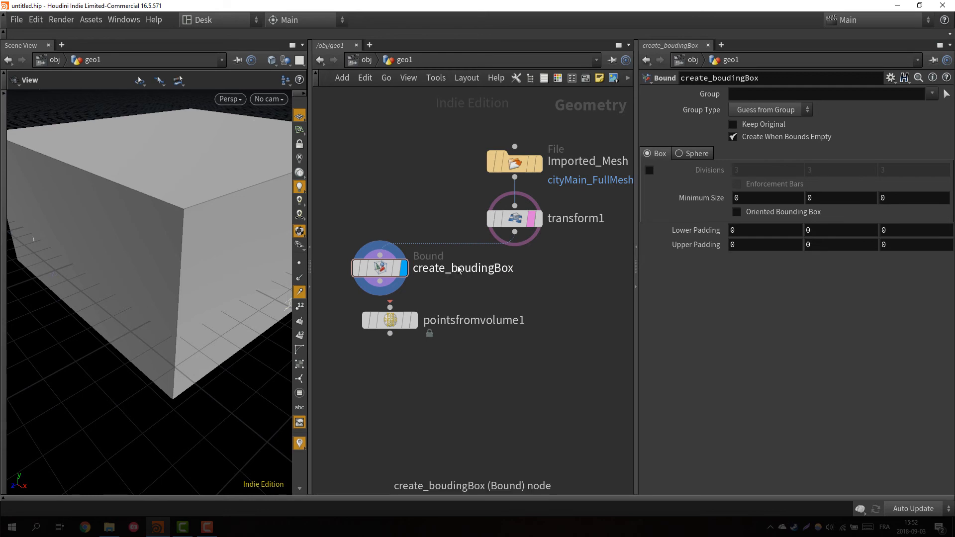
# Correct the Bound node's name to create_BoundingBox.
pyautogui.doubleClick(458, 269)
pyautogui.click(460, 269)
pyautogui.press('BackSpace')
pyautogui.write('B')
pyautogui.press('Return')
pyautogui.doubleClick(475, 271)
pyautogui.press('End')
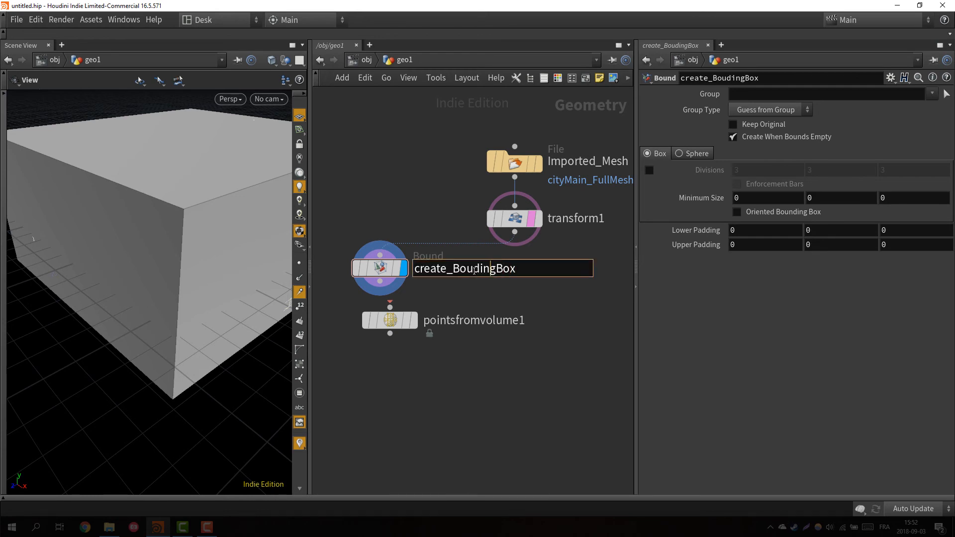
pyautogui.write('n')
pyautogui.press('Return')
# Connect create_BoundingBox to pointsfromvolume1, align the two nodes and set the display flag on pointsfromvolume1.
pyautogui.scroll(-2, 533, 277)
pyautogui.scroll(1, 447, 276)
pyautogui.moveTo(440, 277); pyautogui.dragTo(406, 279)
pyautogui.moveTo(455, 318); pyautogui.dragTo(418, 333)
pyautogui.moveTo(421, 289); pyautogui.dragTo(419, 327)
pyautogui.moveTo(419, 335); pyautogui.dragTo(417, 327)
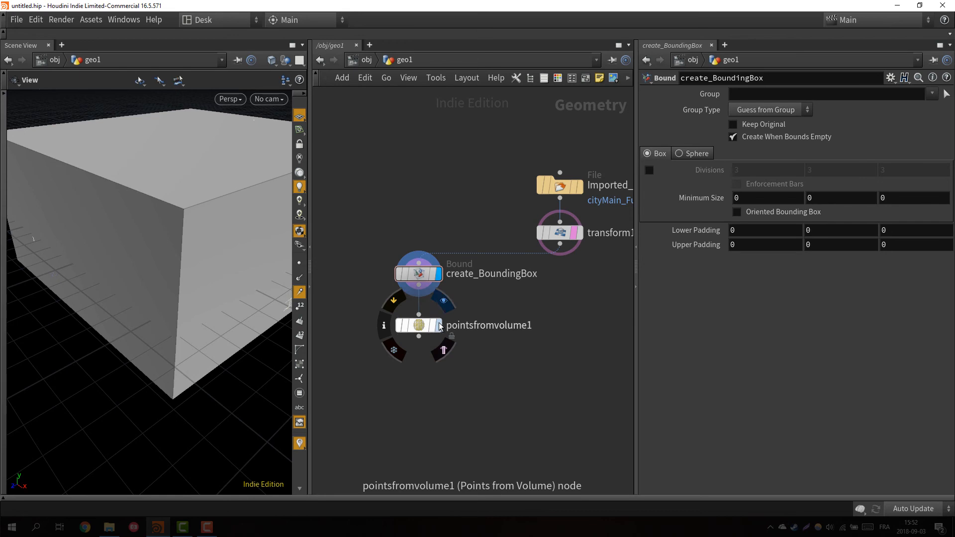
pyautogui.press('r')
pyautogui.click(418, 327)
pyautogui.click(418, 327)
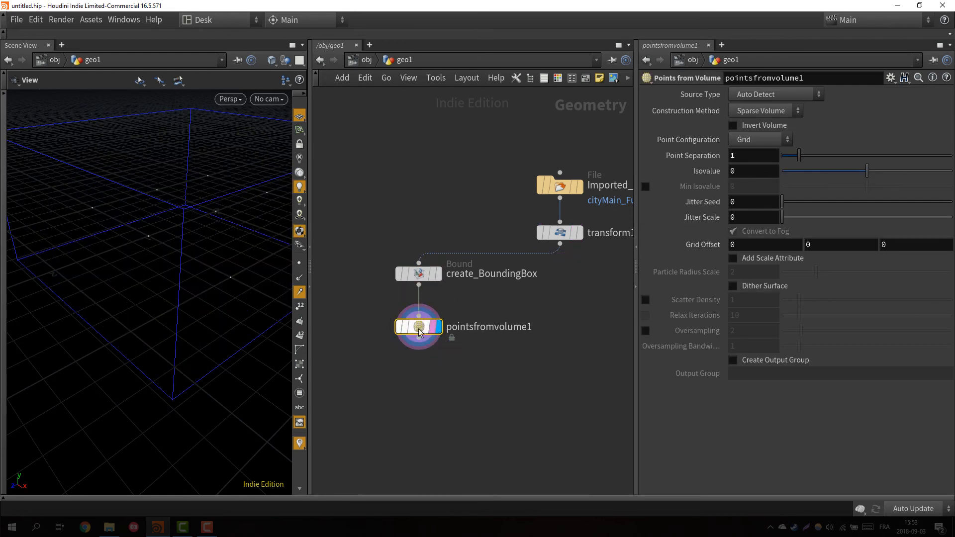
# Set the point separation of pointsfromvolume1 to 0.3 and turn on point display in the scene view.
pyautogui.moveTo(112, 235); pyautogui.dragTo(128, 234)
pyautogui.click(753, 155)
pyautogui.write('0.0')
pyautogui.press('BackSpace')
pyautogui.write('3')
pyautogui.press('Return')
pyautogui.click(481, 259)
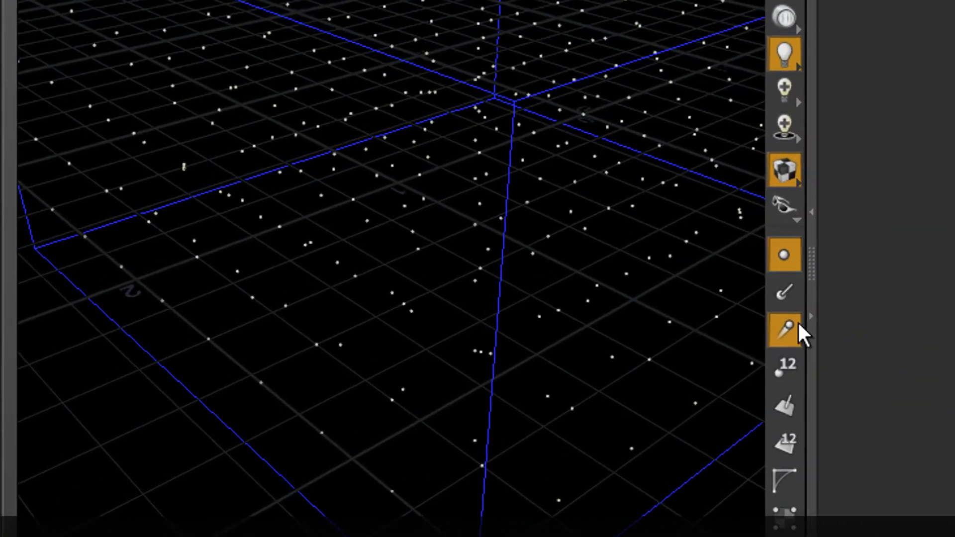
# Examine the grid of points inside the bounding box from several angles.
pyautogui.moveTo(460, 225); pyautogui.dragTo(706, 278)
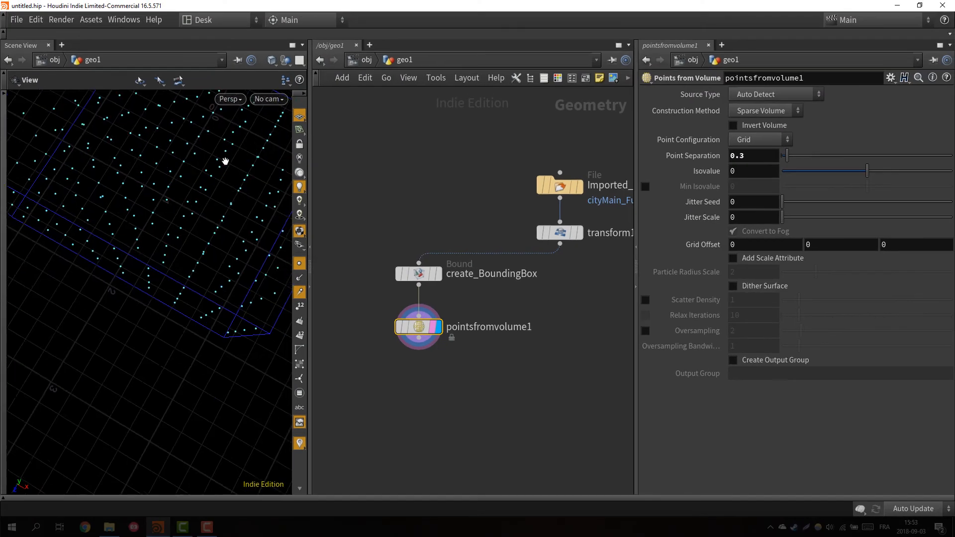
pyautogui.moveTo(224, 158); pyautogui.dragTo(270, 259)
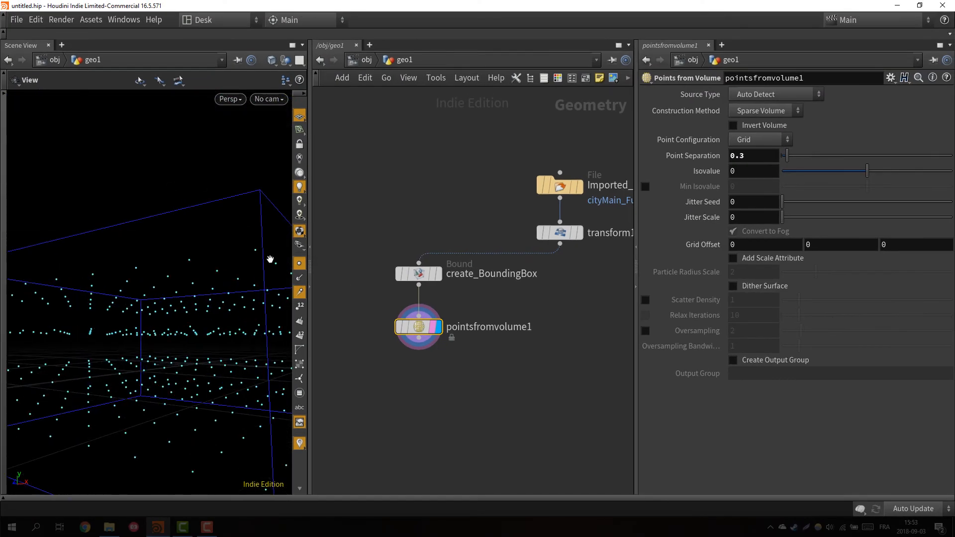
pyautogui.moveTo(411, 312); pyautogui.dragTo(383, 311)
pyautogui.moveTo(384, 376); pyautogui.dragTo(397, 343, button='middle')
pyautogui.moveTo(238, 318); pyautogui.dragTo(121, 261)
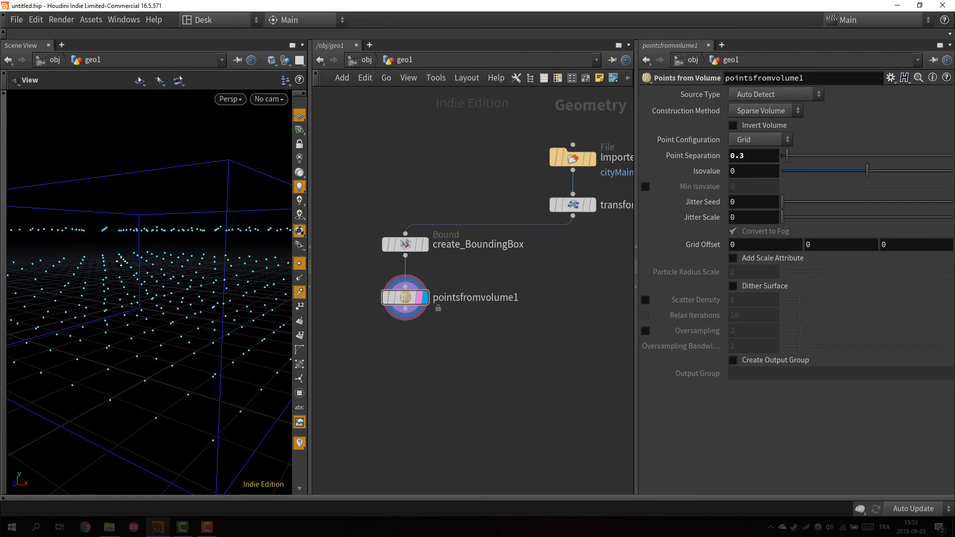
pyautogui.moveTo(183, 397); pyautogui.dragTo(214, 373)
pyautogui.moveTo(232, 324); pyautogui.dragTo(209, 279)
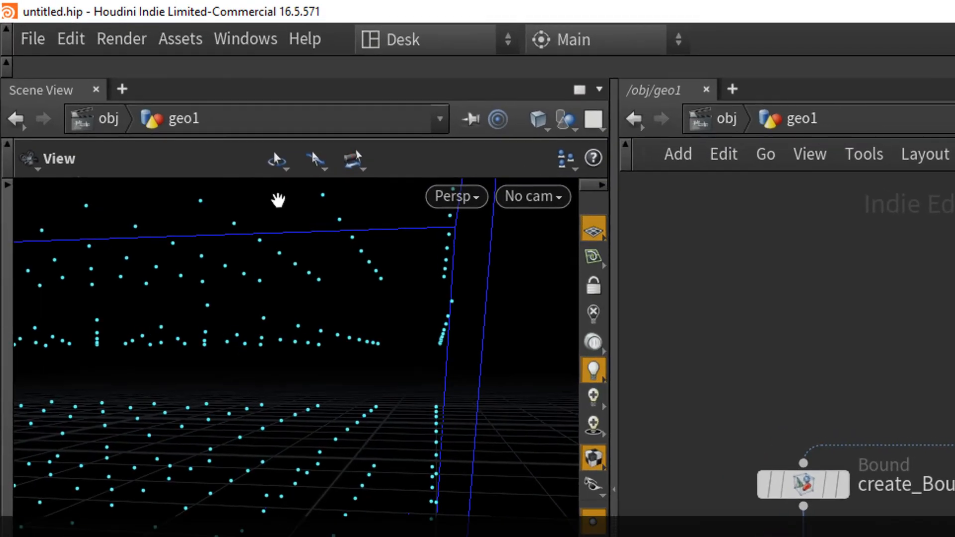
# Open a Geometry Spreadsheet in a new pane tab beside the scene view.
pyautogui.click(122, 90)
pyautogui.moveTo(169, 142)
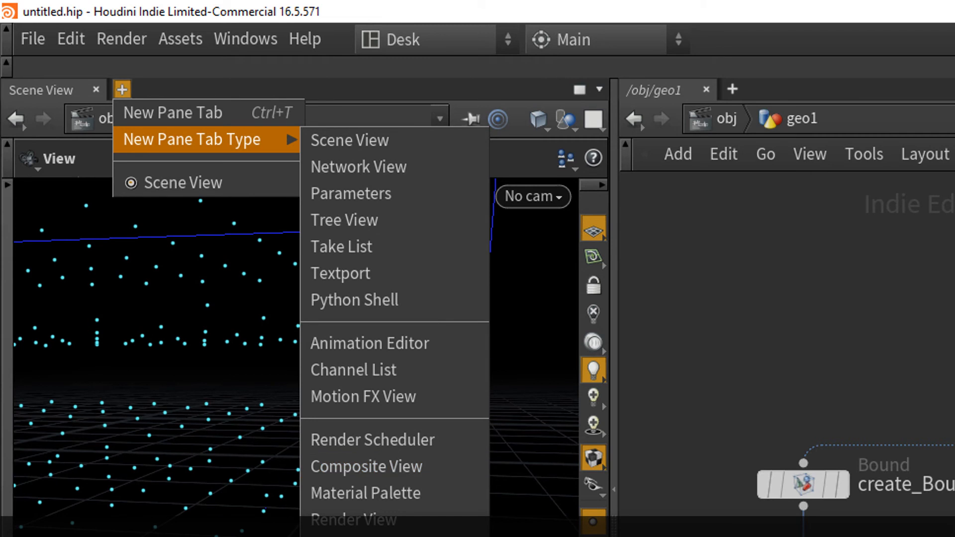
pyautogui.click(353, 530)
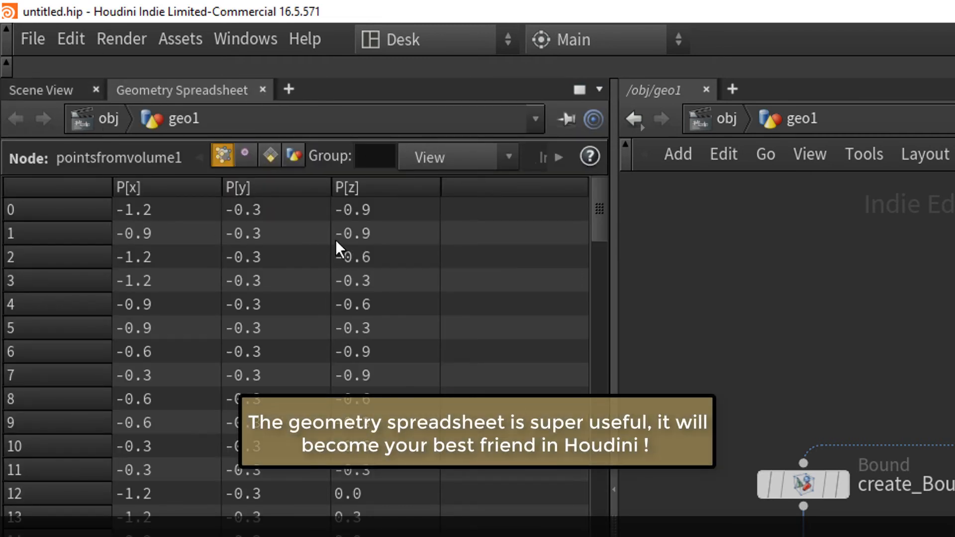
# Review the point, vertex, primitive and detail attributes of pointsfromvolume1 in the spreadsheet.
pyautogui.click(243, 154)
pyautogui.click(293, 157)
pyautogui.click(223, 156)
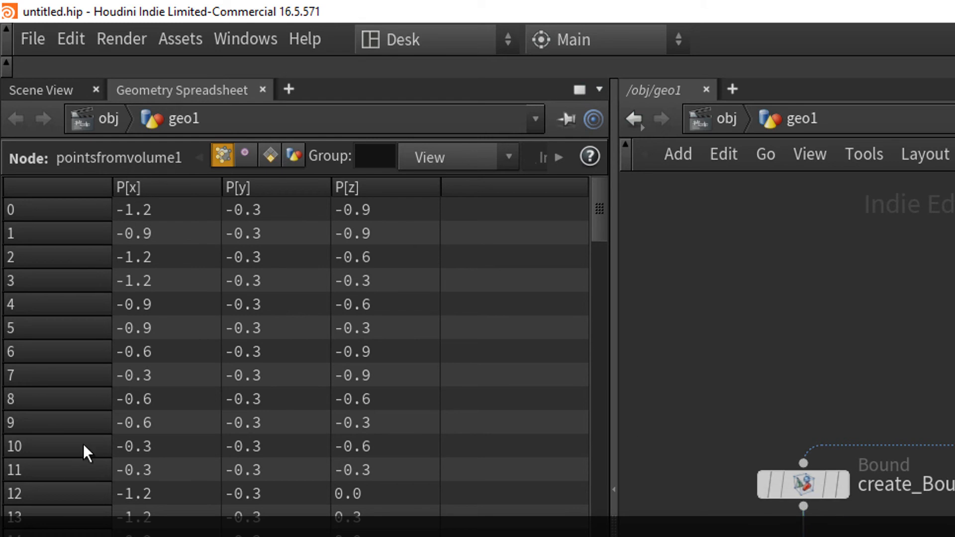
pyautogui.moveTo(773, 361); pyautogui.dragTo(845, 505)
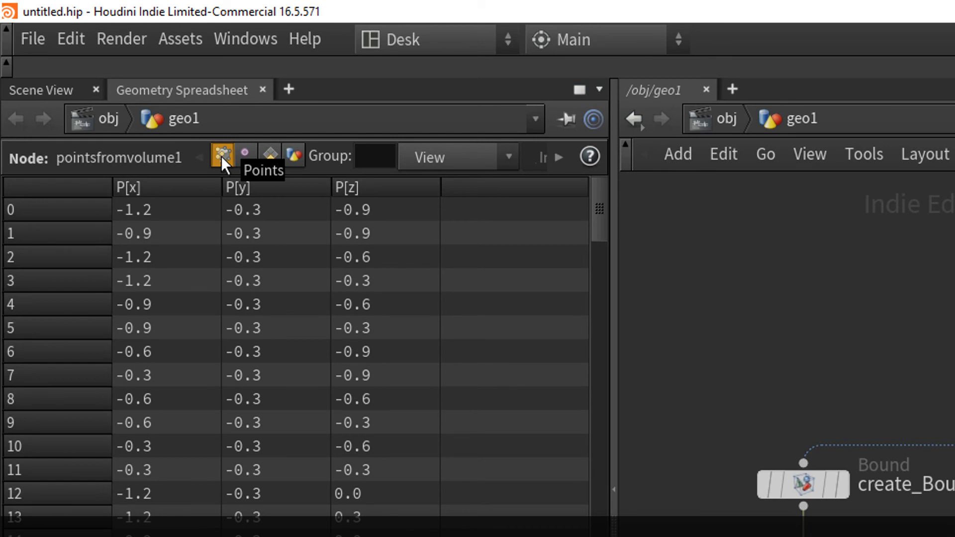
pyautogui.click(245, 154)
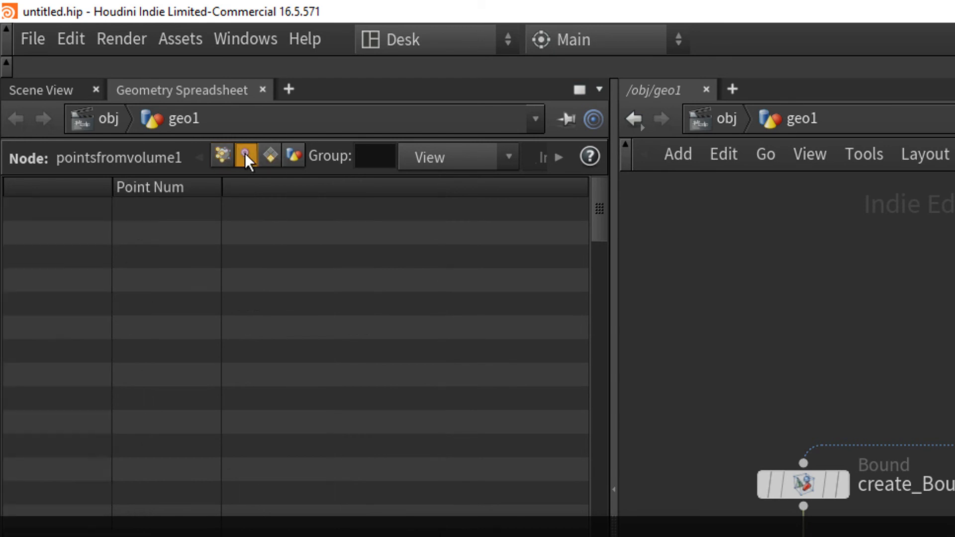
pyautogui.click(271, 159)
pyautogui.click(293, 156)
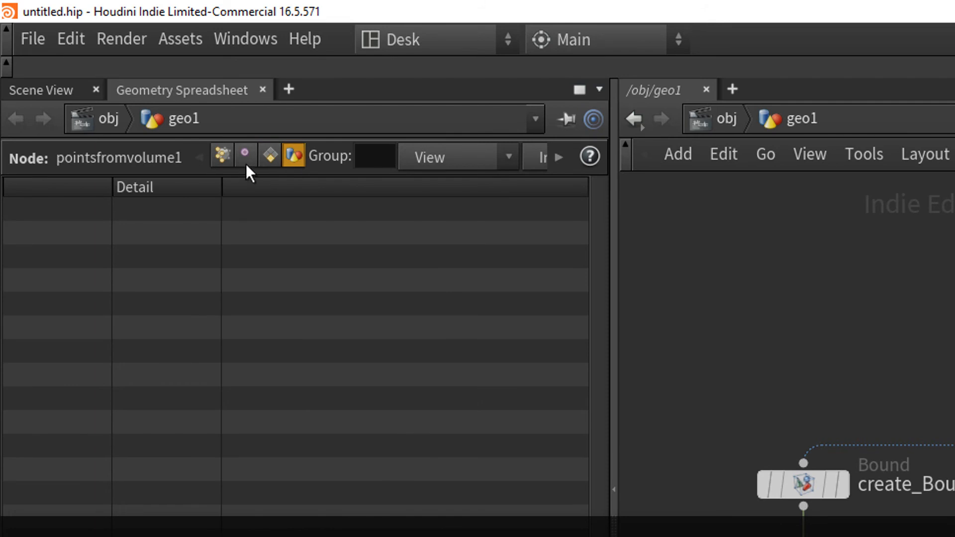
pyautogui.click(223, 154)
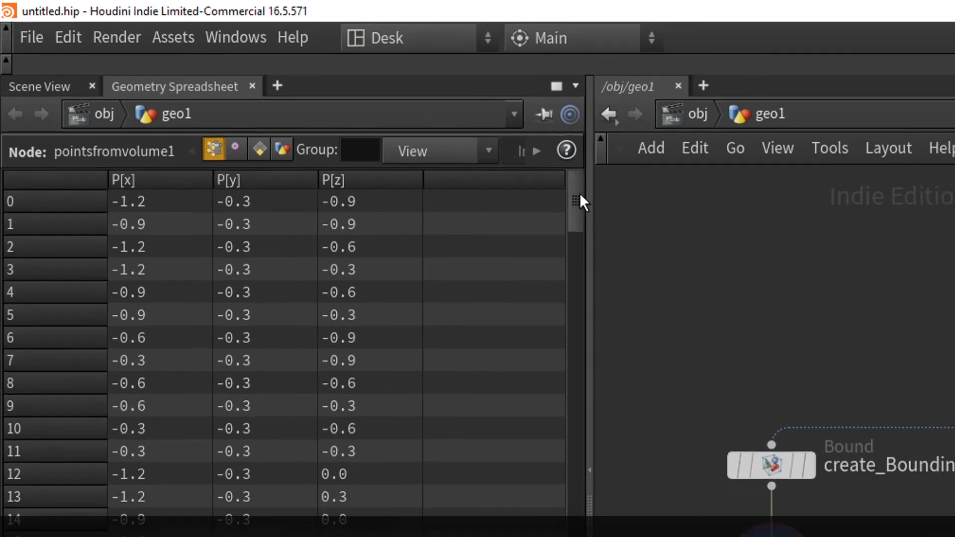
# Look through the point list down to its last row, return to the start and select point 0's row.
pyautogui.moveTo(603, 202); pyautogui.dragTo(300, 512)
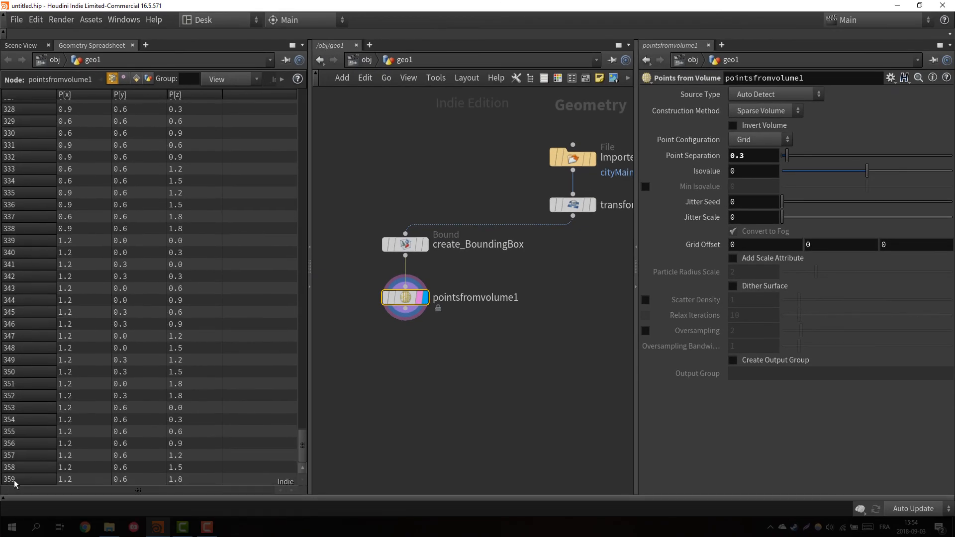
pyautogui.moveTo(302, 451); pyautogui.dragTo(335, 98)
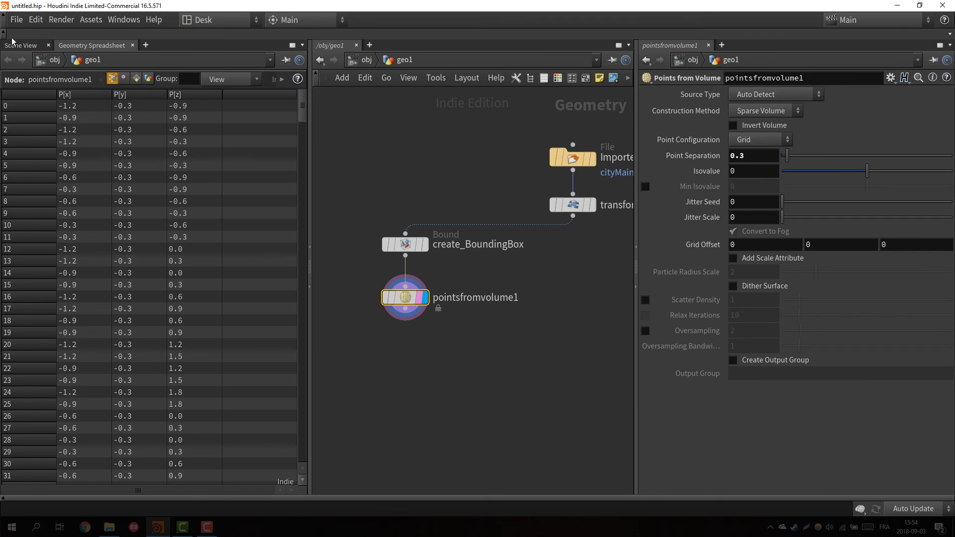
pyautogui.click(14, 103)
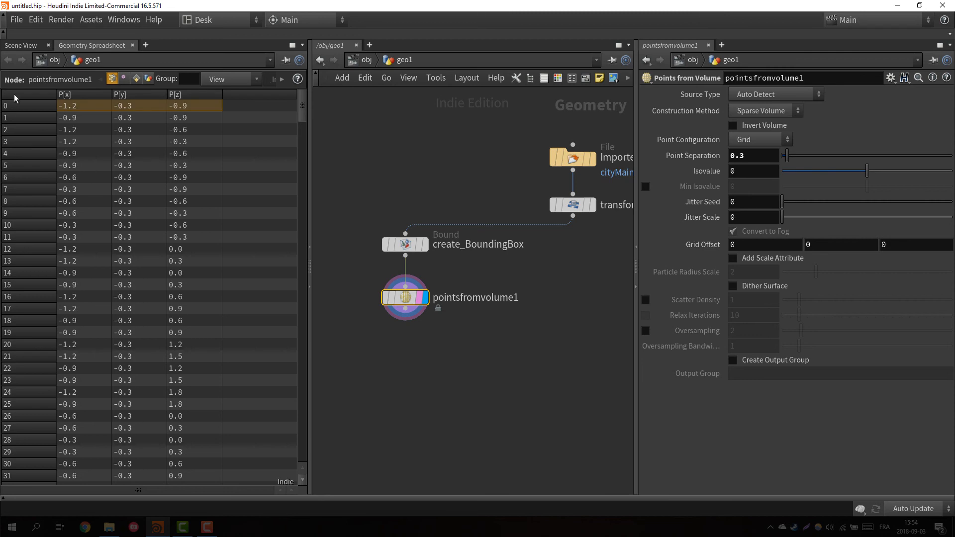
# Select a single point of the grid in the scene view and frame it for inspection.
pyautogui.click(20, 45)
pyautogui.keyDown('alt'); pyautogui.moveTo(166, 221); pyautogui.dragTo(174, 215); pyautogui.keyUp('alt')
pyautogui.press('2')
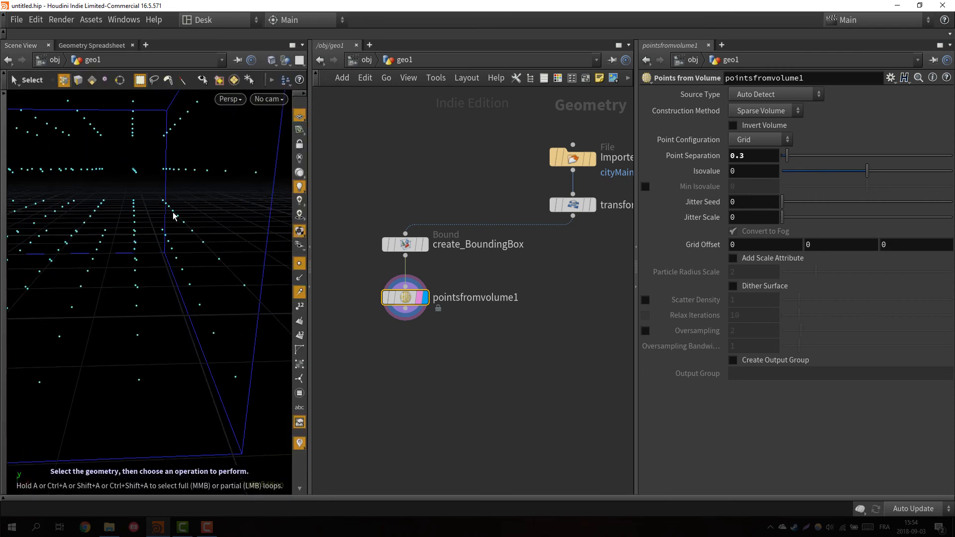
pyautogui.click(130, 230)
pyautogui.hotkey('space', 'f')
pyautogui.moveTo(195, 221); pyautogui.dragTo(124, 307)
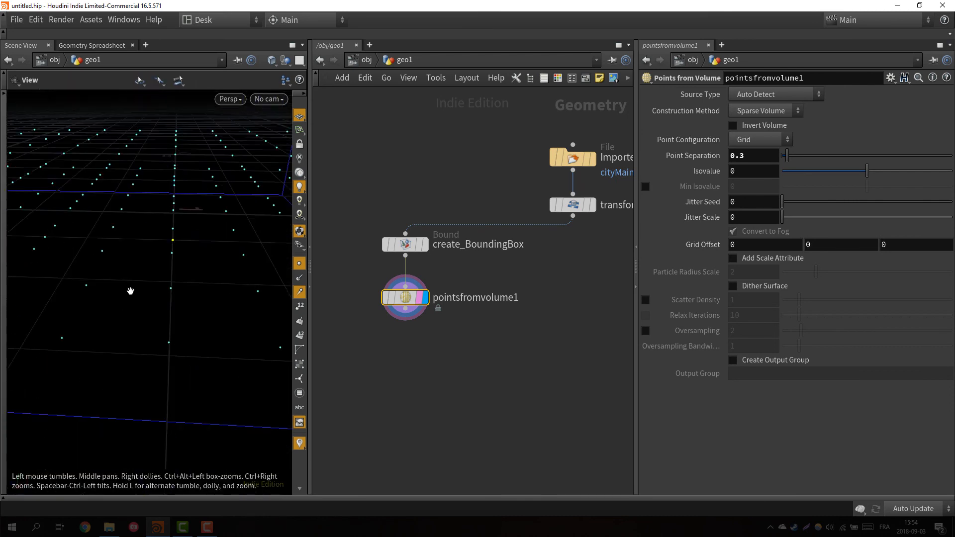
# Examine the P[x], P[y] and P[z] position values of point 339 in the Geometry Spreadsheet.
pyautogui.click(91, 46)
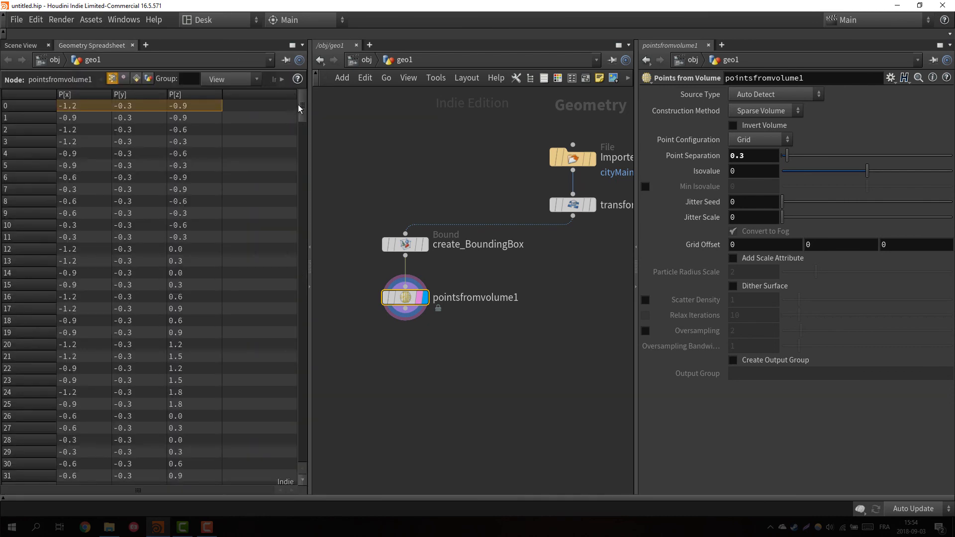
pyautogui.scroll(-10, 284, 267)
pyautogui.scroll(-20, 283, 267)
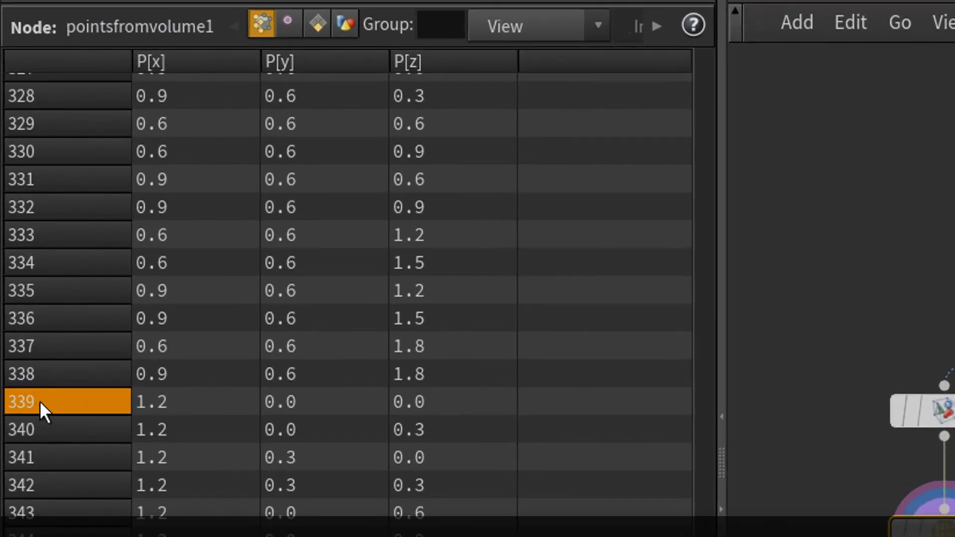
pyautogui.moveTo(168, 407); pyautogui.dragTo(477, 406)
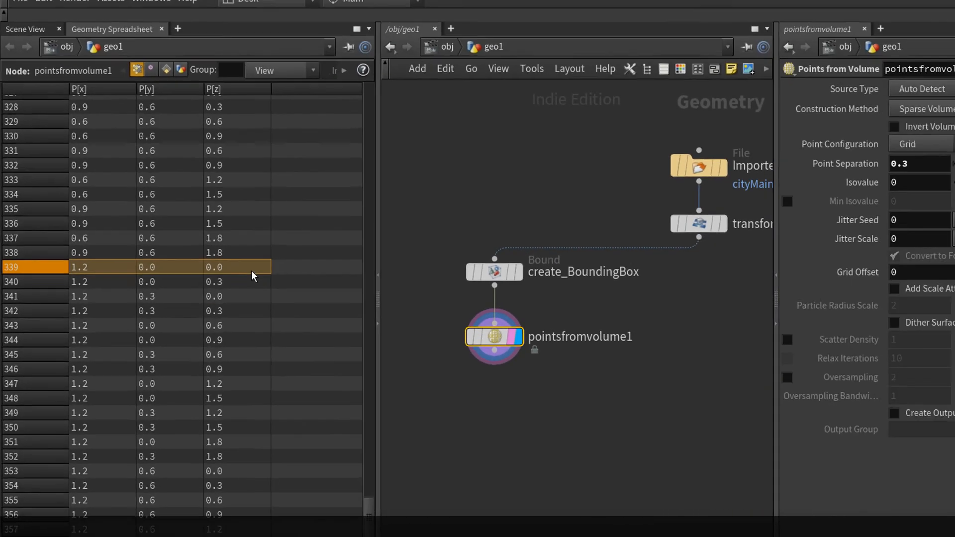
pyautogui.click(245, 239)
pyautogui.click(175, 254)
pyautogui.click(112, 269)
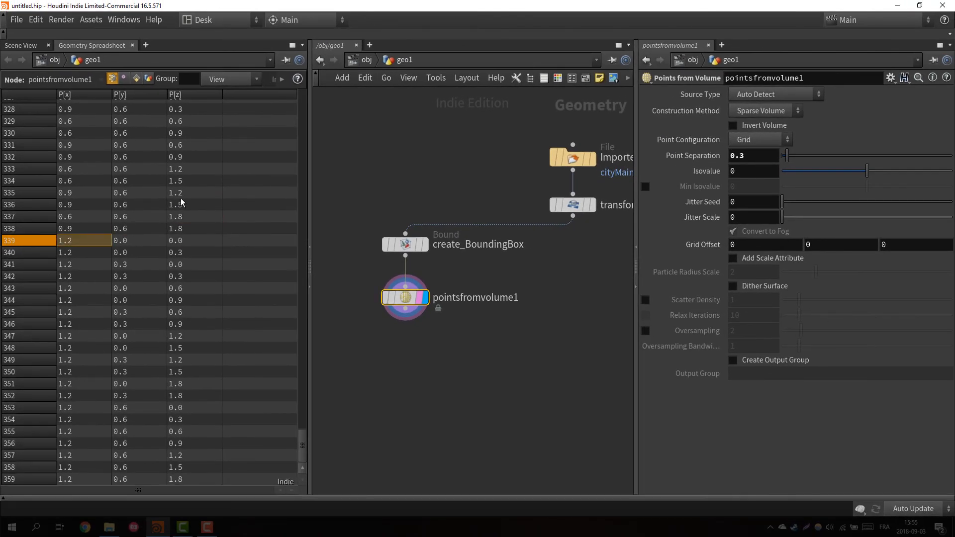
# Add an Attribute Create node connected below pointsfromvolume1.
pyautogui.press('Tab')
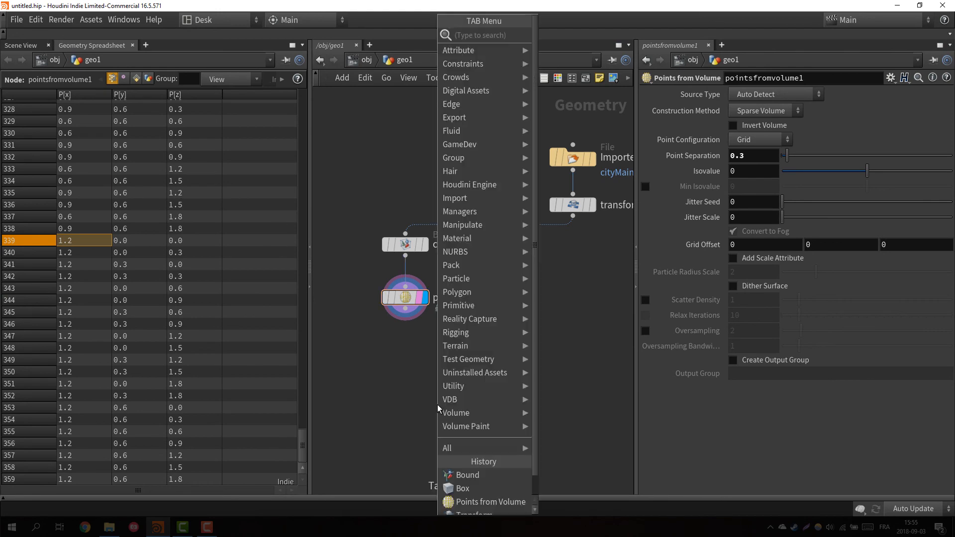
pyautogui.press('Escape')
pyautogui.press('Tab')
pyautogui.write('a')
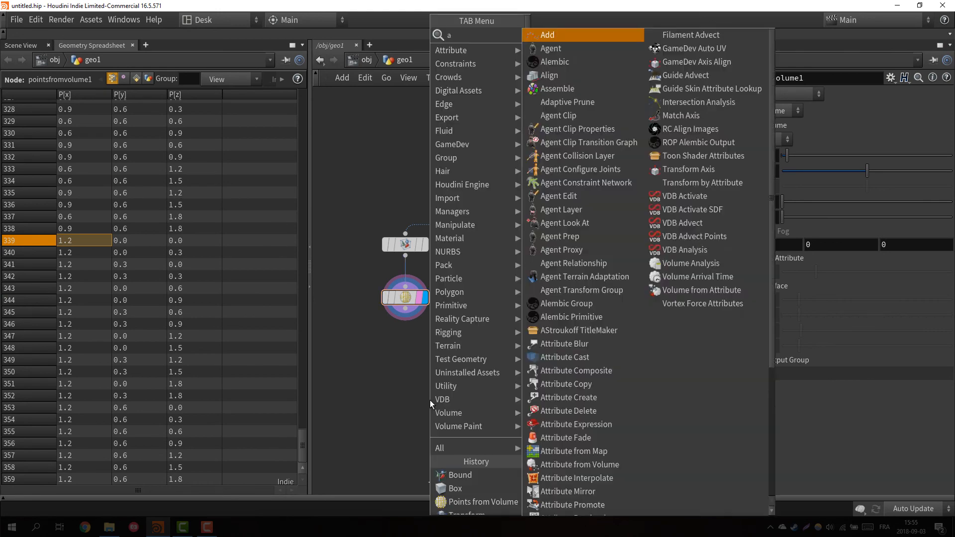
pyautogui.write('ttribute create')
pyautogui.press('Return')
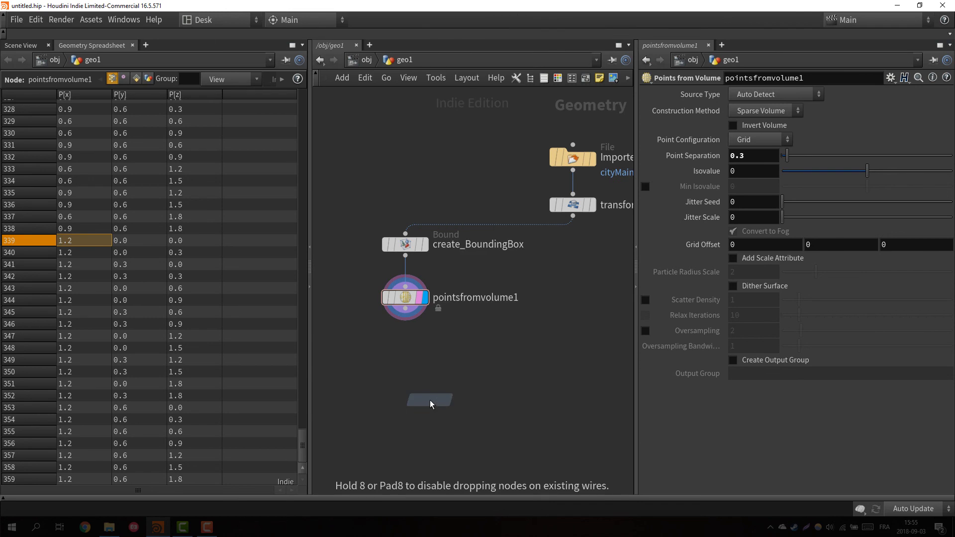
pyautogui.click(411, 344)
pyautogui.moveTo(411, 343); pyautogui.dragTo(406, 349)
pyautogui.click(442, 349)
pyautogui.press('Return')
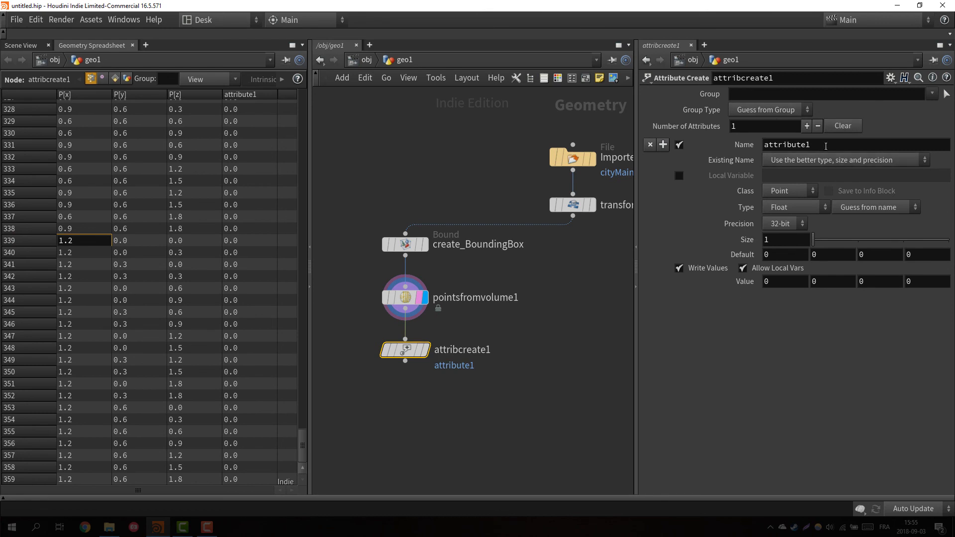
# Name the new attribute FirstName in the Attribute Create node.
pyautogui.doubleClick(825, 146)
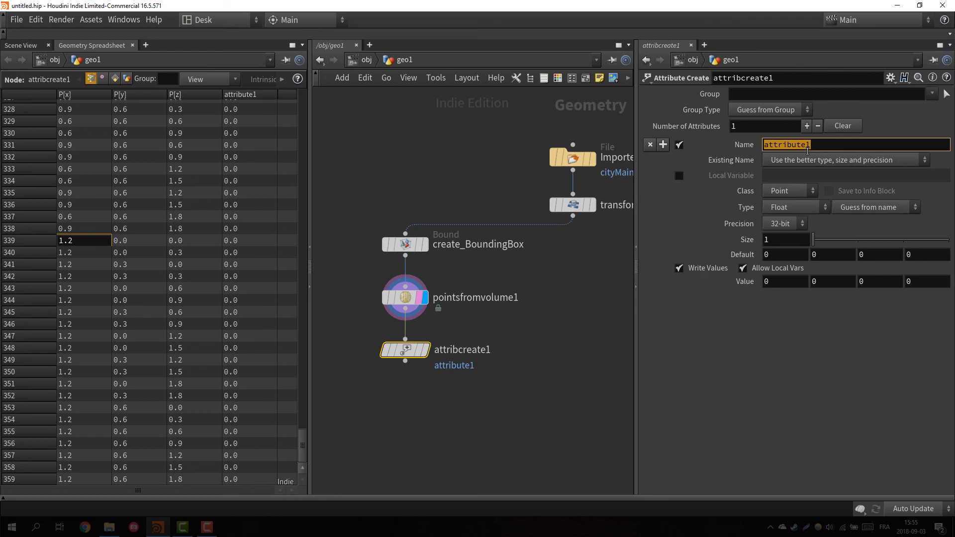
pyautogui.write('FirstName')
pyautogui.press('Return')
# Choose Point as the class of the FirstName attribute and return to the scene view.
pyautogui.click(791, 192)
pyautogui.click(791, 191)
pyautogui.click(791, 191)
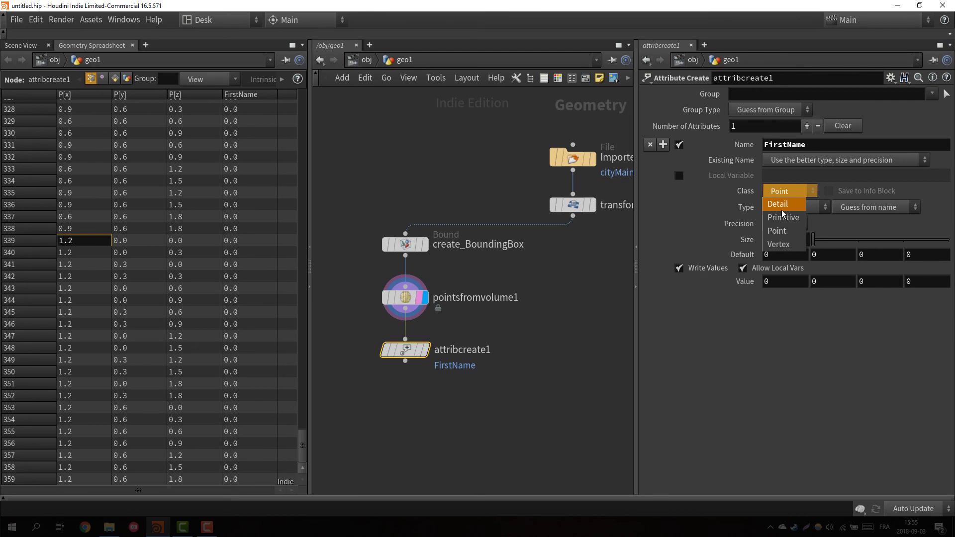
pyautogui.click(778, 231)
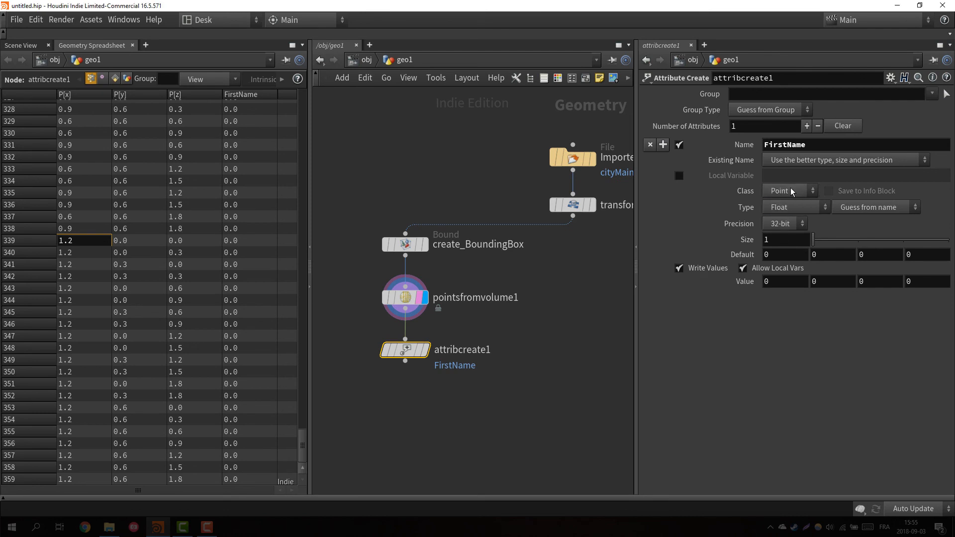
pyautogui.click(27, 46)
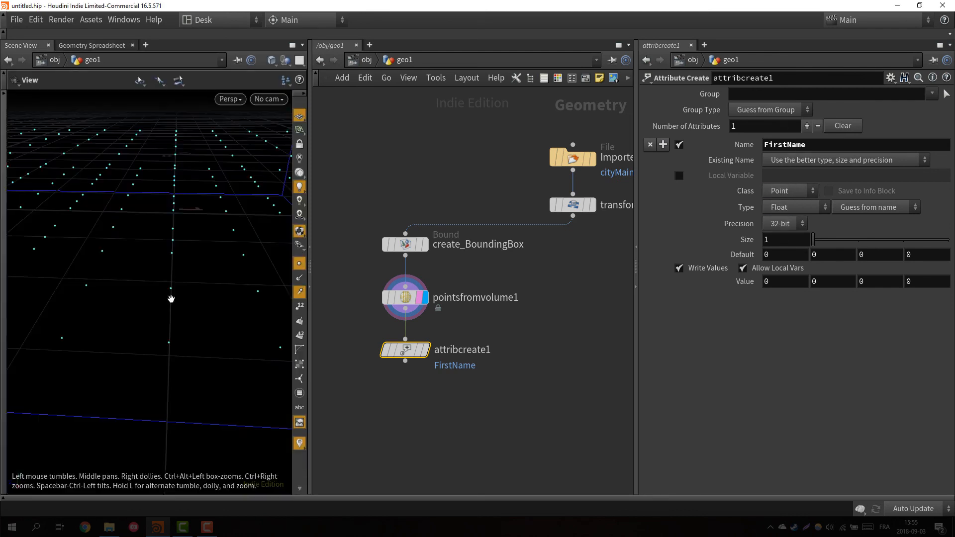
# Display the attribcreate1 node's output and open its FirstName values in the Geometry Spreadsheet.
pyautogui.moveTo(184, 258); pyautogui.dragTo(179, 224)
pyautogui.click(425, 350)
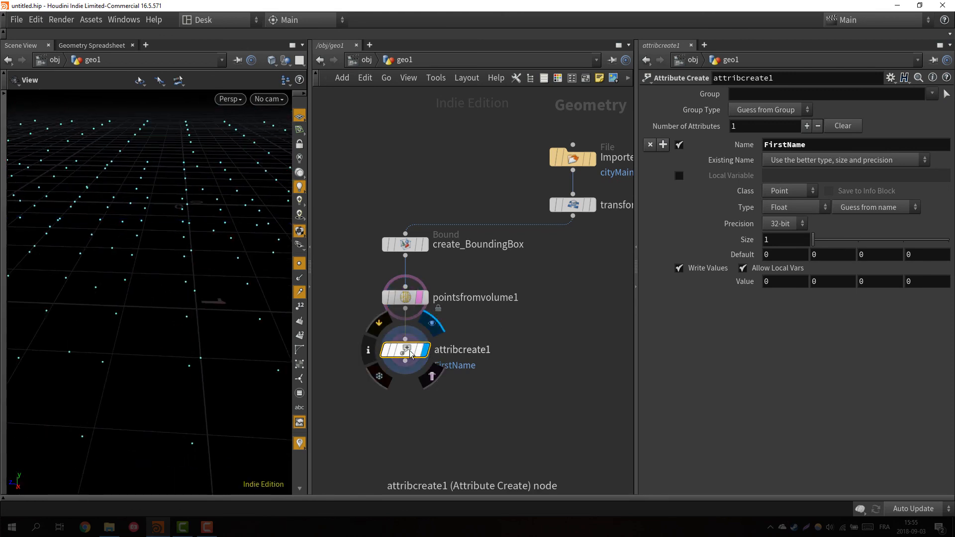
pyautogui.doubleClick(822, 145)
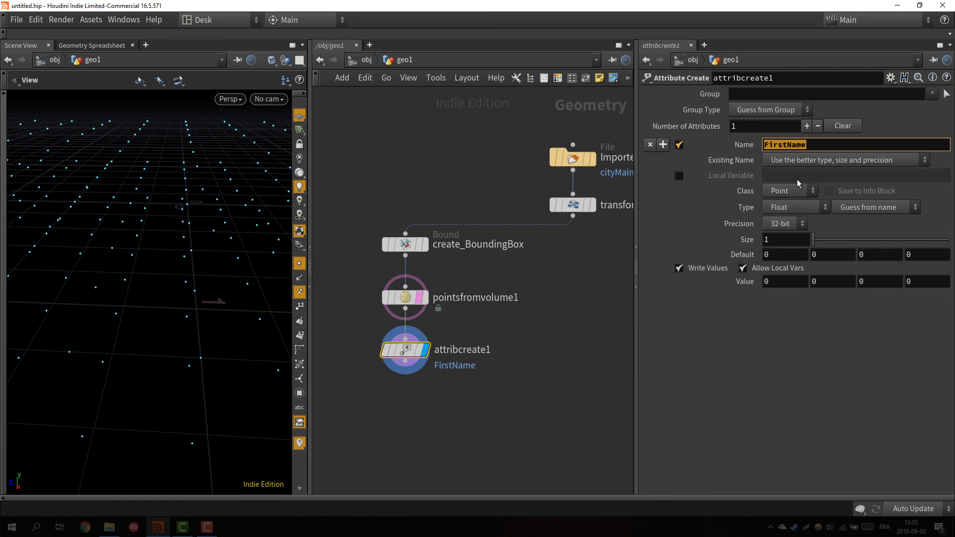
pyautogui.click(93, 46)
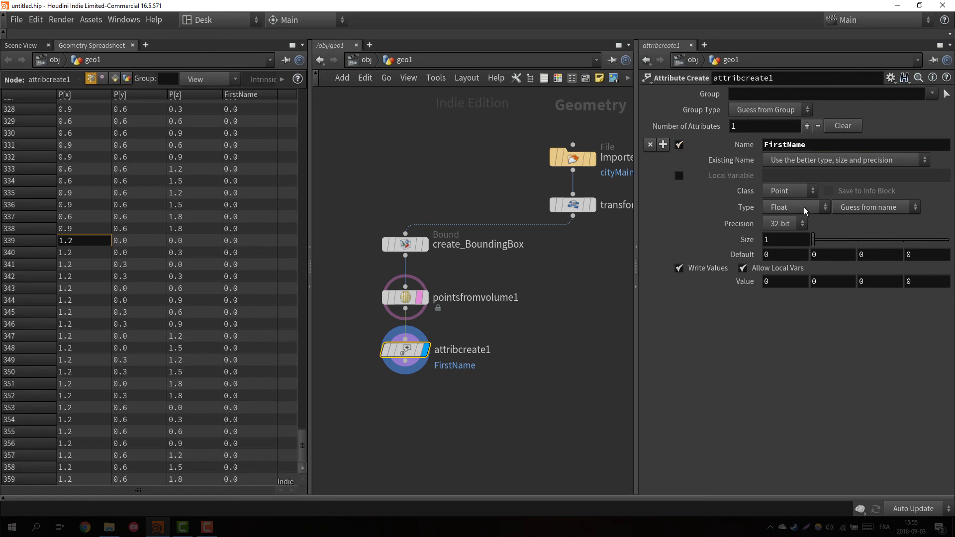
# Set the FirstName attribute's type to String and enter a sample first name as its value.
pyautogui.click(808, 209)
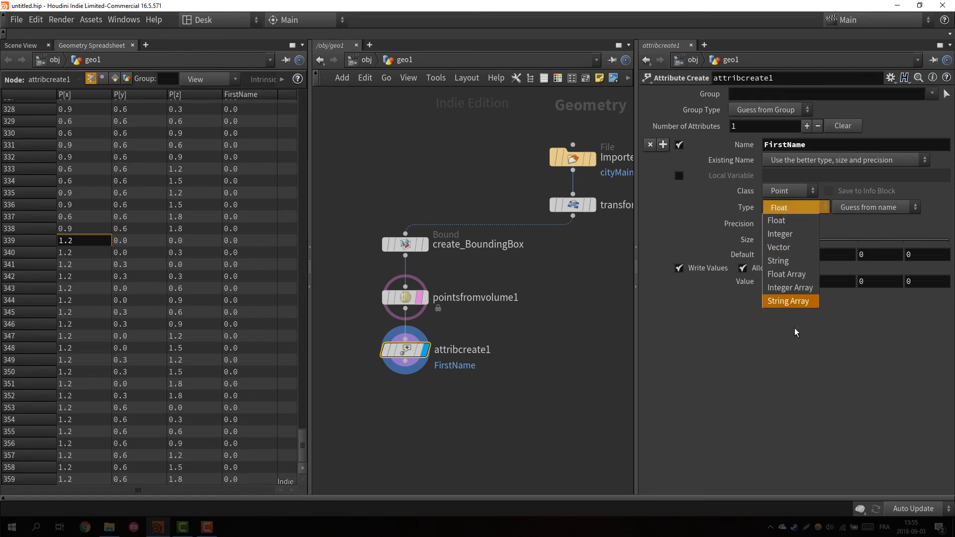
pyautogui.click(787, 260)
pyautogui.click(782, 237)
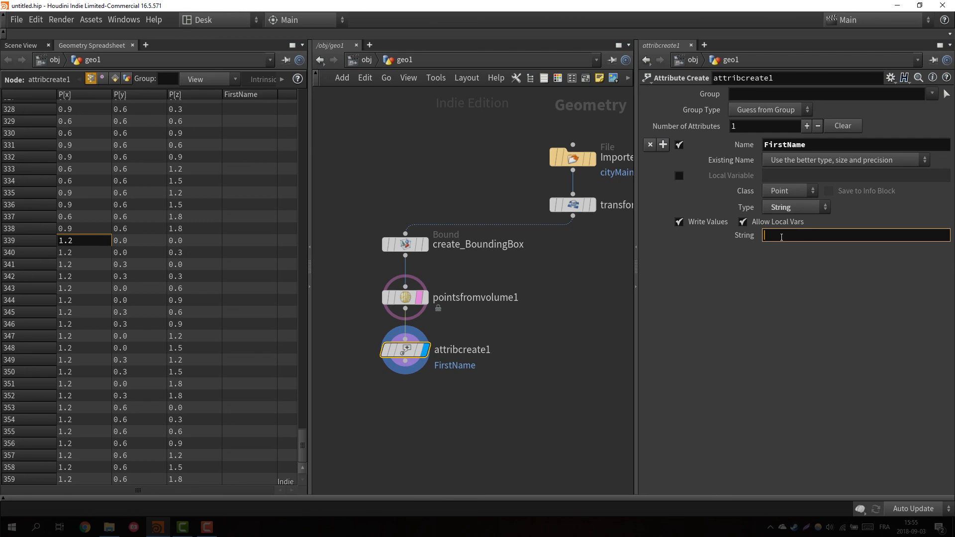
pyautogui.write('Bob')
pyautogui.press('Return')
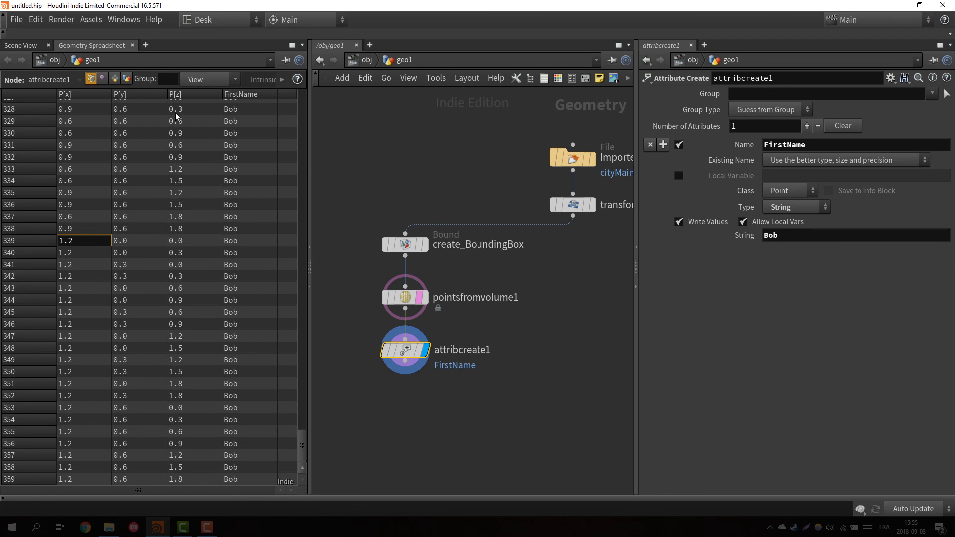
# Compare the FirstName values listed in the Geometry Spreadsheet with the points in the scene view.
pyautogui.scroll(2, 214, 121)
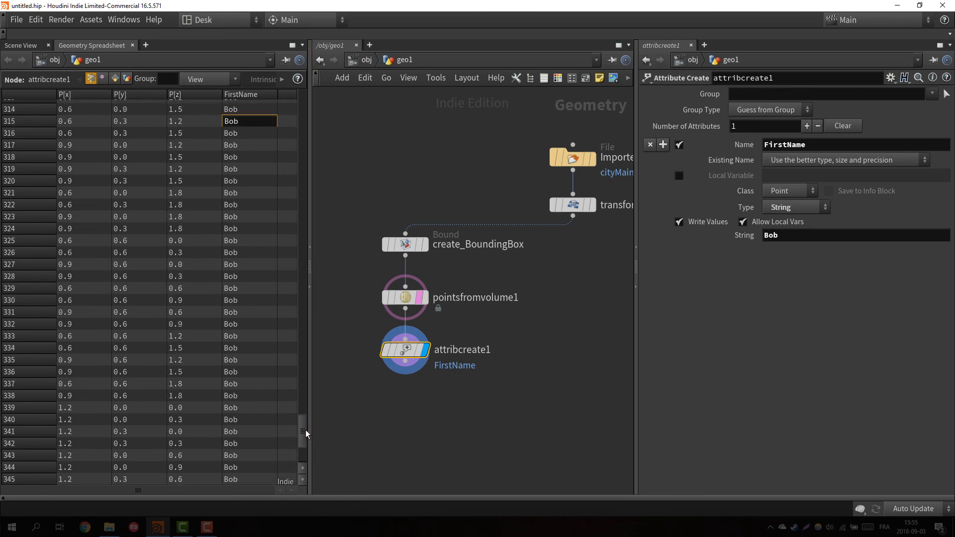
pyautogui.scroll(-2, 307, 434)
pyautogui.click(20, 46)
pyautogui.moveTo(205, 158); pyautogui.dragTo(137, 237, button='right')
pyautogui.moveTo(215, 204); pyautogui.dragTo(185, 249, button='right')
pyautogui.moveTo(185, 248); pyautogui.dragTo(110, 254)
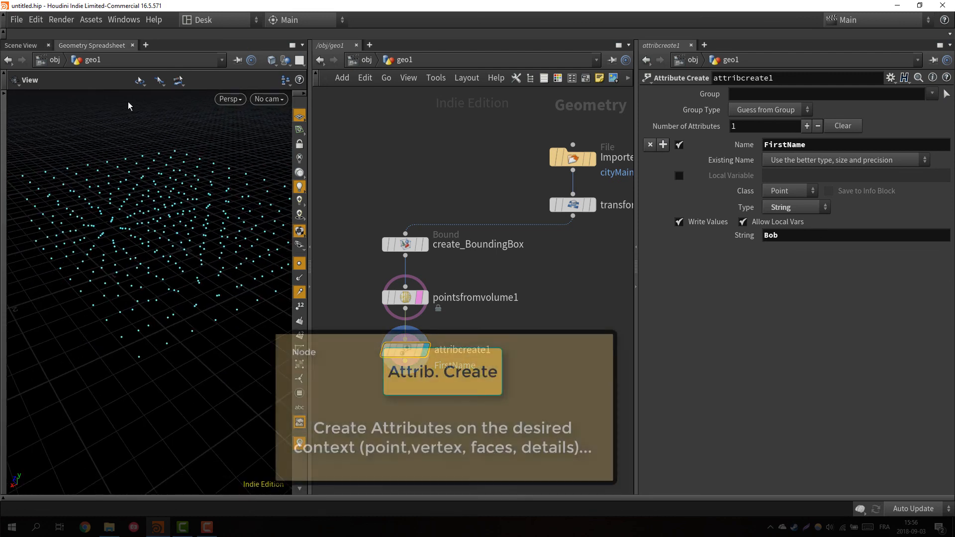
pyautogui.click(92, 45)
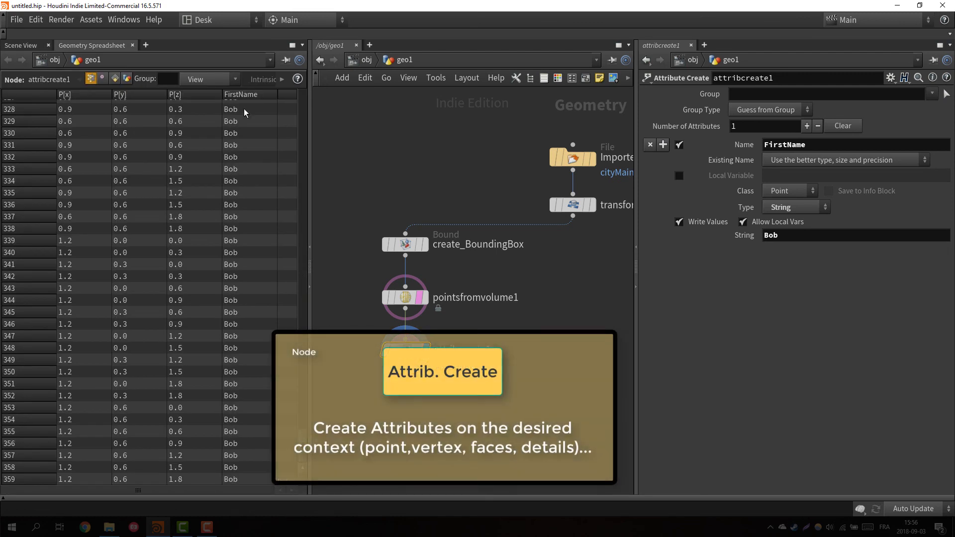
pyautogui.click(23, 46)
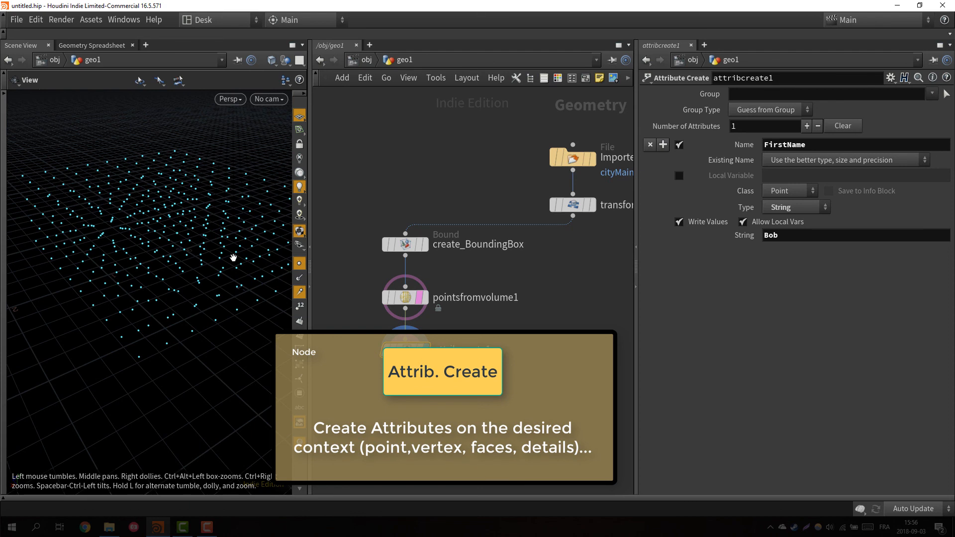
pyautogui.click(104, 46)
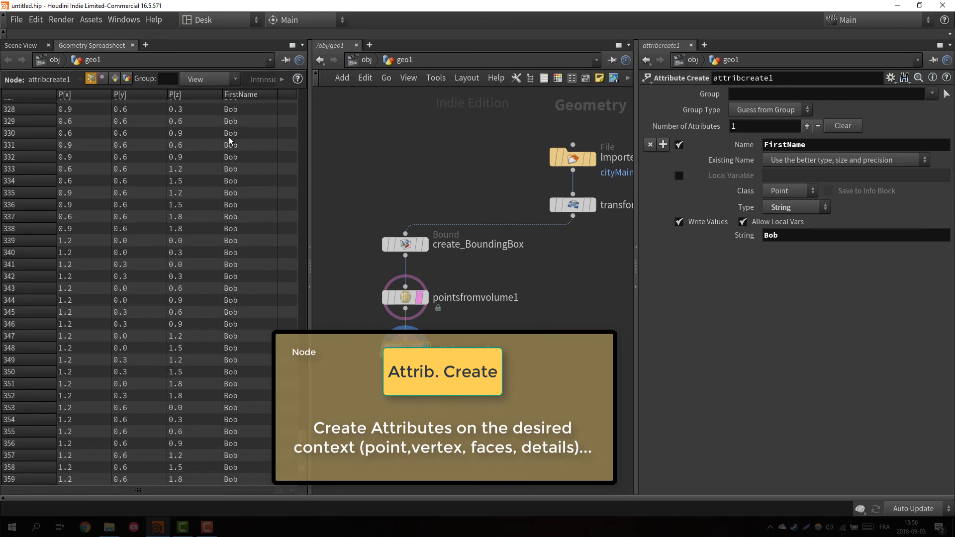
pyautogui.scroll(2, 403, 348)
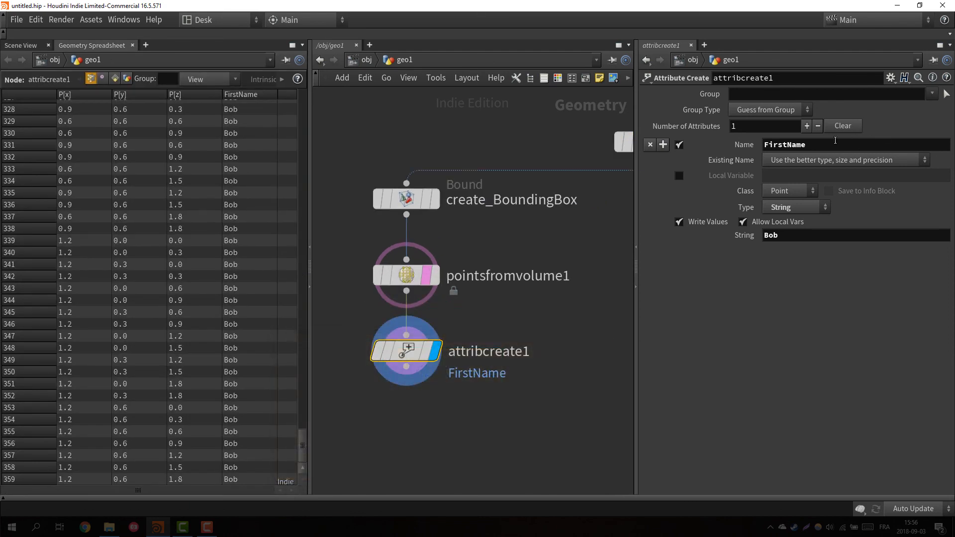
# Change the point attribute's type to Integer and rename the attribute Density.
pyautogui.click(805, 215)
pyautogui.click(786, 234)
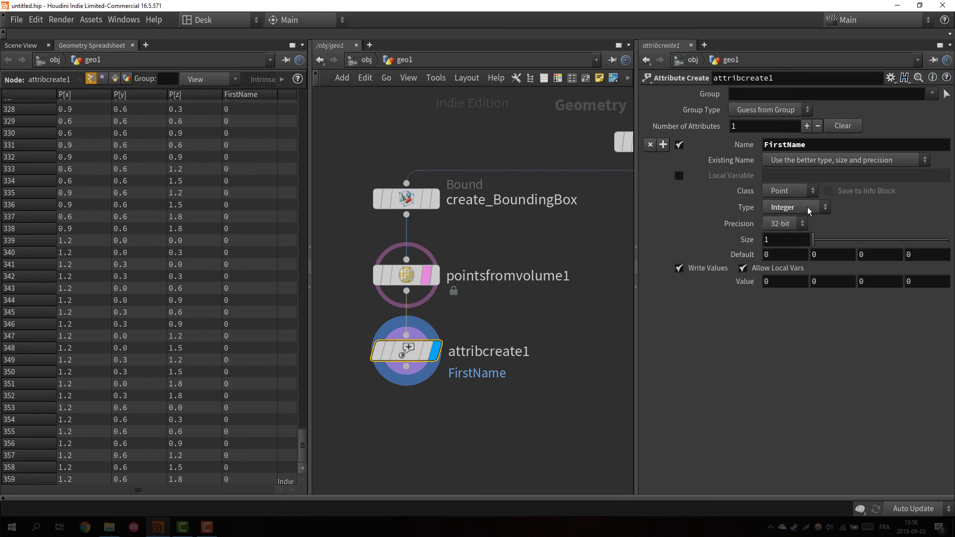
pyautogui.press('Tab')
pyautogui.click(825, 144)
pyautogui.write('Density')
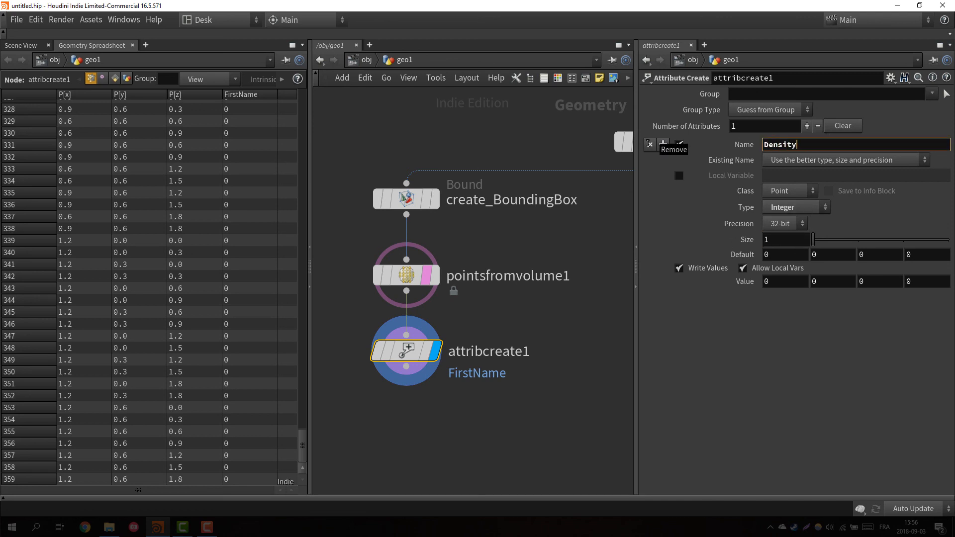
pyautogui.press('Return')
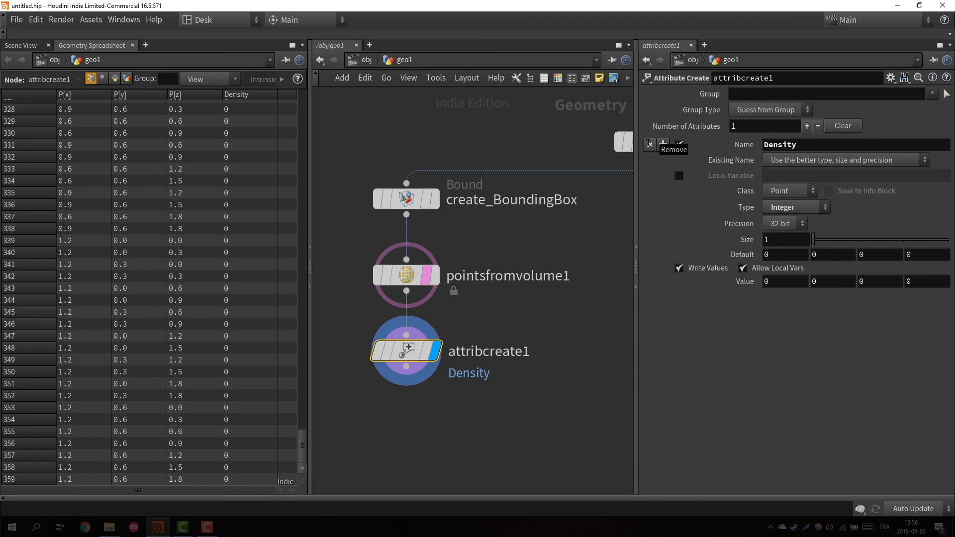
# Rename the integer attribute CountedVertex and review its values in the Geometry Spreadsheet.
pyautogui.moveTo(624, 145)
pyautogui.write('CountedVertex')
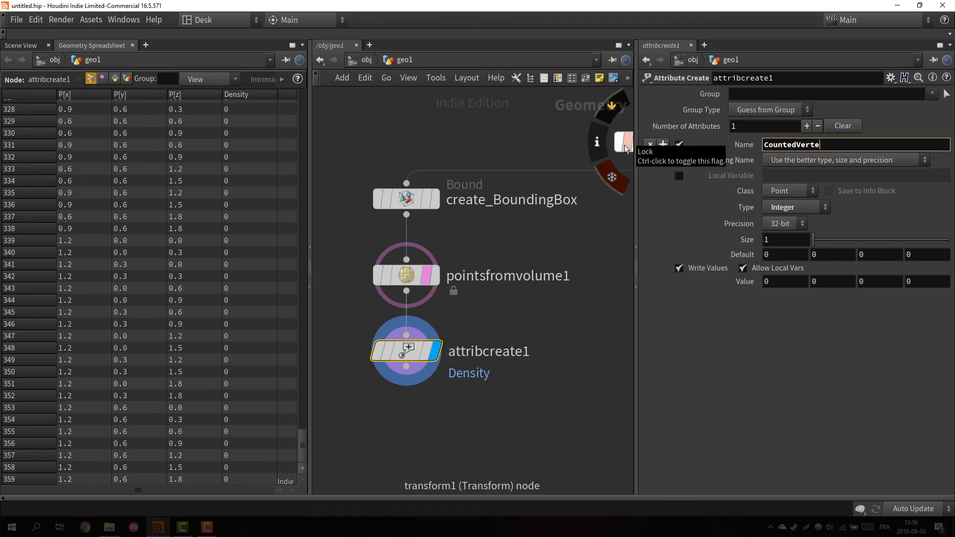
pyautogui.press('Return')
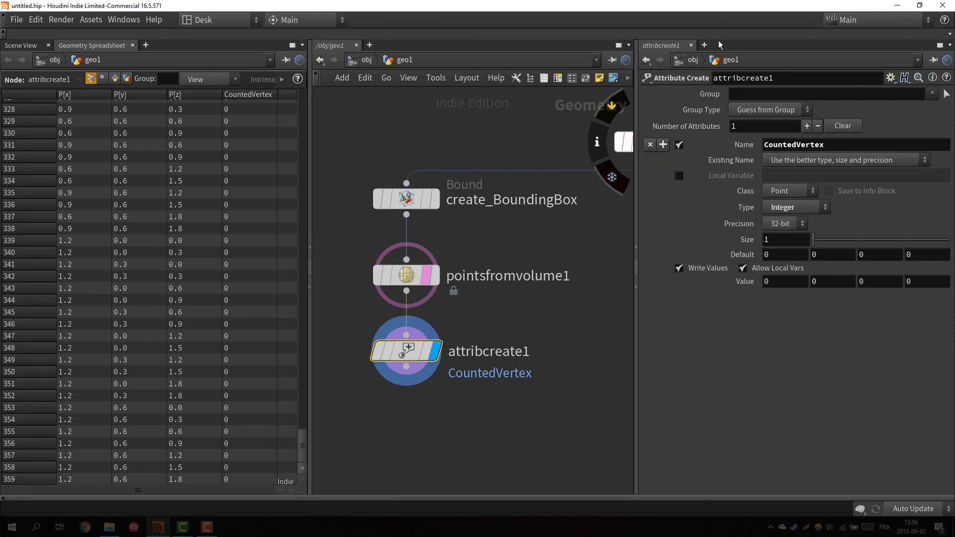
pyautogui.click(241, 262)
pyautogui.moveTo(301, 449); pyautogui.dragTo(298, 90)
# Return to the scene view and rename the Attribute Create node Create_Atb.
pyautogui.click(21, 46)
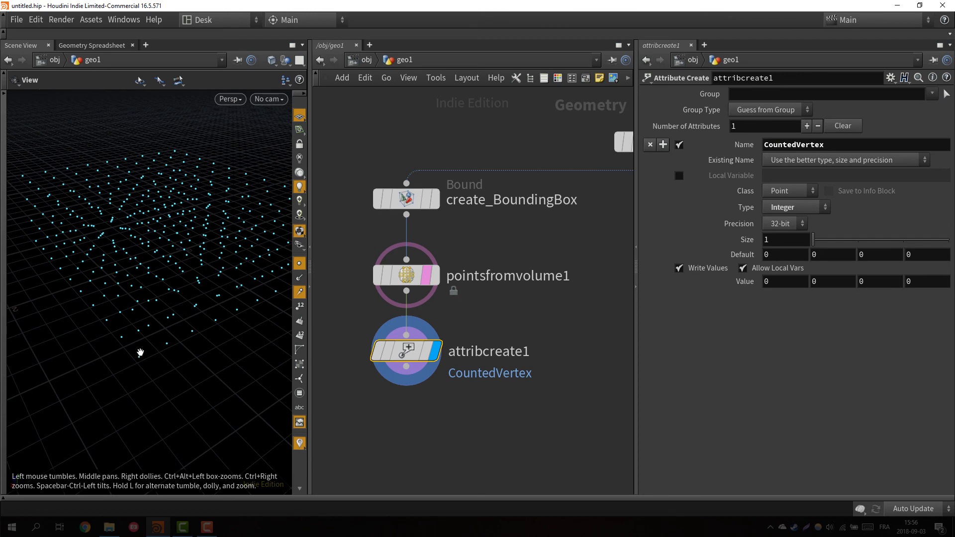
pyautogui.scroll(5, 117, 369)
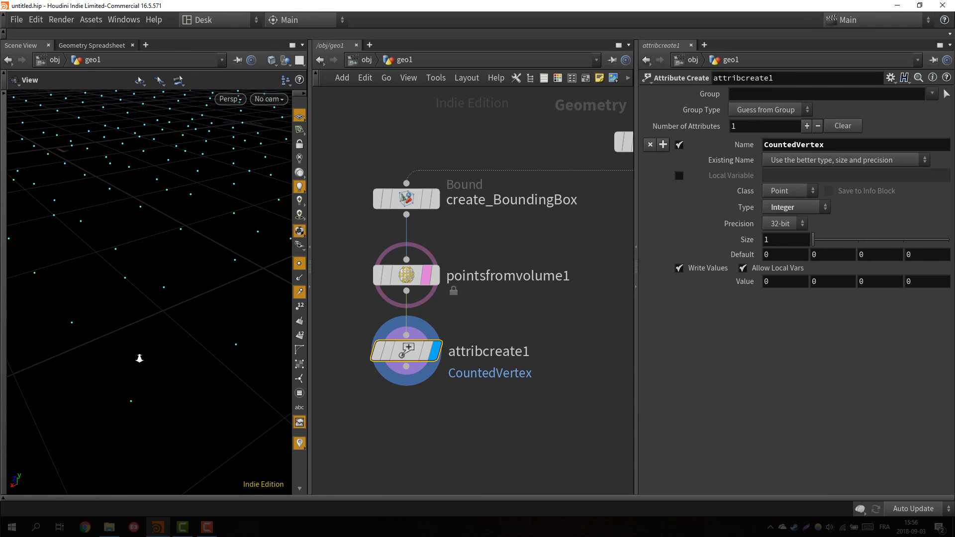
pyautogui.scroll(-5, 229, 279)
pyautogui.scroll(-2, 506, 351)
pyautogui.doubleClick(490, 353)
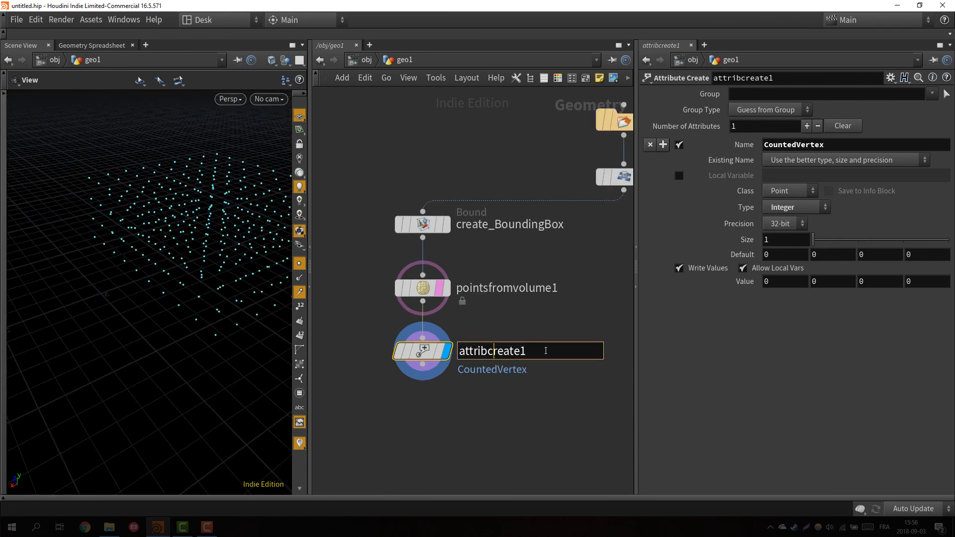
pyautogui.hotkey('ctrl', 'a')
pyautogui.write('Create_')
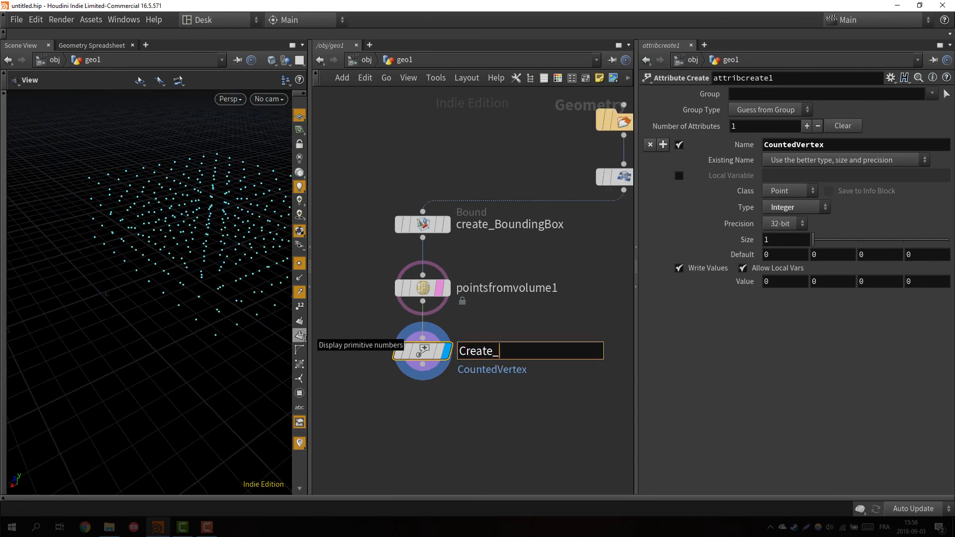
pyautogui.write('Atb')
pyautogui.press('Return')
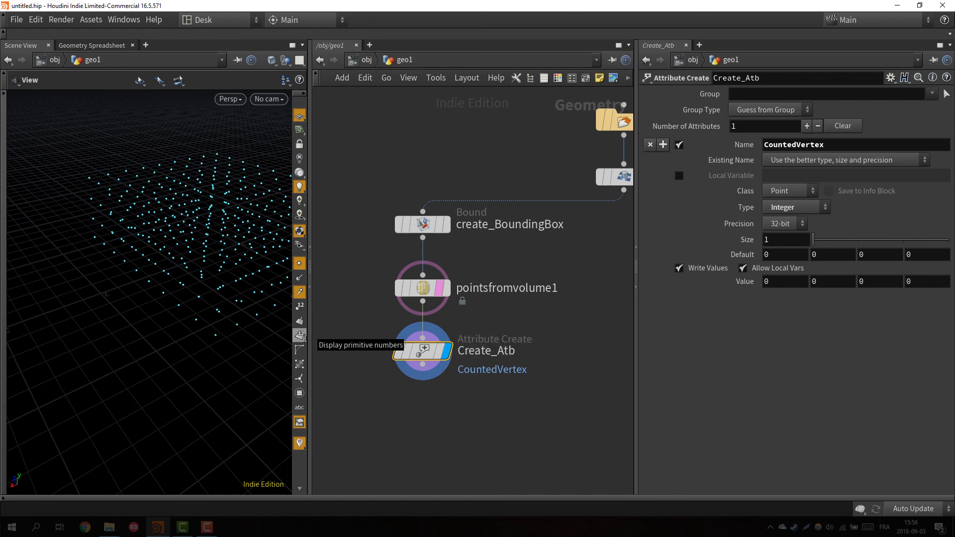
# Group create_BoundingBox, pointsfromvolume1 and Create_Atb in a network box and enlarge it to enclose their labels.
pyautogui.scroll(-1, 425, 312)
pyautogui.moveTo(380, 329); pyautogui.dragTo(532, 96)
pyautogui.moveTo(428, 200); pyautogui.dragTo(396, 202)
pyautogui.moveTo(341, 330); pyautogui.dragTo(477, 105)
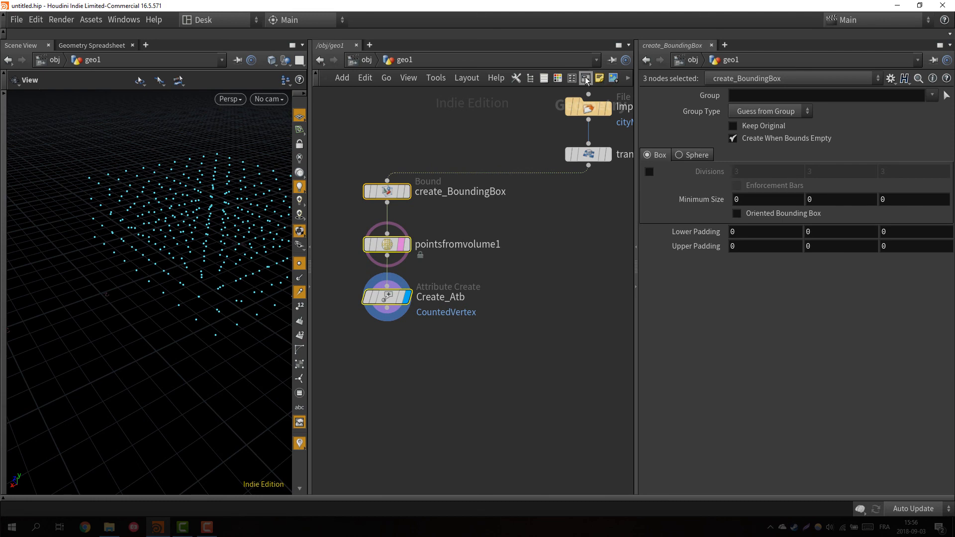
pyautogui.click(584, 78)
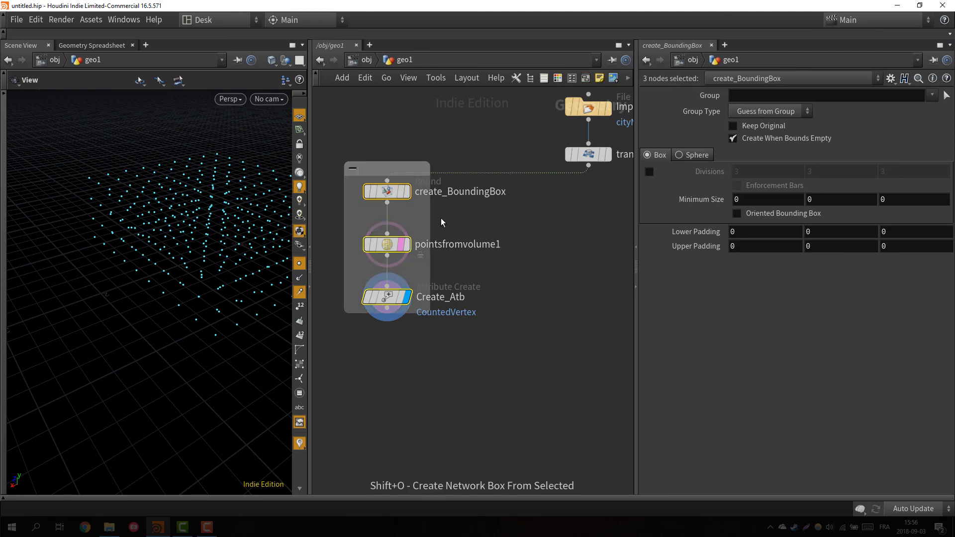
pyautogui.moveTo(430, 217); pyautogui.dragTo(531, 279)
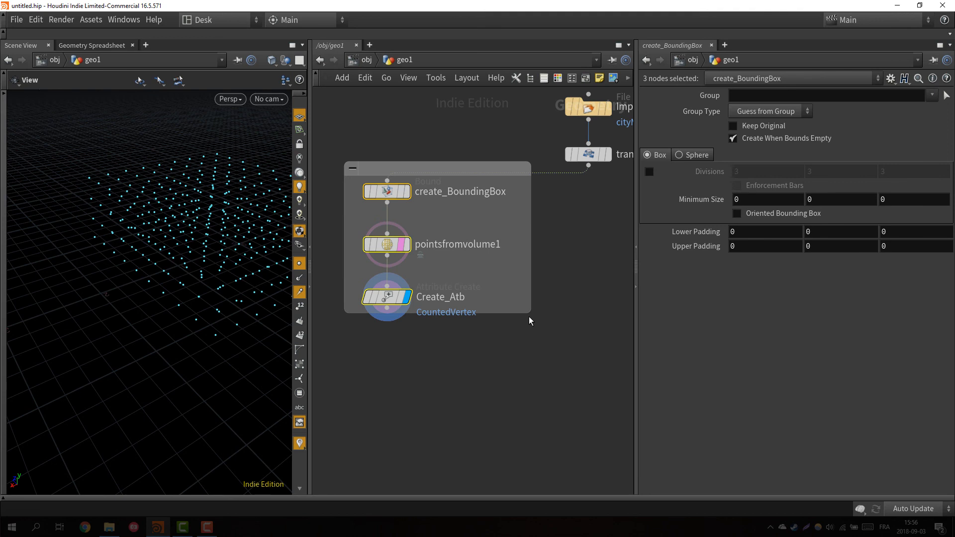
pyautogui.moveTo(531, 322); pyautogui.dragTo(534, 325)
# Title the network box Generate Sampling points and color it green.
pyautogui.doubleClick(407, 169)
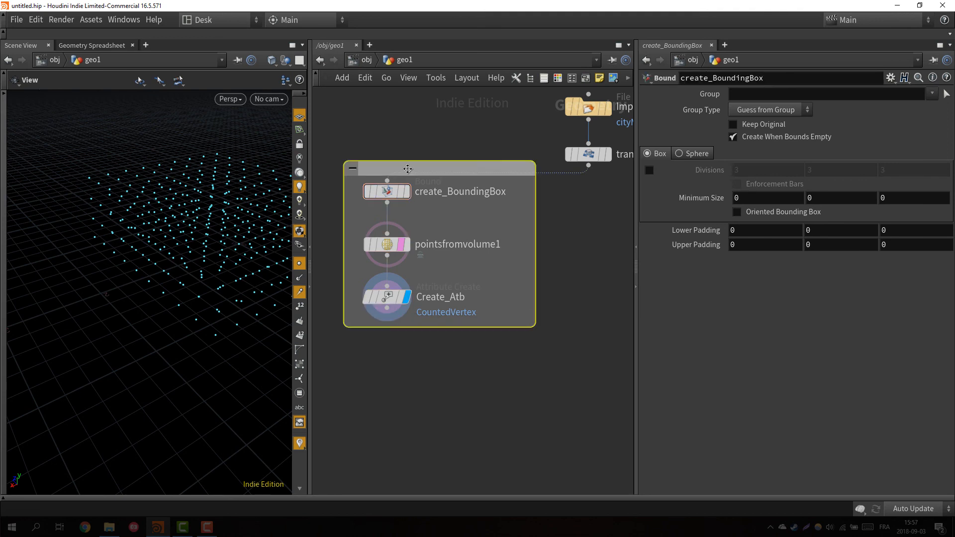
pyautogui.write('G')
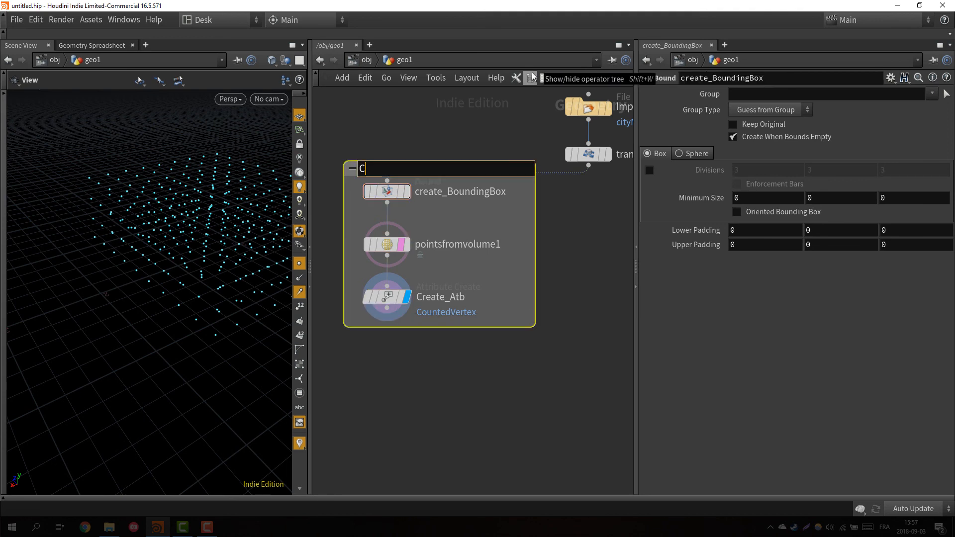
pyautogui.write('enerate Sampling p')
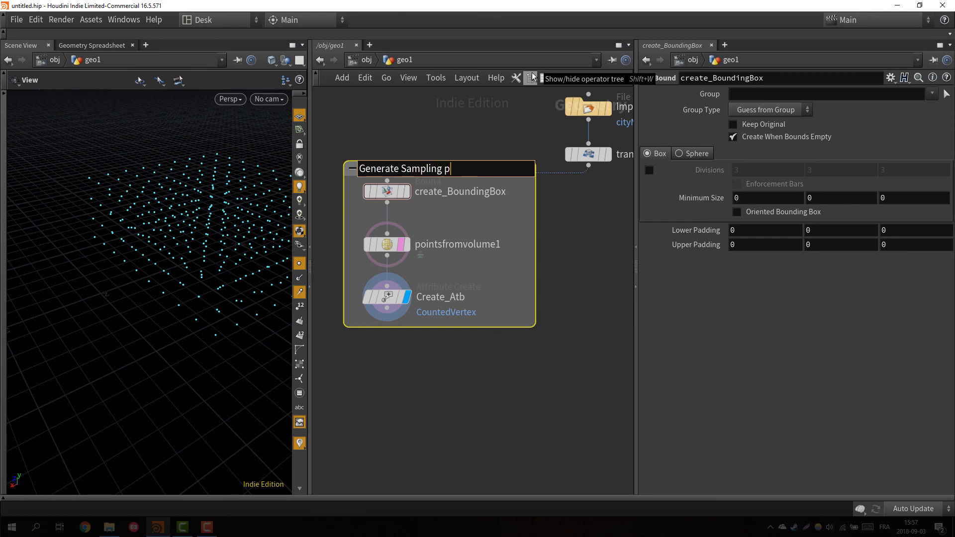
pyautogui.write('oints')
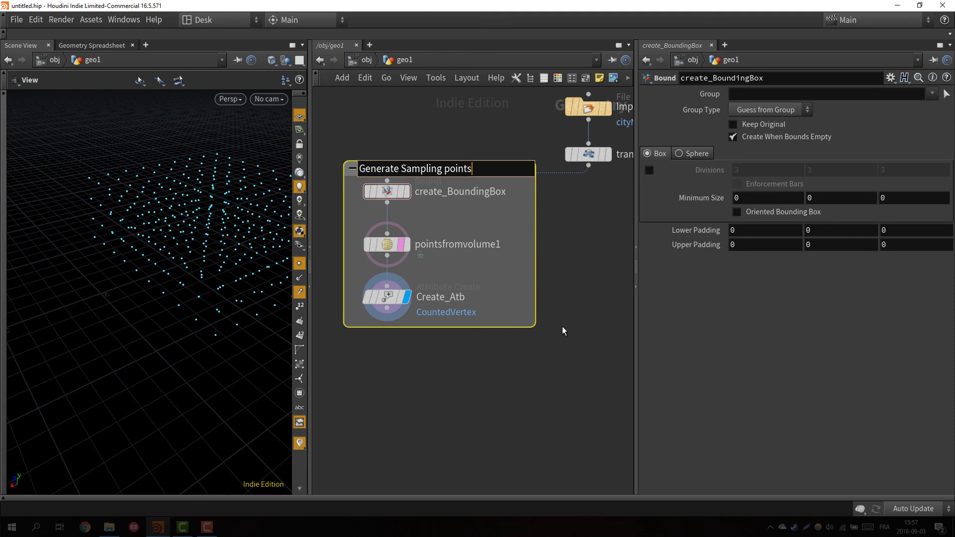
pyautogui.click(562, 326)
pyautogui.press('c')
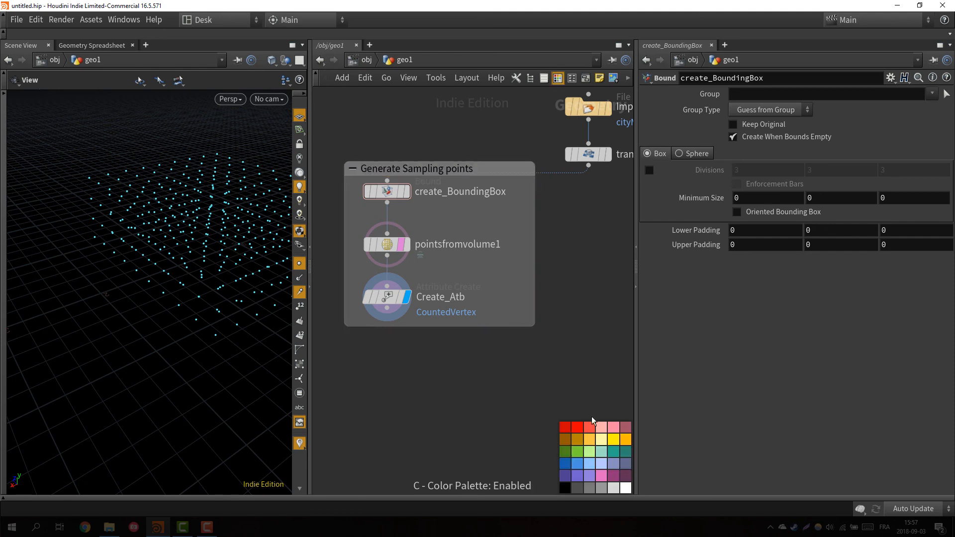
pyautogui.moveTo(578, 452); pyautogui.dragTo(502, 212)
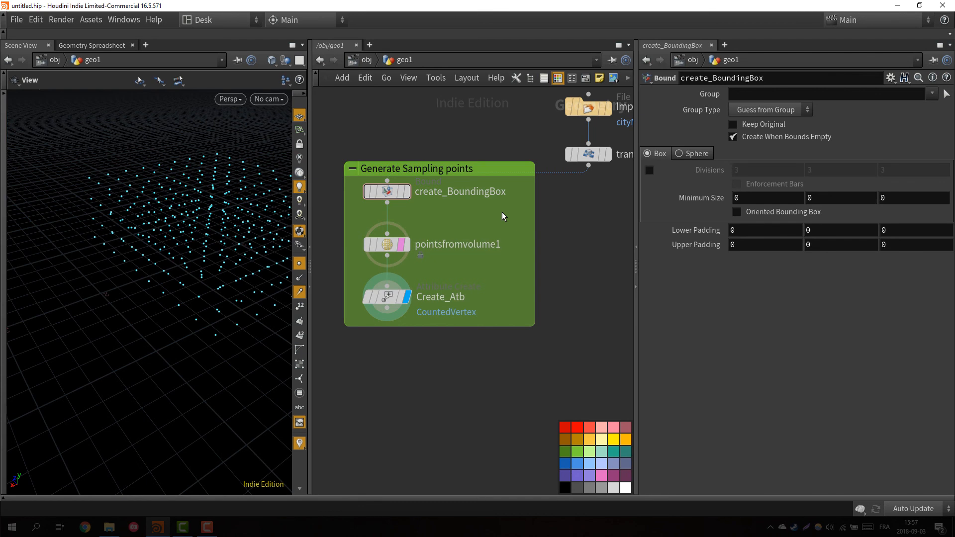
# Save the scene as a new file named VertexHeatmap_02.
pyautogui.scroll(-2, 537, 267)
pyautogui.moveTo(493, 275); pyautogui.dragTo(344, 318, button='middle')
pyautogui.scroll(1, 433, 207)
pyautogui.moveTo(362, 234); pyautogui.dragTo(440, 199, button='middle')
pyautogui.click(15, 22)
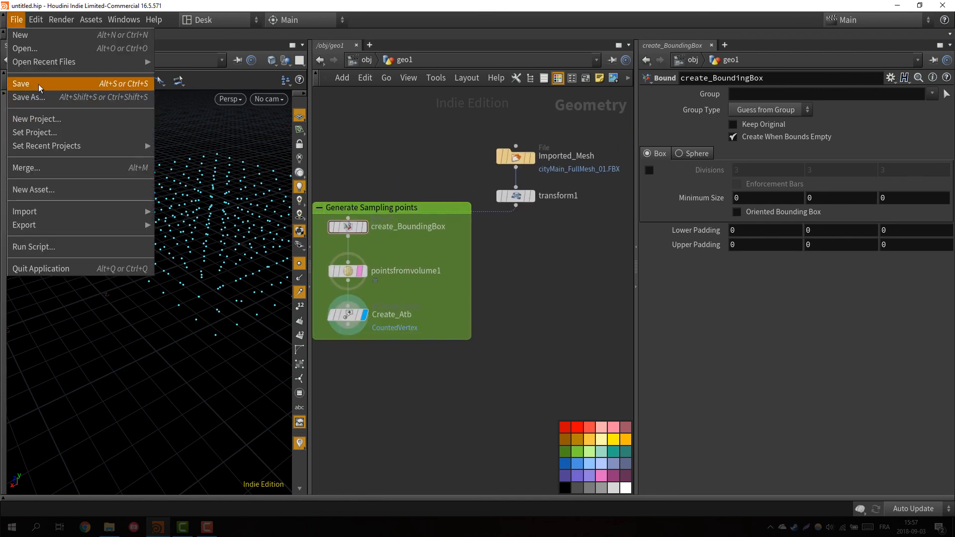
pyautogui.click(30, 96)
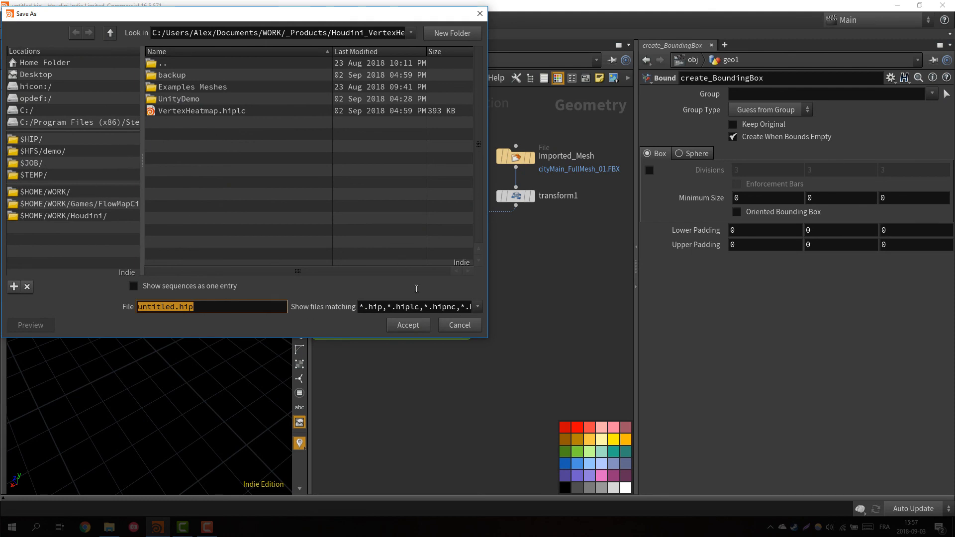
pyautogui.write('tutoria')
pyautogui.hotkey('ctrl', 'a')
pyautogui.write('VertexHeatmap_02')
pyautogui.press('Return')
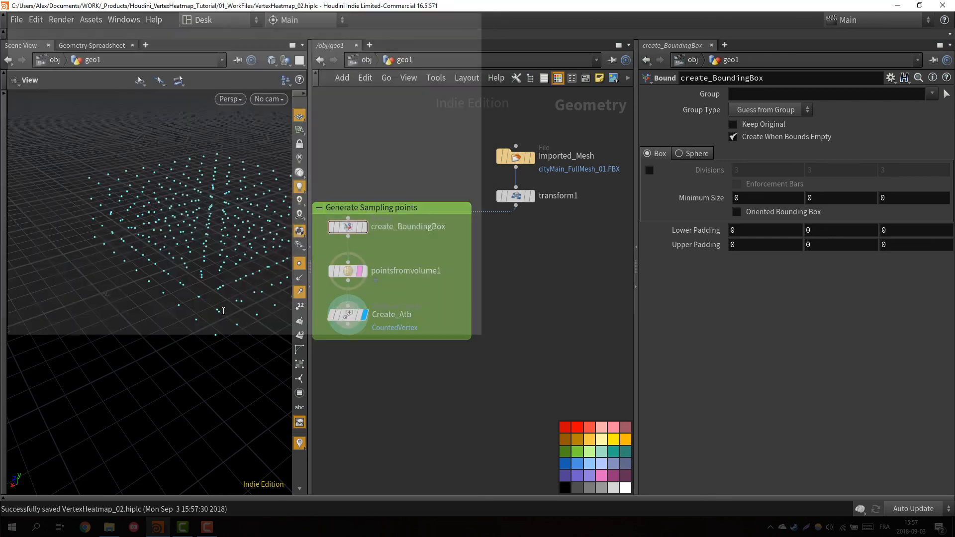
# Display the transform1 node's scaled city mesh in the scene view.
pyautogui.moveTo(533, 247); pyautogui.dragTo(527, 247, button='middle')
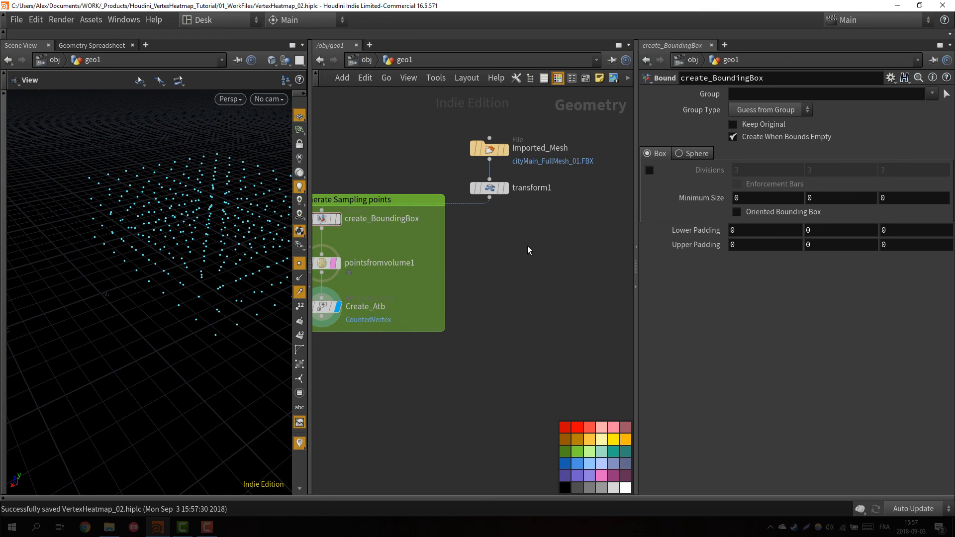
pyautogui.scroll(-1, 500, 302)
pyautogui.scroll(2, 357, 272)
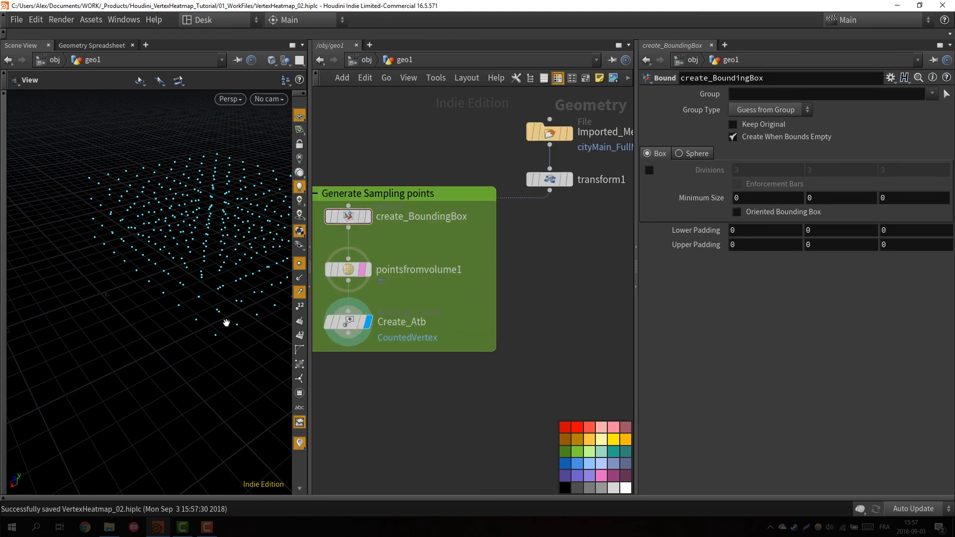
pyautogui.moveTo(216, 331); pyautogui.dragTo(171, 337, button='middle')
pyautogui.click(569, 180)
pyautogui.moveTo(164, 228); pyautogui.dragTo(328, 301)
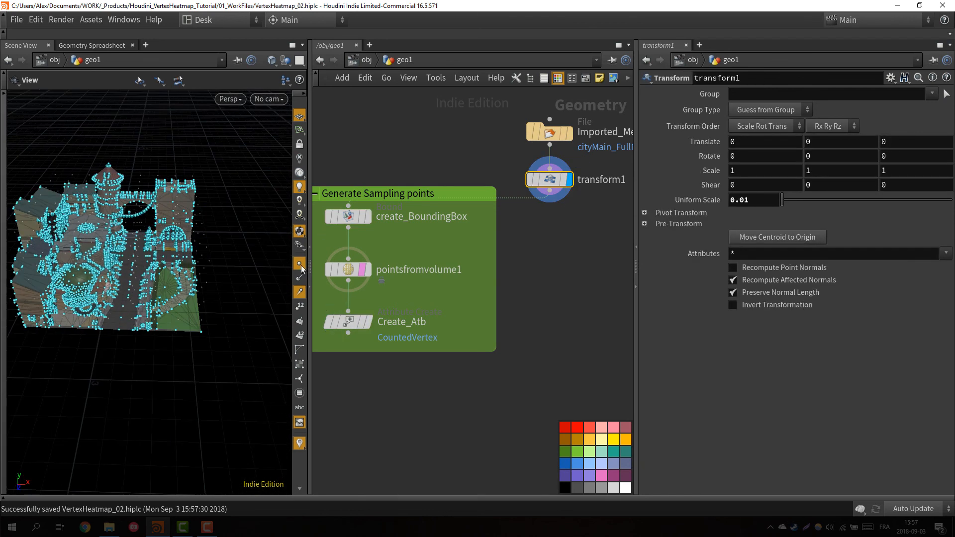